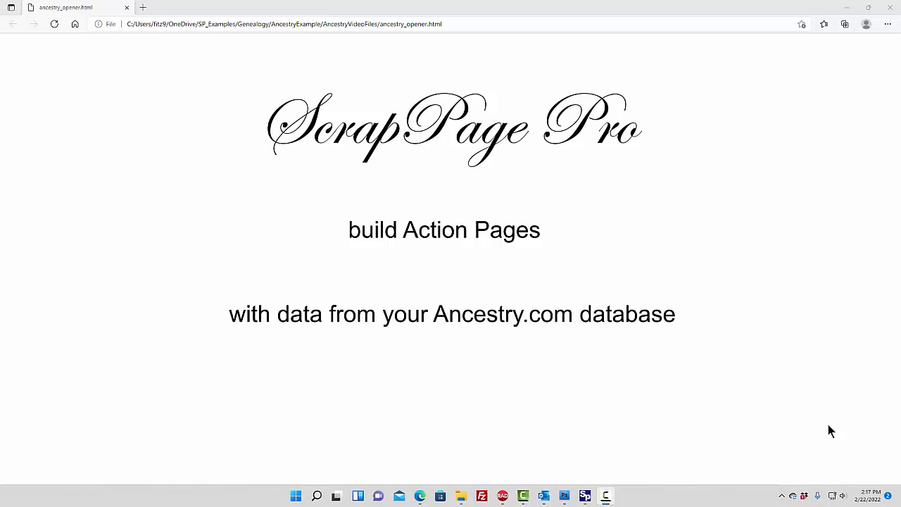
- Go through the Ancestry presentation pages in the browser, examining the GEDCOM file listing and the information extracted from it
{"action": "left_click", "coordinate": [632, 239]}
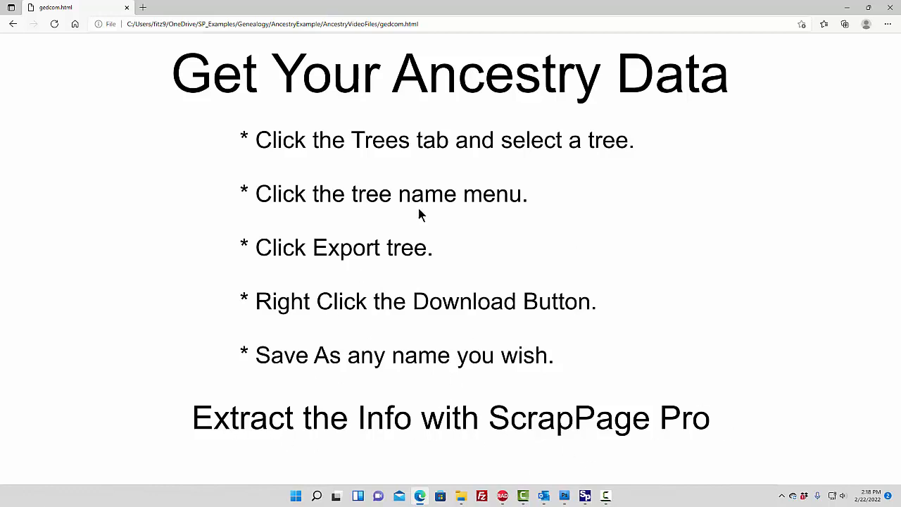
{"action": "left_click", "coordinate": [616, 266]}
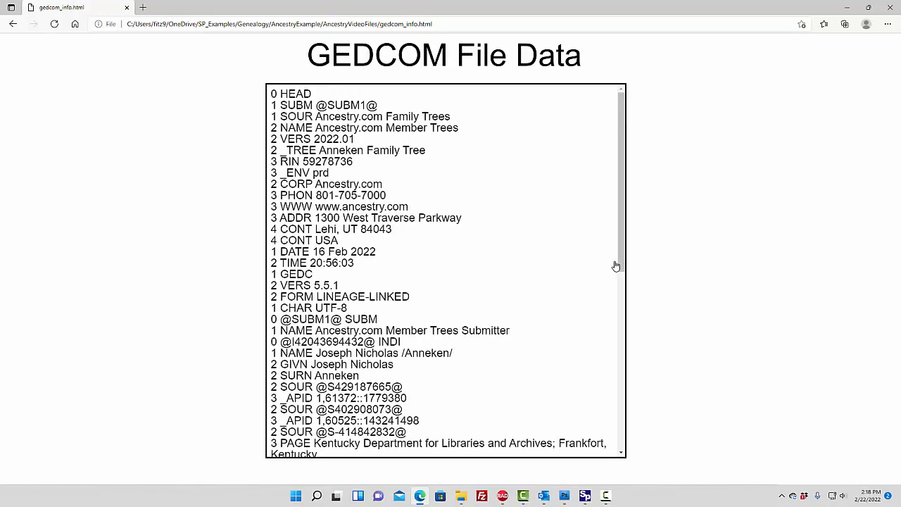
{"action": "left_click_drag", "start_coordinate": [619, 224], "coordinate": [611, 320]}
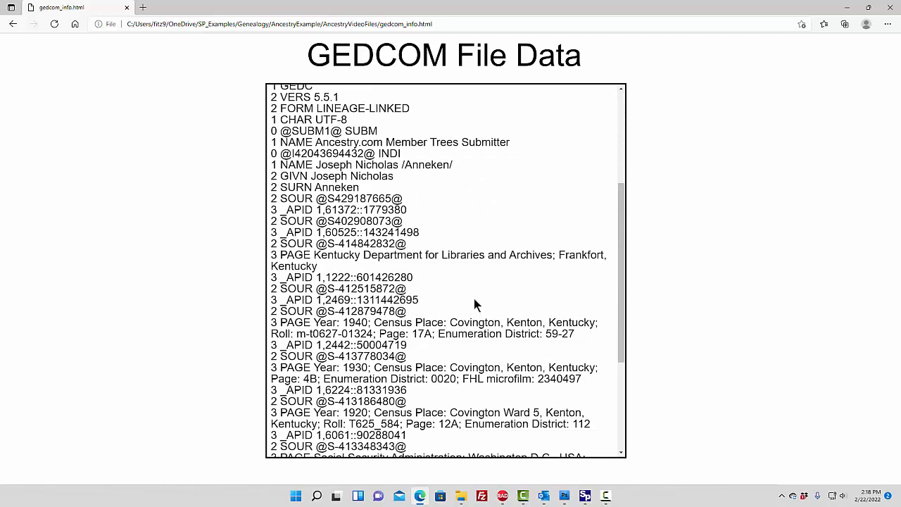
{"action": "left_click_drag", "start_coordinate": [620, 269], "coordinate": [622, 376]}
{"action": "left_click_drag", "start_coordinate": [622, 410], "coordinate": [623, 208]}
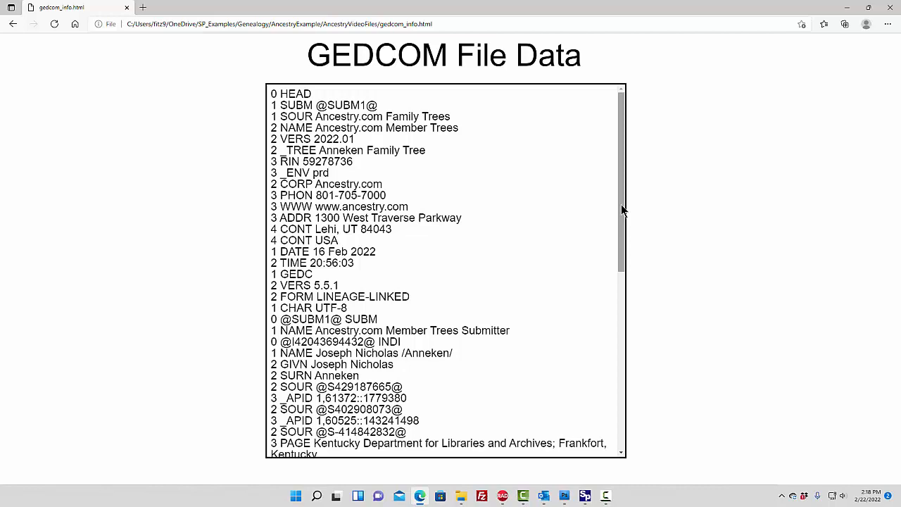
{"action": "left_click", "coordinate": [651, 250]}
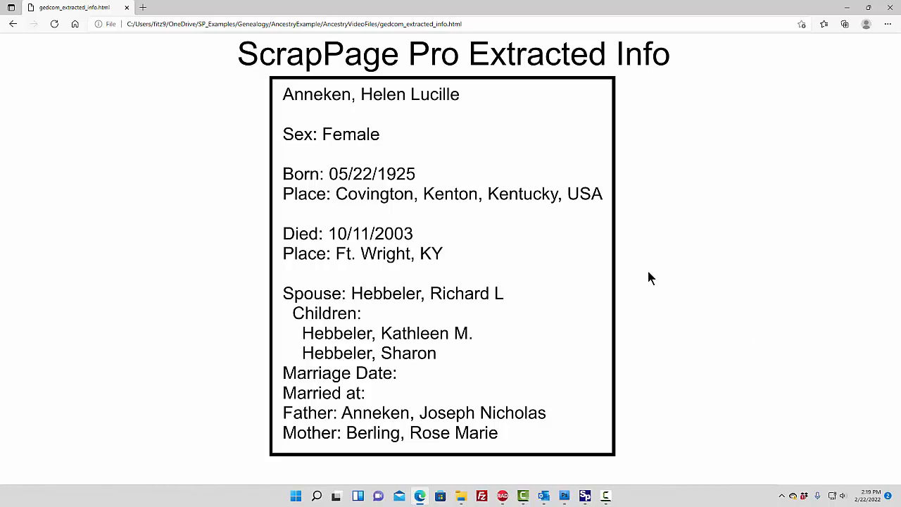
- Switch to ScrapPage Pro and start a new 8 X 12 landscape page with a color background
{"action": "left_click", "coordinate": [585, 495]}
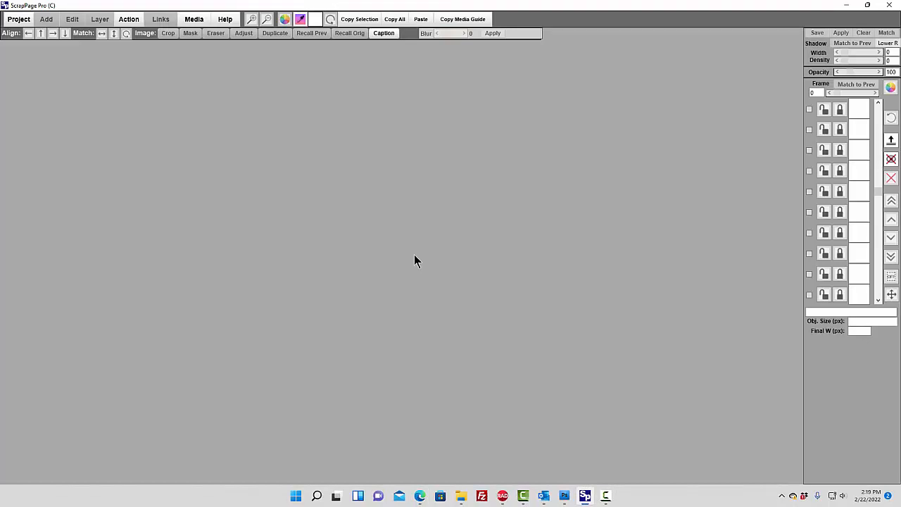
{"action": "left_click", "coordinate": [26, 21]}
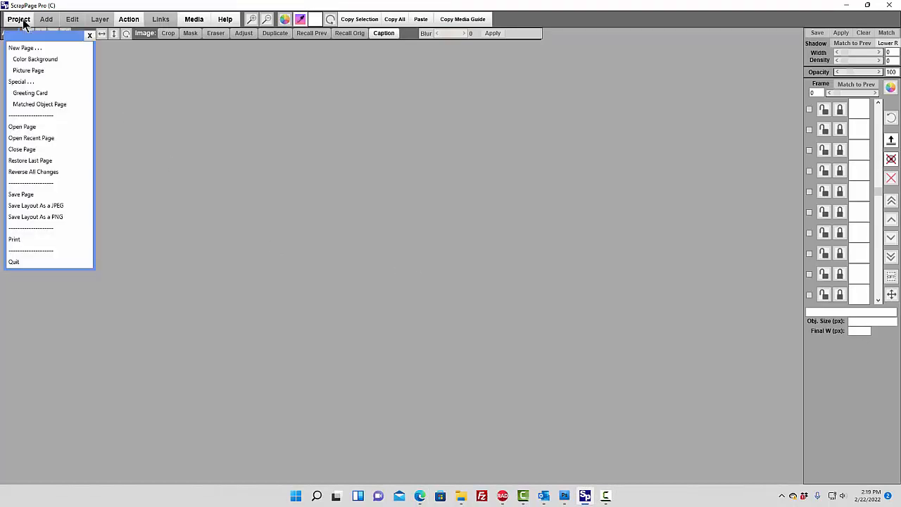
{"action": "left_click", "coordinate": [22, 61]}
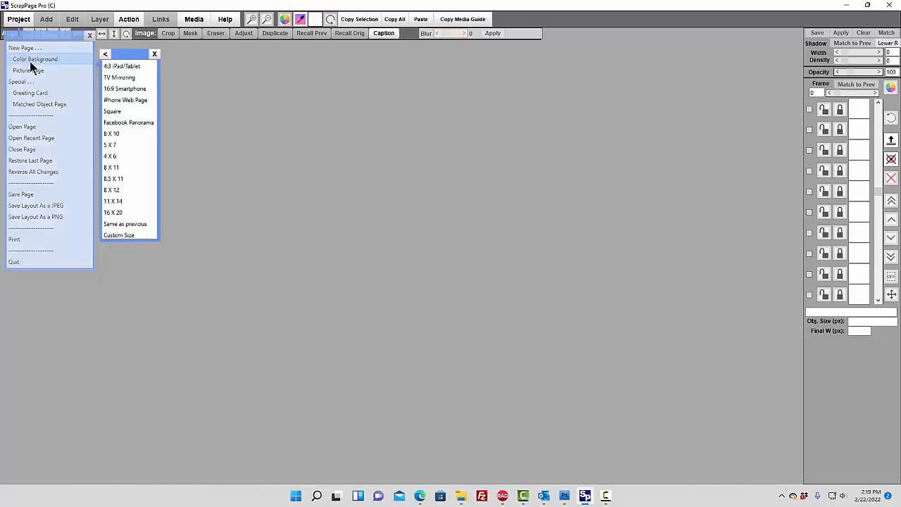
{"action": "left_click", "coordinate": [110, 191]}
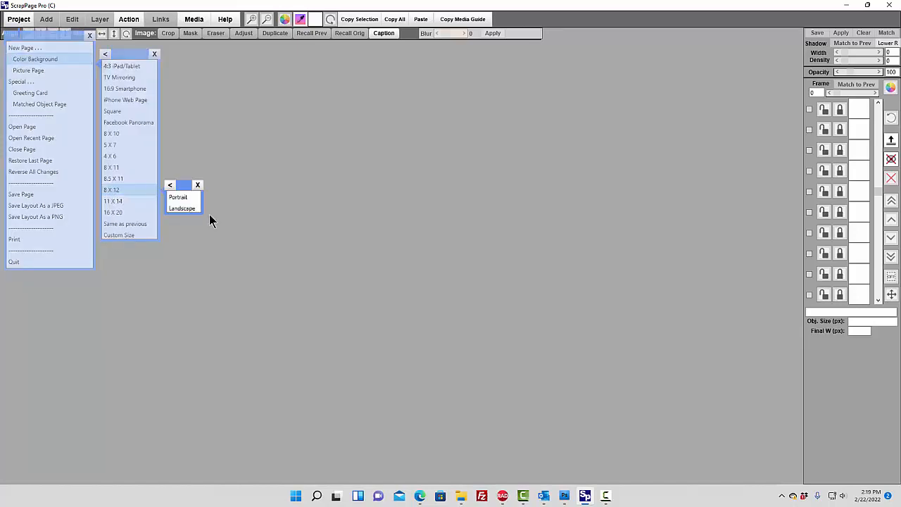
{"action": "left_click", "coordinate": [181, 209]}
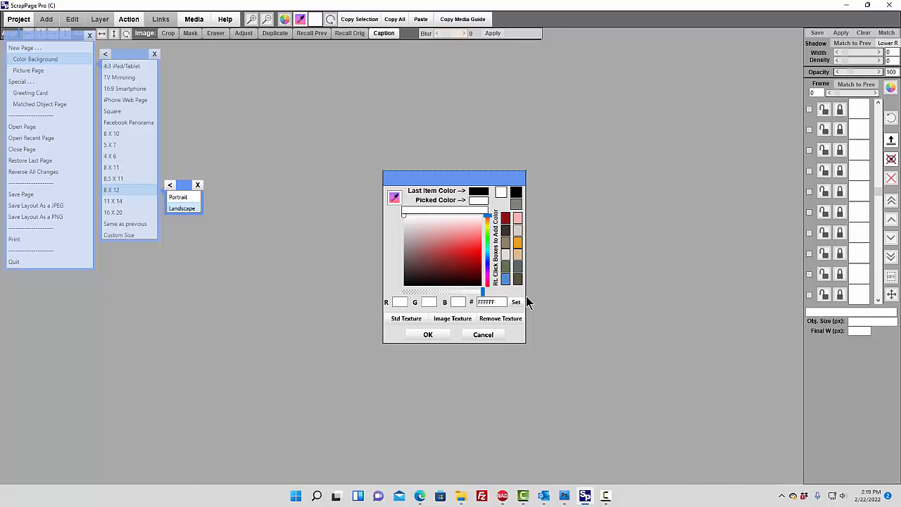
- Set the page background to dark red 8E0F0F with the standard texture SPTX-Artsy-2.jpg
{"action": "left_click", "coordinate": [506, 220]}
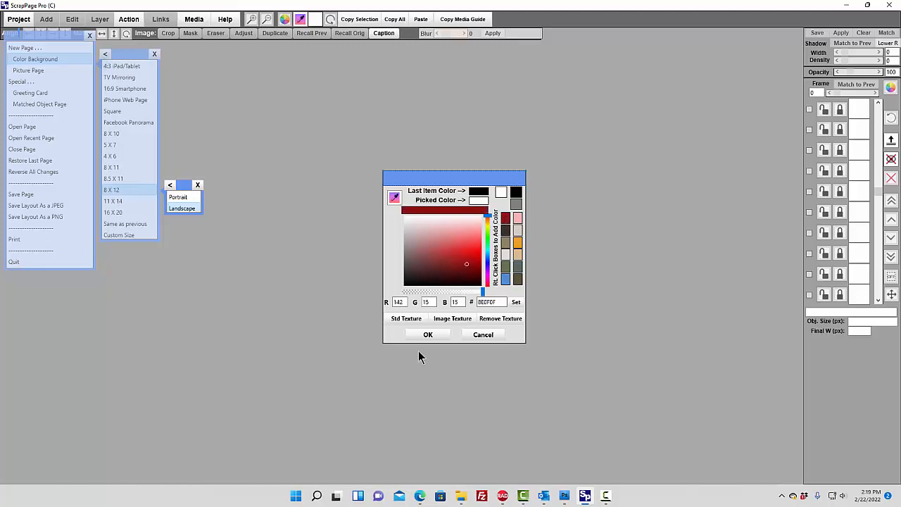
{"action": "left_click", "coordinate": [408, 319]}
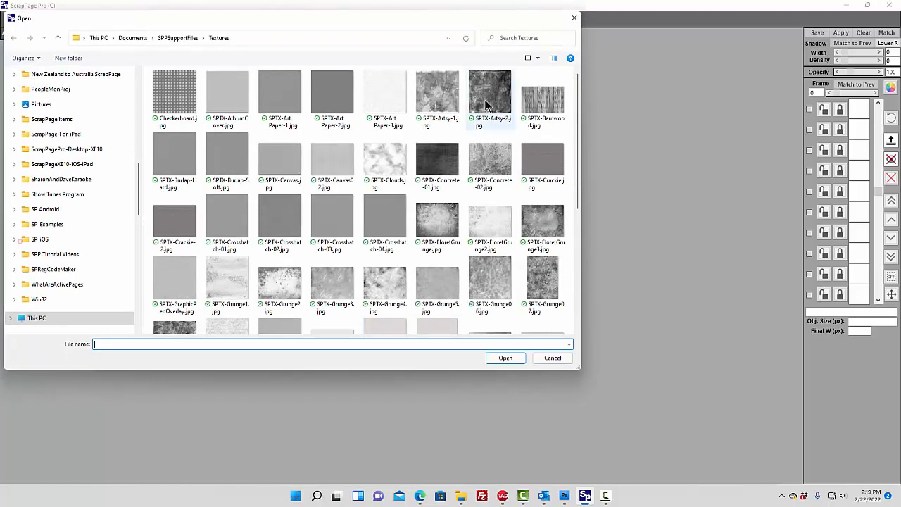
{"action": "left_click", "coordinate": [489, 95]}
{"action": "left_click", "coordinate": [507, 358]}
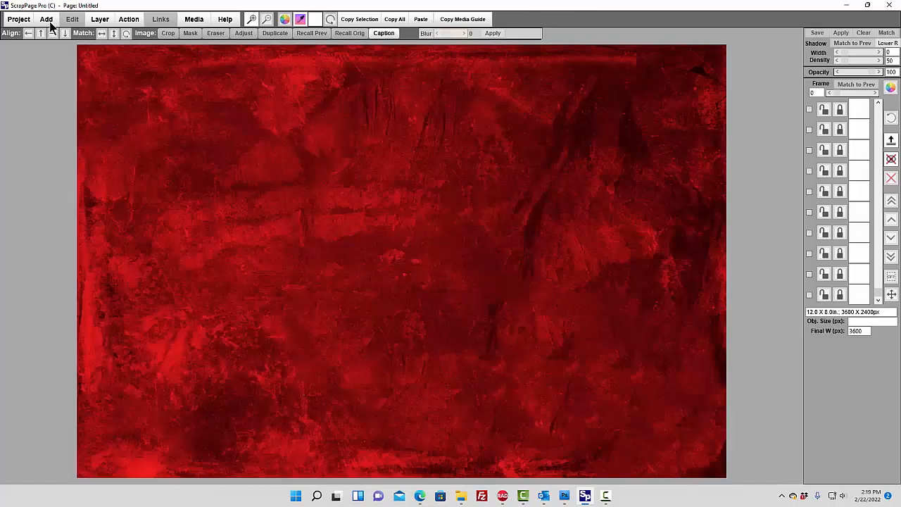
- Add a color panel and enlarge it to about 3501 by 2314 px, leaving a narrow red border around the page
{"action": "left_click", "coordinate": [48, 21]}
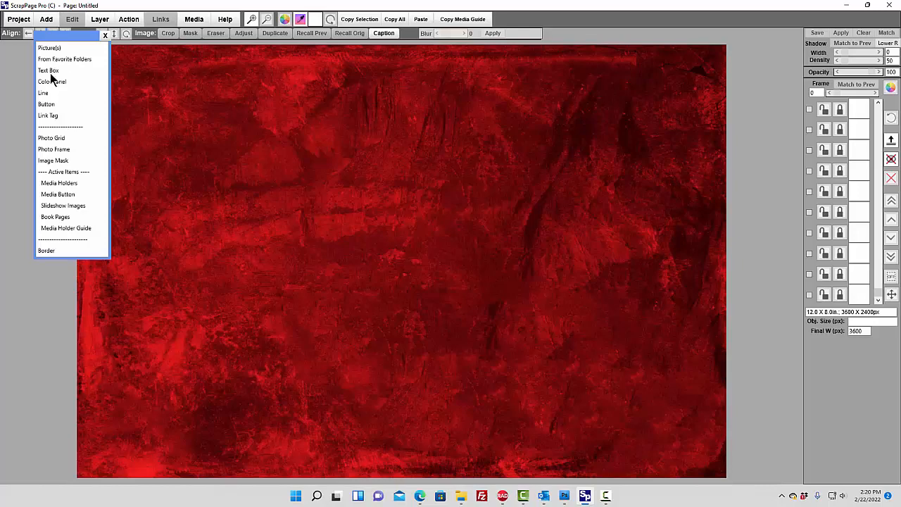
{"action": "left_click", "coordinate": [53, 83]}
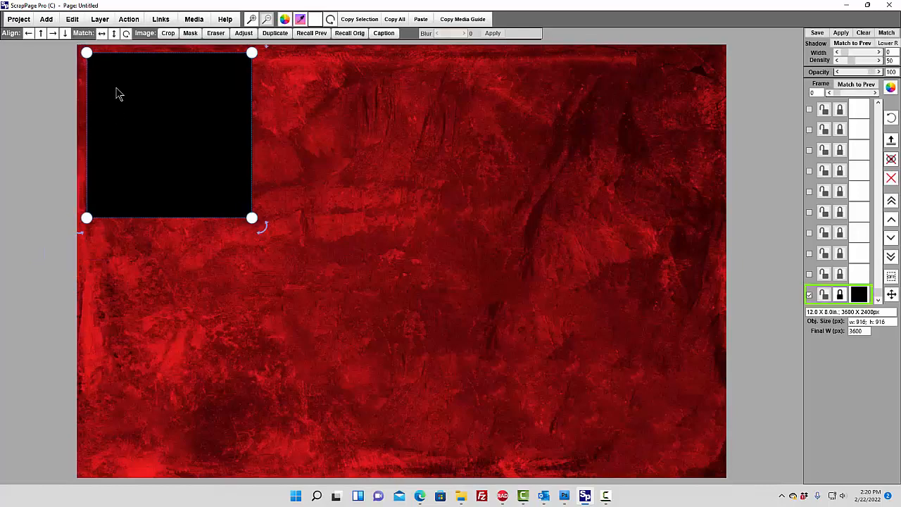
{"action": "left_click_drag", "start_coordinate": [256, 224], "coordinate": [717, 471]}
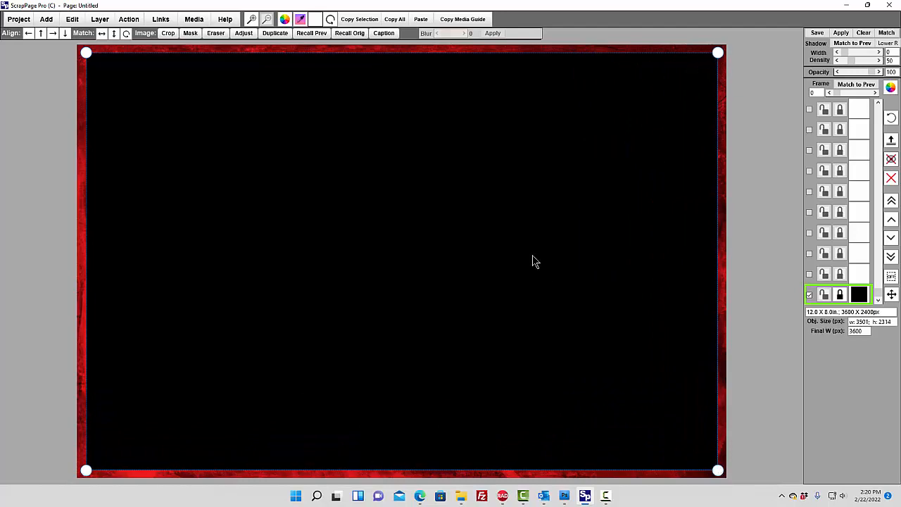
- Recolor the panel to olive green 64714F with the standard texture SPTX-Pastel_Plain-03.jpg
{"action": "left_click", "coordinate": [285, 19]}
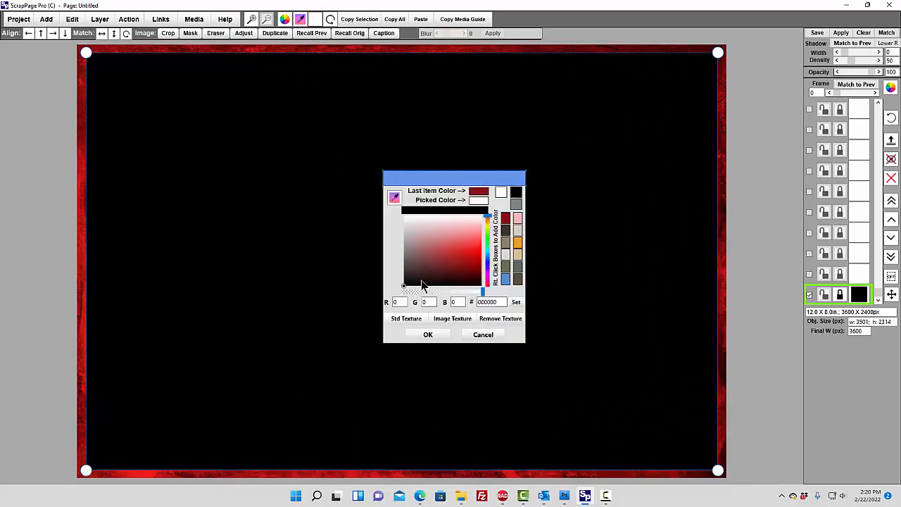
{"action": "left_click", "coordinate": [506, 267]}
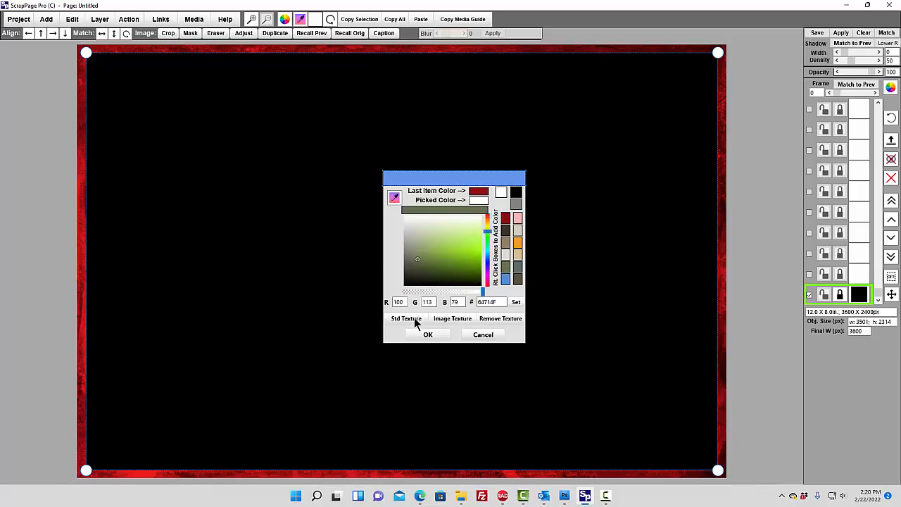
{"action": "left_click", "coordinate": [415, 319]}
{"action": "left_click_drag", "start_coordinate": [573, 176], "coordinate": [574, 263]}
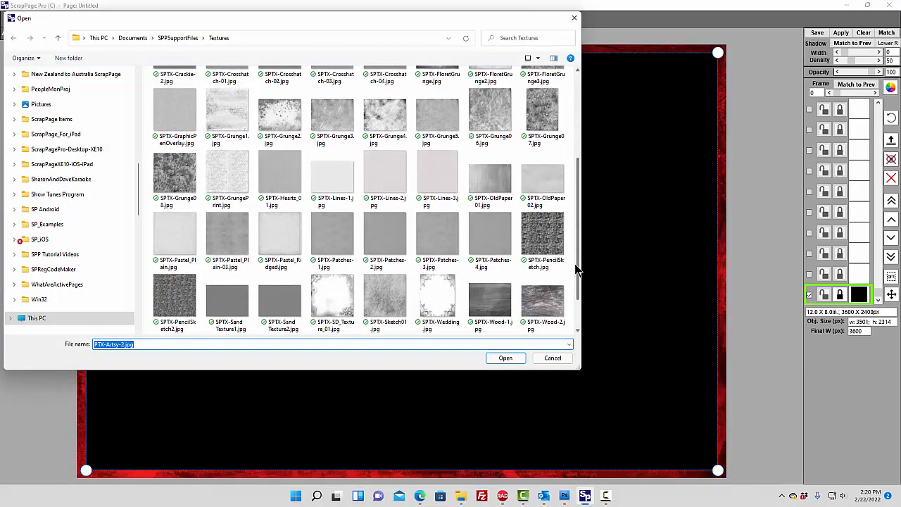
{"action": "left_click", "coordinate": [230, 227]}
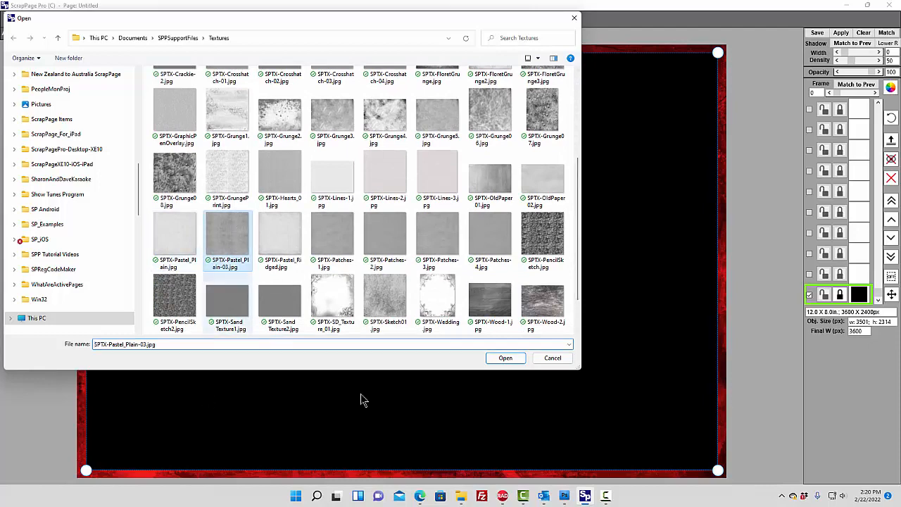
{"action": "left_click", "coordinate": [505, 358]}
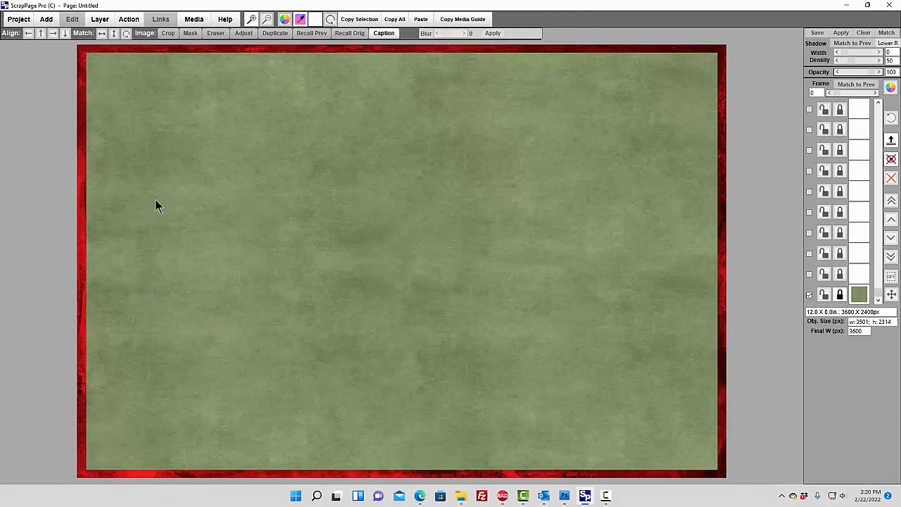
- Flatten all layers so the green panel merges into the page background
{"action": "left_click", "coordinate": [101, 20]}
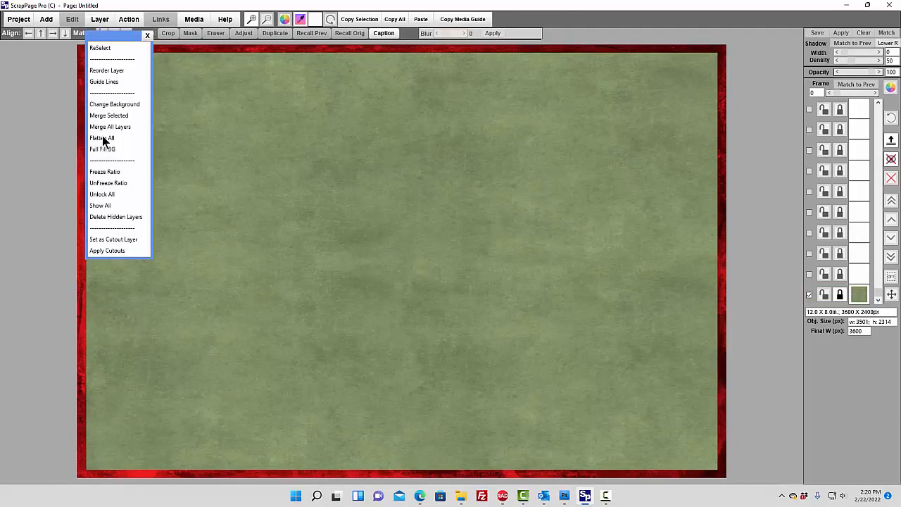
{"action": "left_click", "coordinate": [102, 138]}
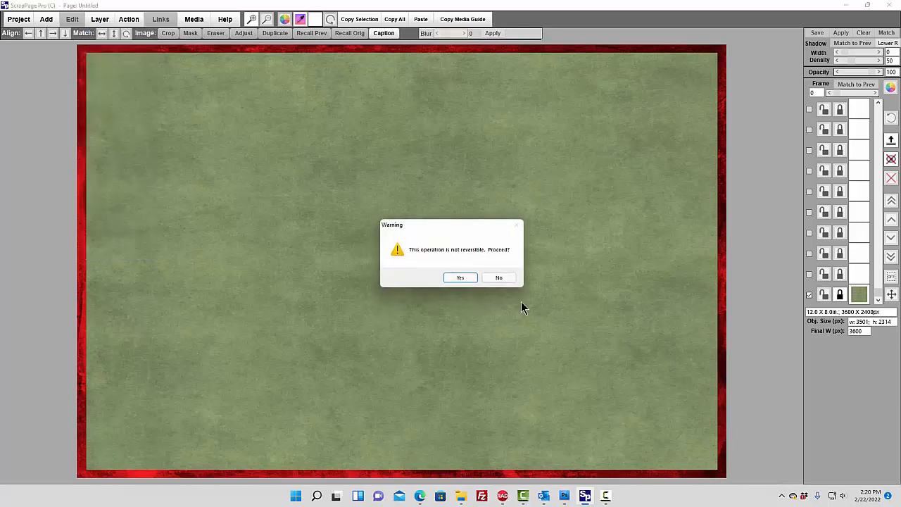
{"action": "left_click", "coordinate": [463, 279]}
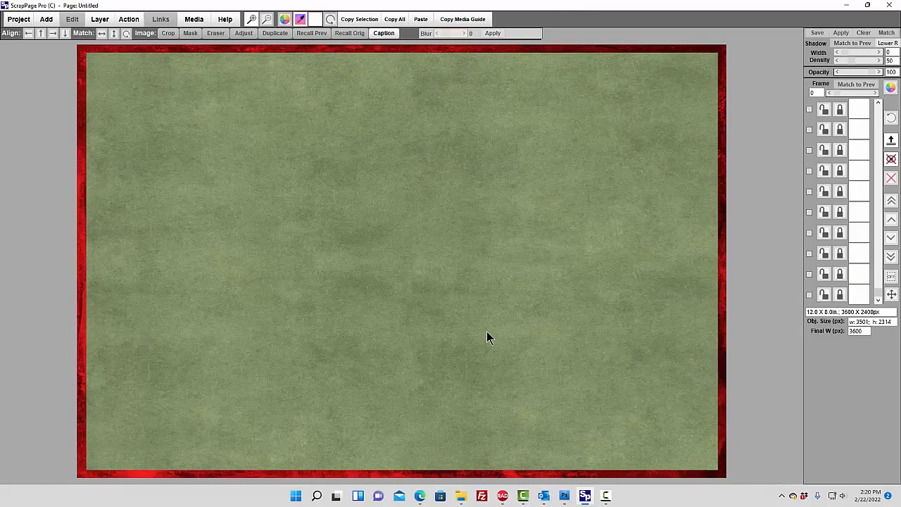
- Open the Family Database and extract the GEDCOM file Anneken Family Tree.ged from the AncestryExample folder
{"action": "left_click", "coordinate": [129, 21]}
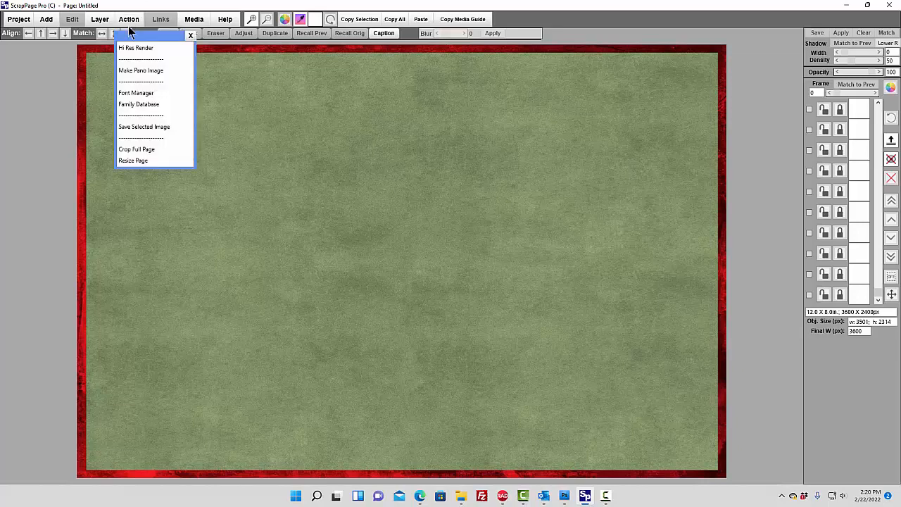
{"action": "left_click", "coordinate": [140, 105]}
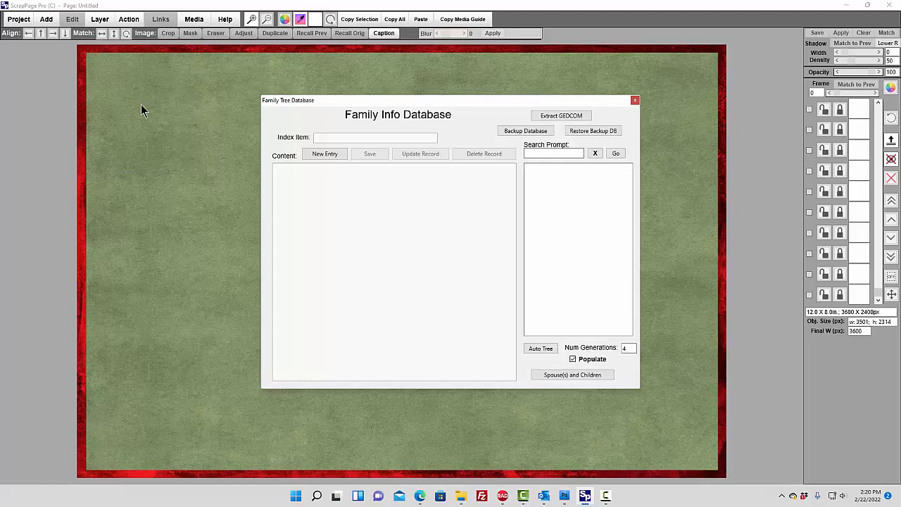
{"action": "left_click_drag", "start_coordinate": [460, 100], "coordinate": [422, 115]}
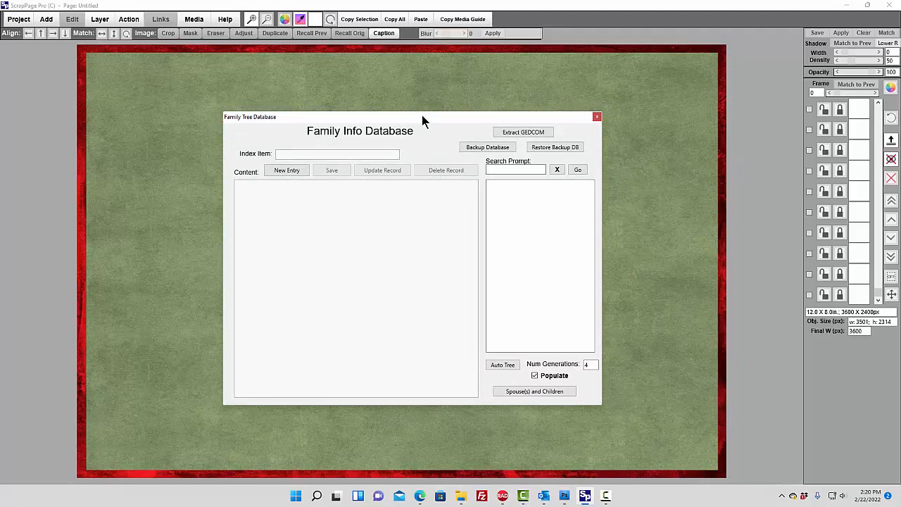
{"action": "left_click", "coordinate": [523, 133]}
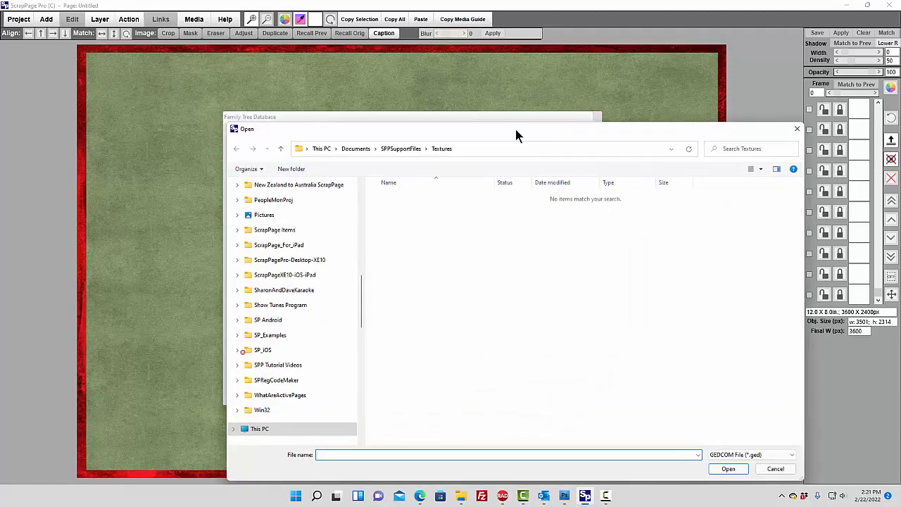
{"action": "left_click_drag", "start_coordinate": [364, 288], "coordinate": [364, 159]}
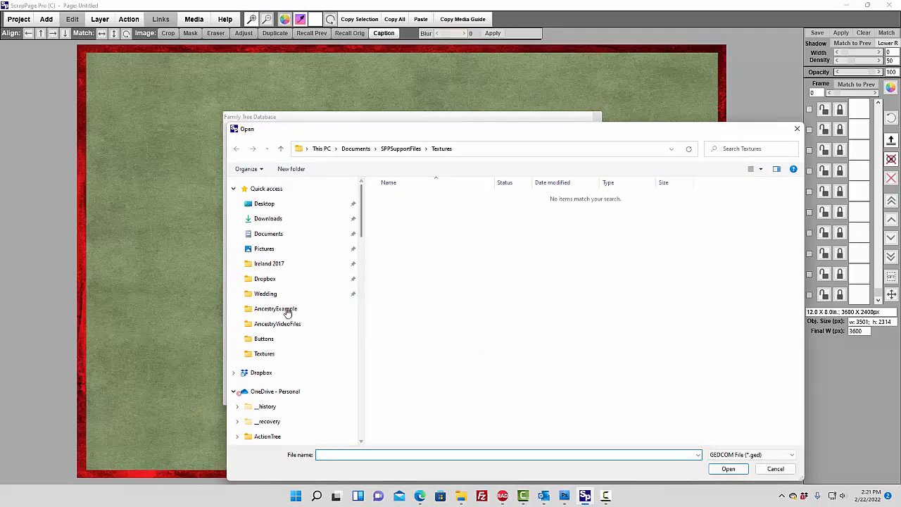
{"action": "left_click", "coordinate": [275, 310]}
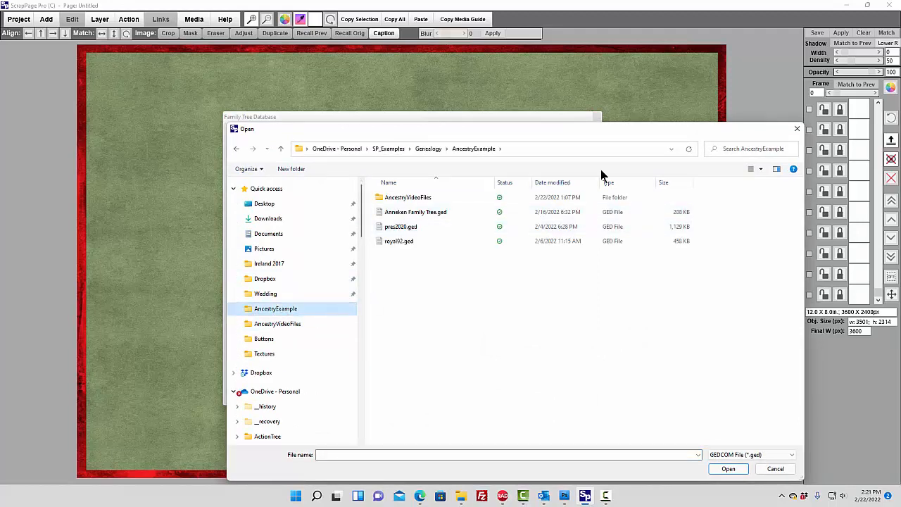
{"action": "left_click", "coordinate": [400, 211]}
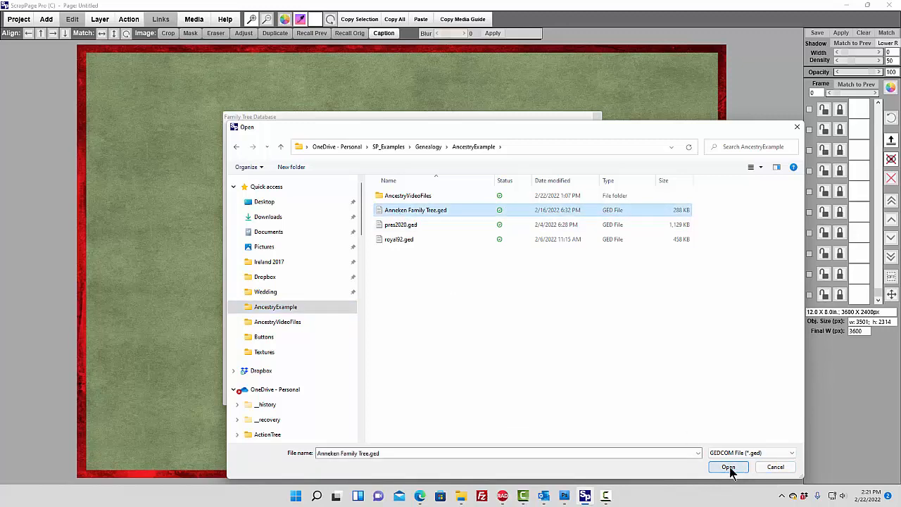
{"action": "left_click", "coordinate": [728, 468]}
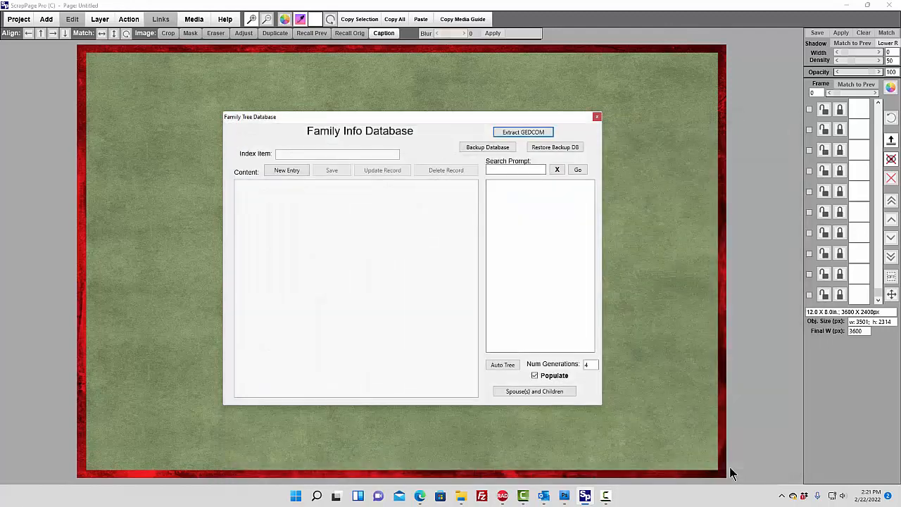
- Search the family database for "fit" and open the third listed person's record
{"action": "left_click", "coordinate": [500, 174]}
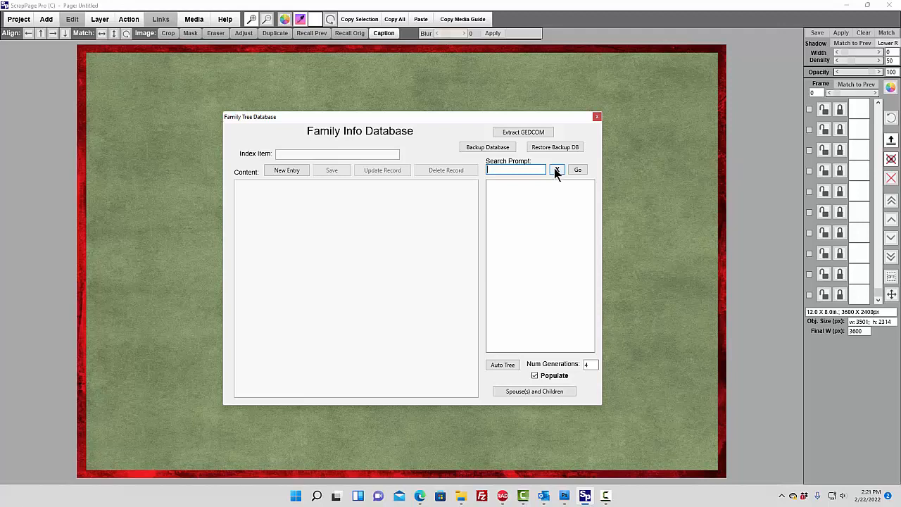
{"action": "type", "text": "fit"}
{"action": "left_click", "coordinate": [577, 170]}
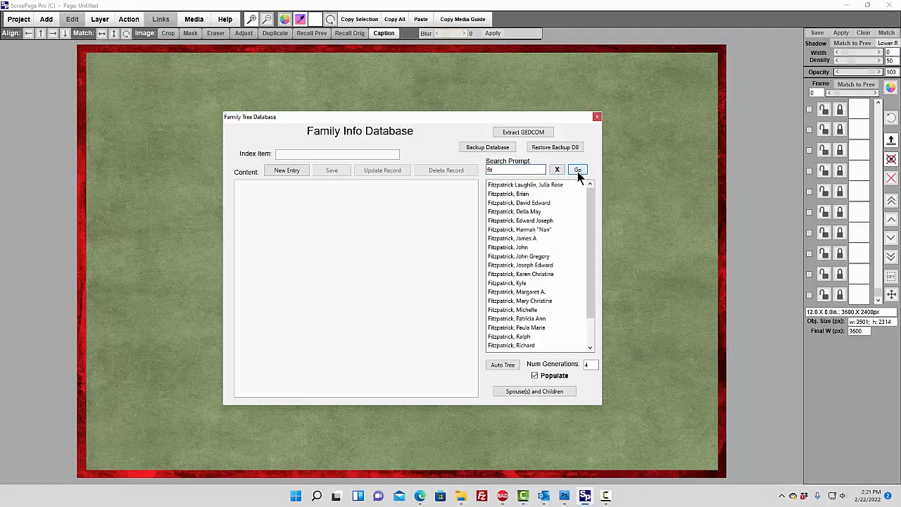
{"action": "left_click", "coordinate": [529, 203]}
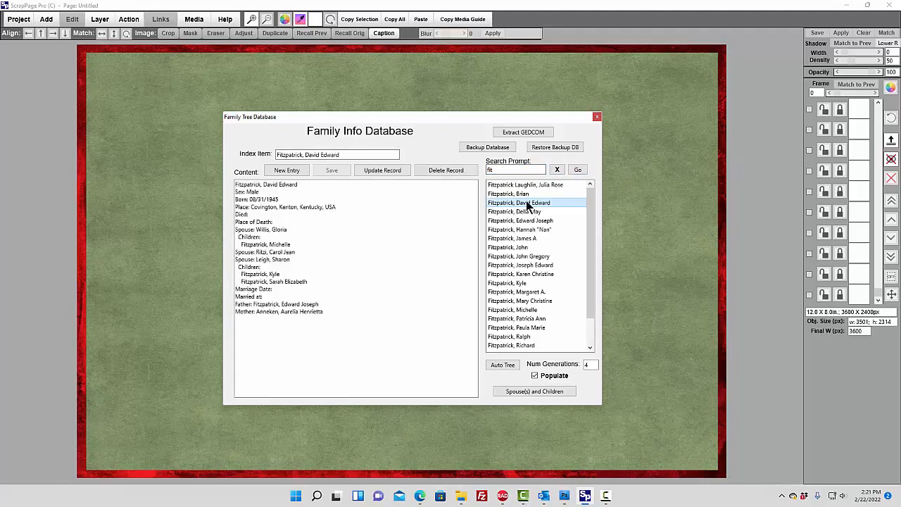
- Generate a populated four-generation ancestor tree for the selected person with Auto Tree
{"action": "left_click", "coordinate": [534, 376]}
{"action": "left_click", "coordinate": [503, 365]}
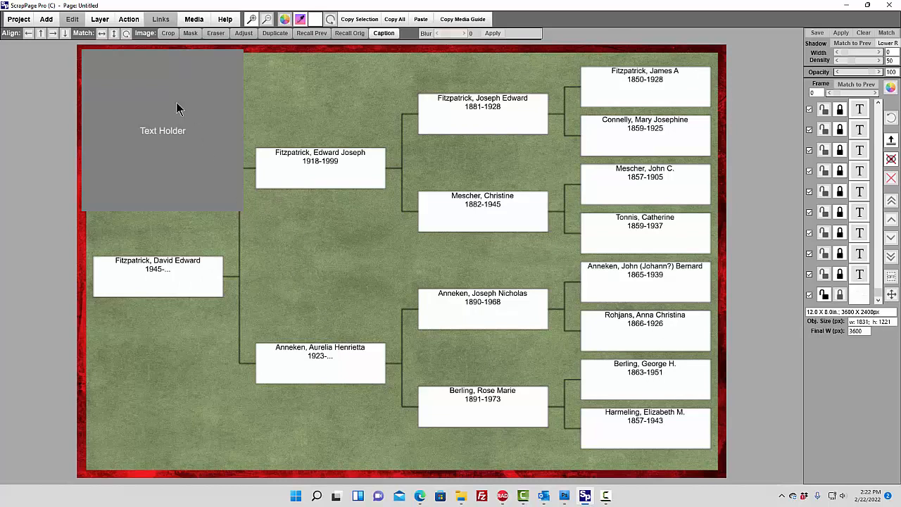
- Move the text holder just inside the page's upper-left border and enlarge it to about 984 by 1072 px
{"action": "left_click_drag", "start_coordinate": [174, 110], "coordinate": [251, 206]}
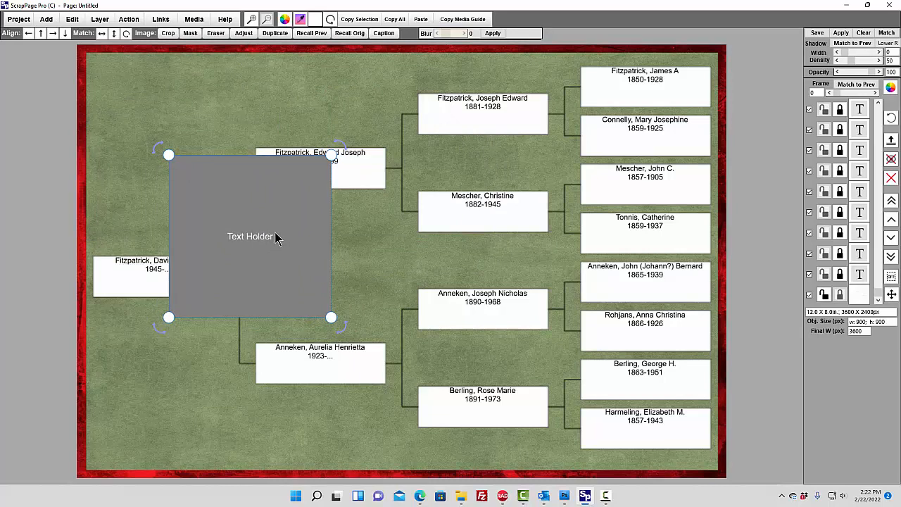
{"action": "left_click_drag", "start_coordinate": [273, 235], "coordinate": [193, 141]}
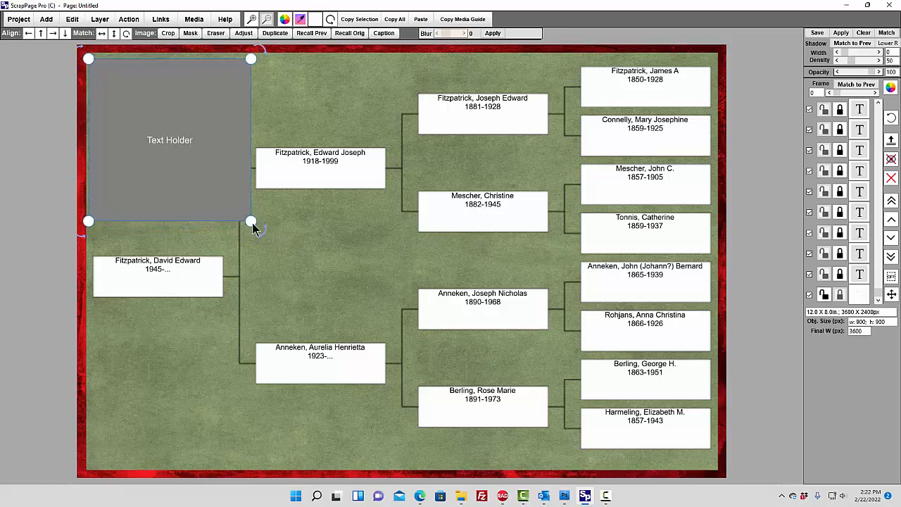
{"action": "left_click_drag", "start_coordinate": [252, 223], "coordinate": [252, 252]}
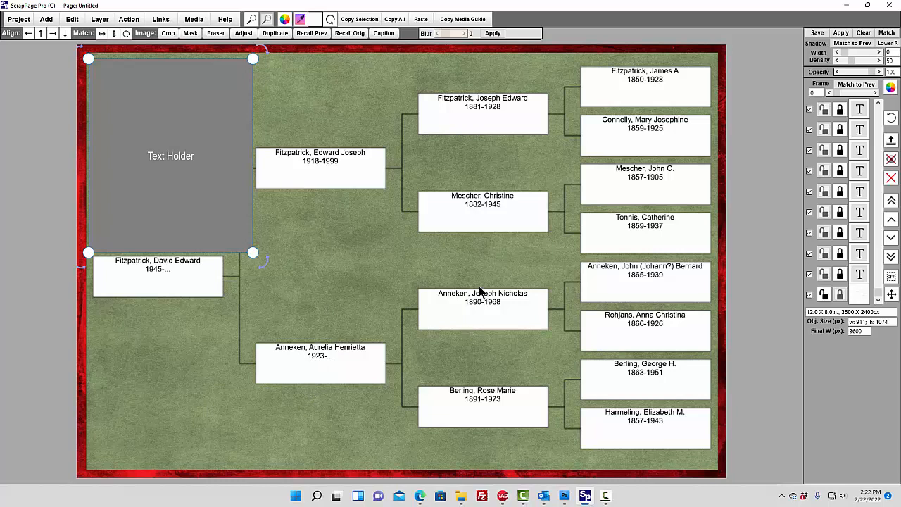
{"action": "mouse_move", "coordinate": [179, 199]}
{"action": "left_mouse_down"}
{"action": "mouse_move", "coordinate": [396, 312]}
{"action": "mouse_move", "coordinate": [497, 284]}
{"action": "mouse_move", "coordinate": [491, 239]}
{"action": "mouse_move", "coordinate": [149, 248]}
{"action": "mouse_move", "coordinate": [179, 195]}
{"action": "mouse_move", "coordinate": [175, 185]}
{"action": "left_mouse_up"}
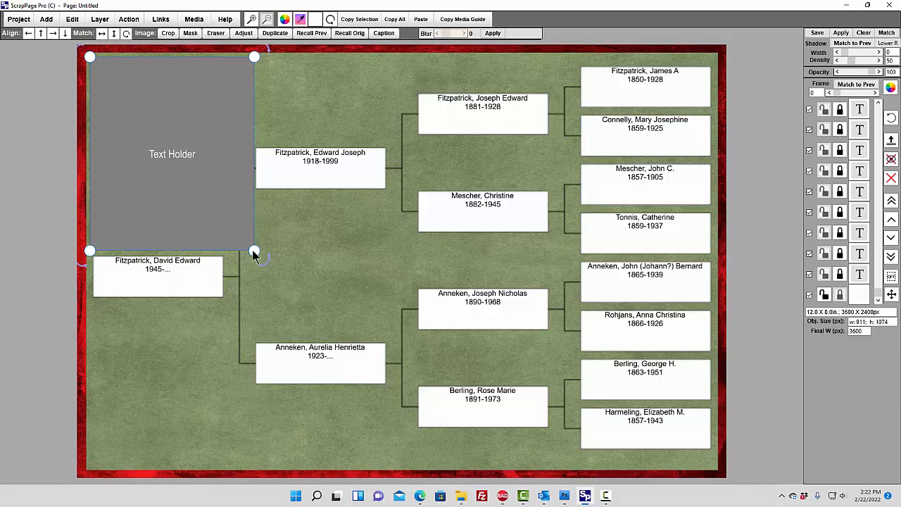
{"action": "left_click_drag", "start_coordinate": [254, 249], "coordinate": [268, 249]}
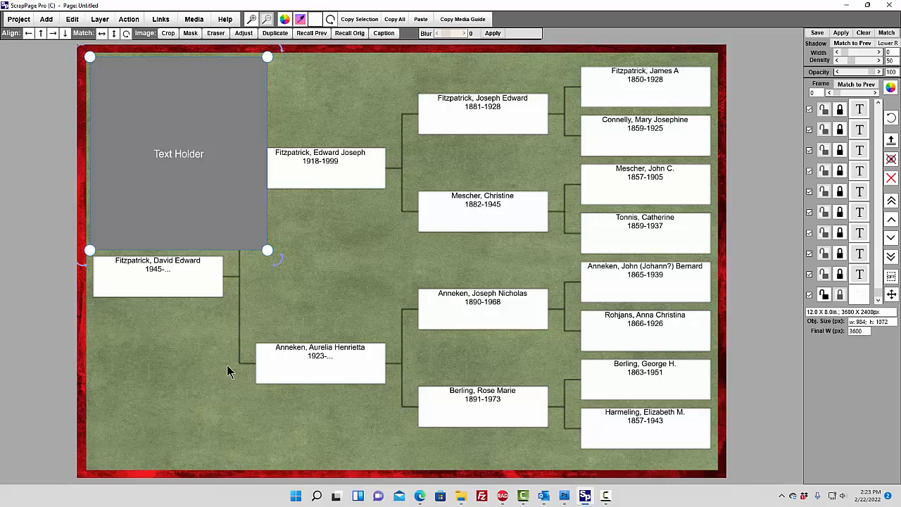
- Build the Action Page for local viewing as test.html in the AncestryExample folder, overwriting the existing page
{"action": "left_click", "coordinate": [195, 21]}
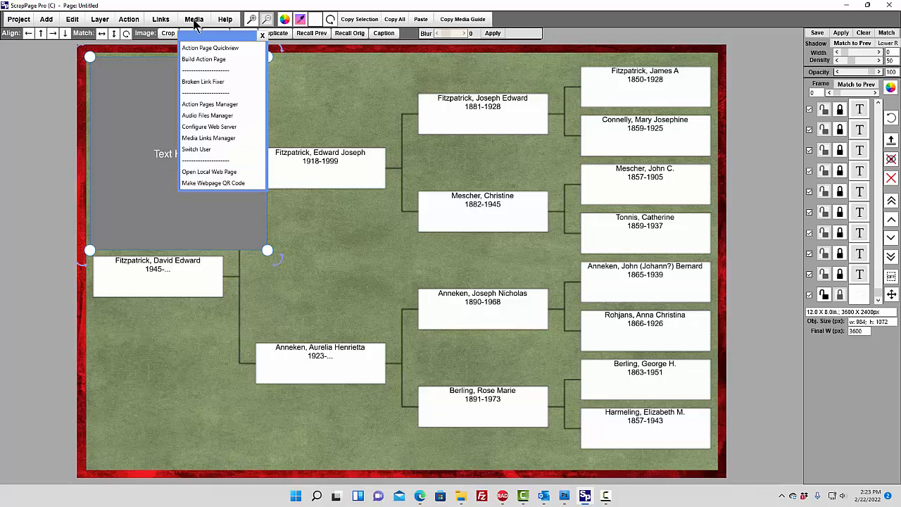
{"action": "left_click", "coordinate": [200, 62]}
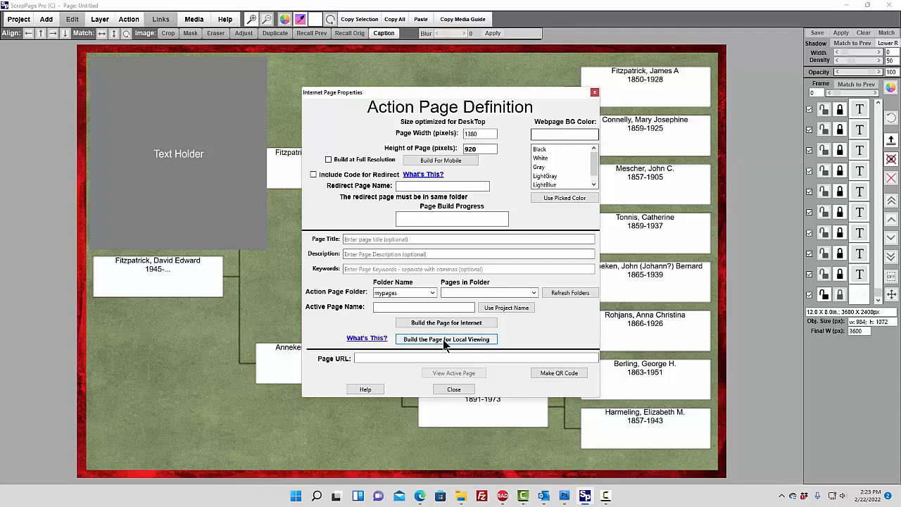
{"action": "left_click", "coordinate": [442, 339]}
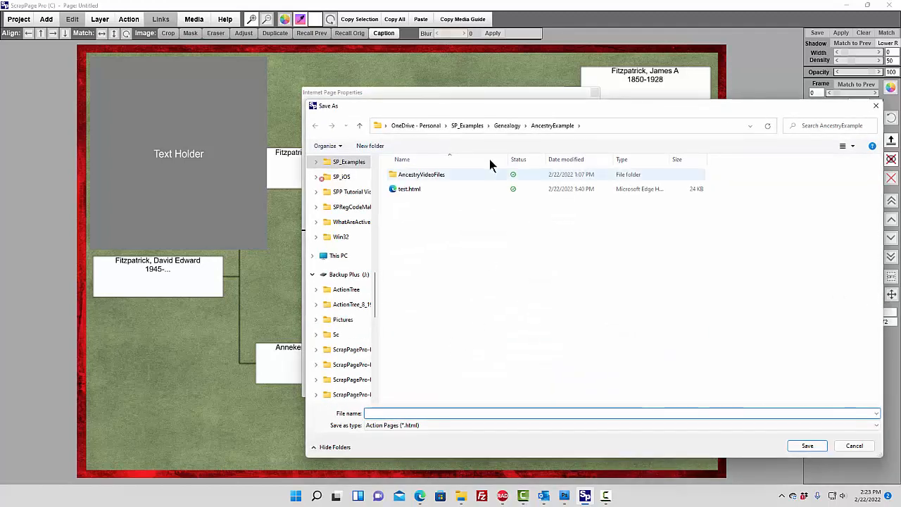
{"action": "left_click", "coordinate": [407, 190]}
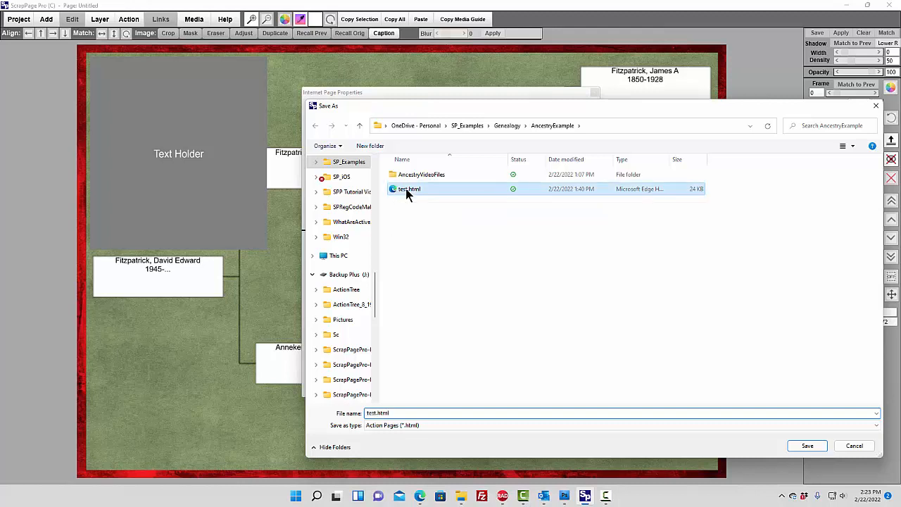
{"action": "left_click", "coordinate": [808, 446]}
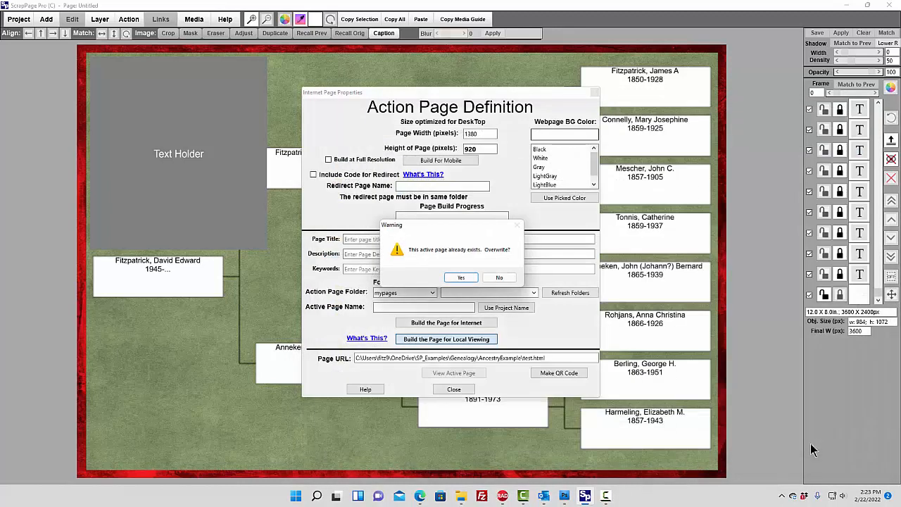
{"action": "left_click", "coordinate": [461, 278]}
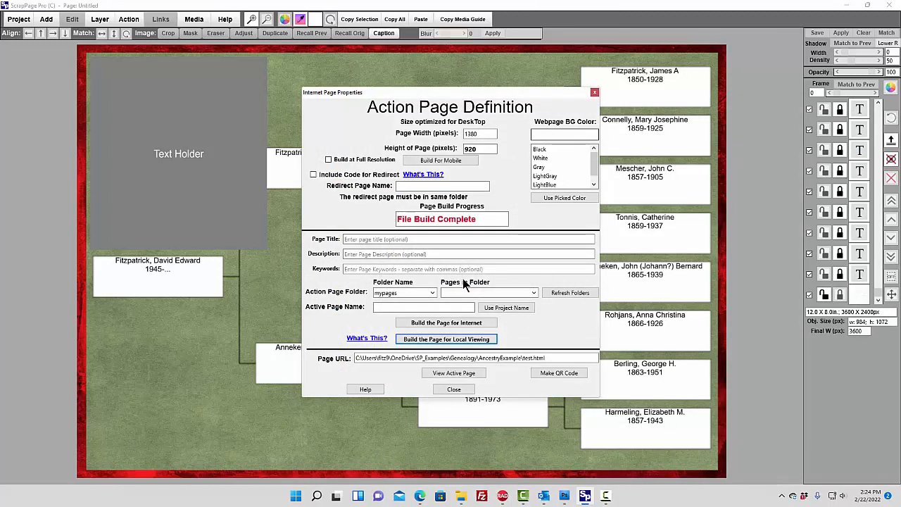
- View the built Action Page in the browser and check that the root person's details pop-up opens, scrolls and closes
{"action": "left_click", "coordinate": [451, 374]}
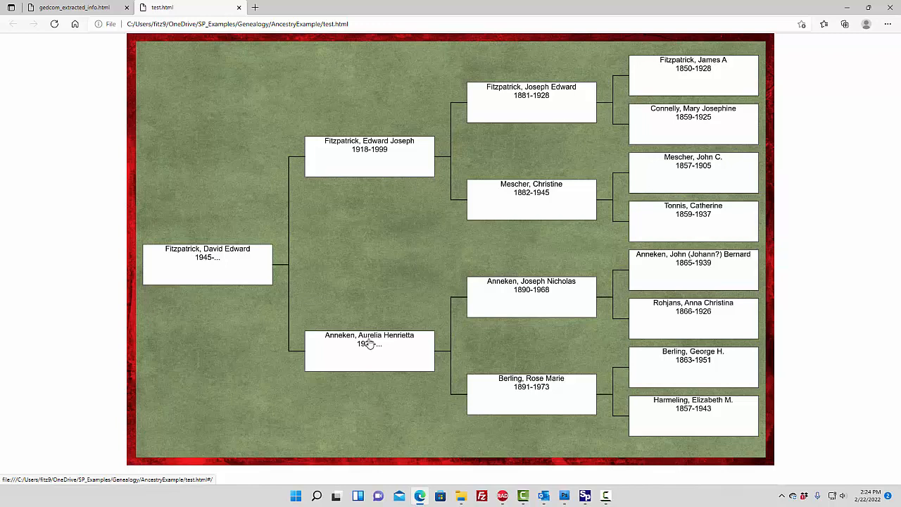
{"action": "left_click", "coordinate": [211, 258]}
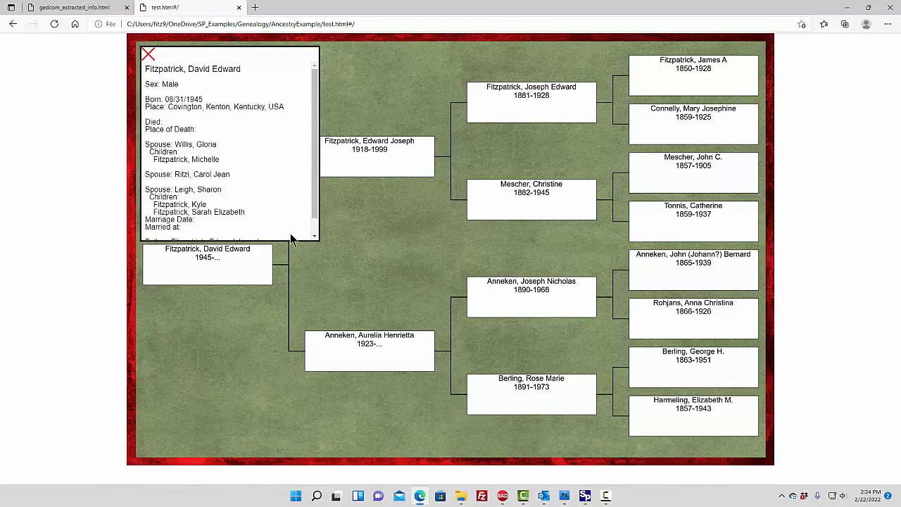
{"action": "scroll", "coordinate": [316, 226], "scroll_direction": "down", "scroll_amount": 1}
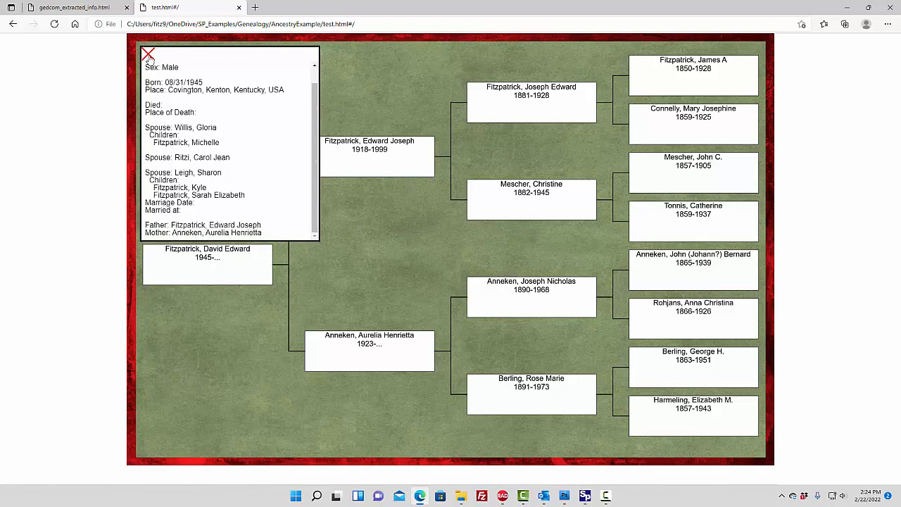
{"action": "left_click", "coordinate": [148, 55]}
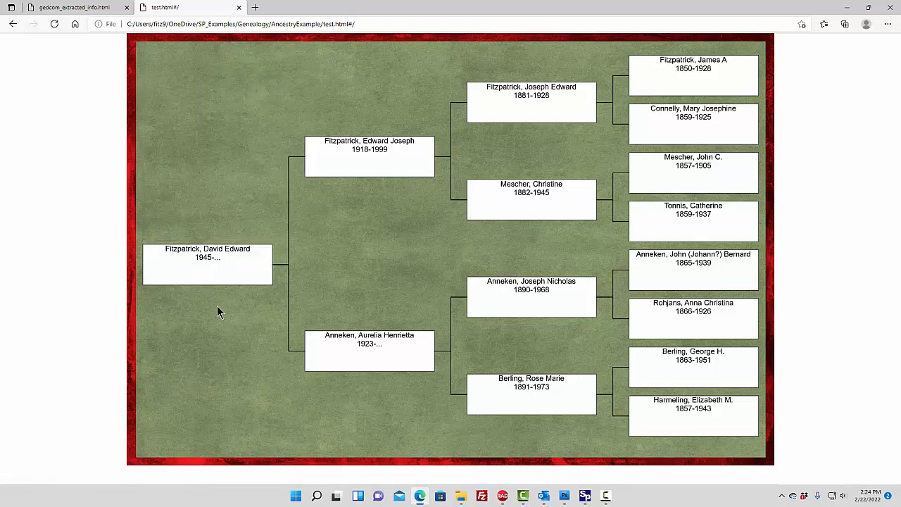
{"action": "left_click", "coordinate": [207, 265]}
{"action": "left_click", "coordinate": [149, 53]}
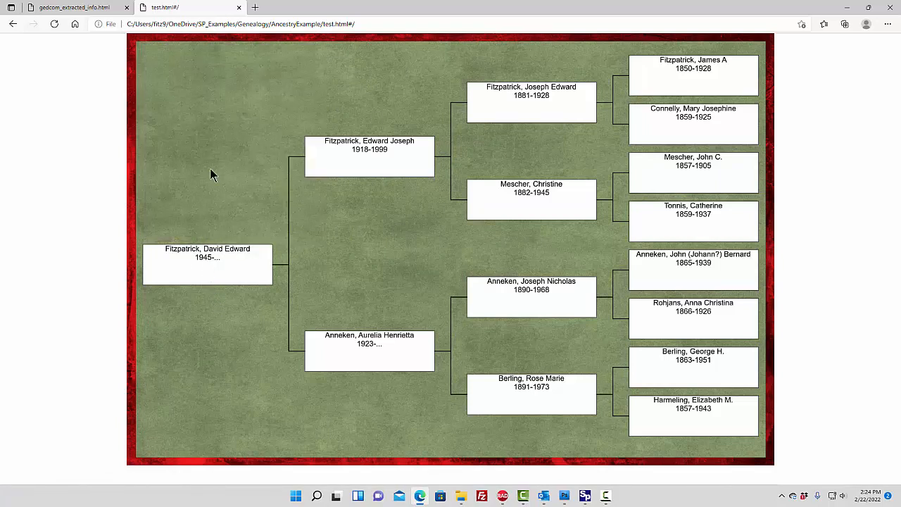
- Check the pop-up records of the root person's father and maternal grandfather, scrolling through the grandfather's long record and closing each one
{"action": "left_click", "coordinate": [361, 152]}
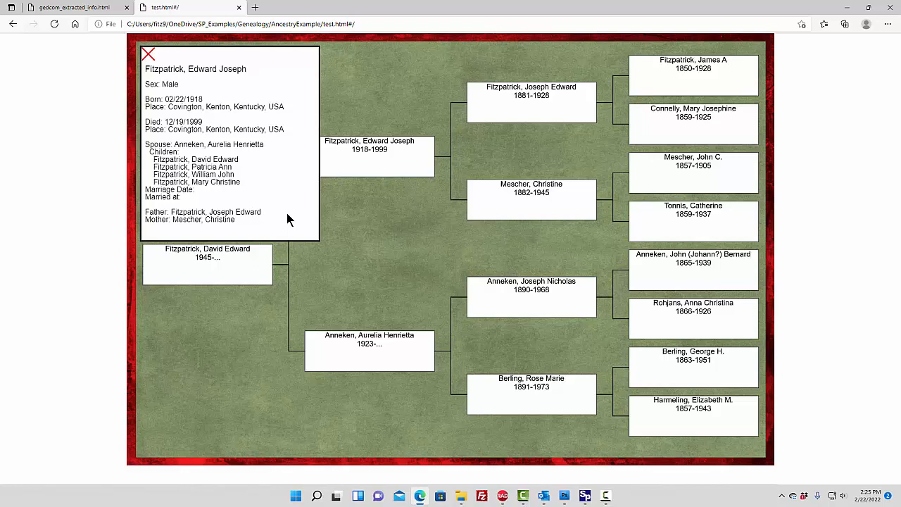
{"action": "left_click", "coordinate": [149, 55]}
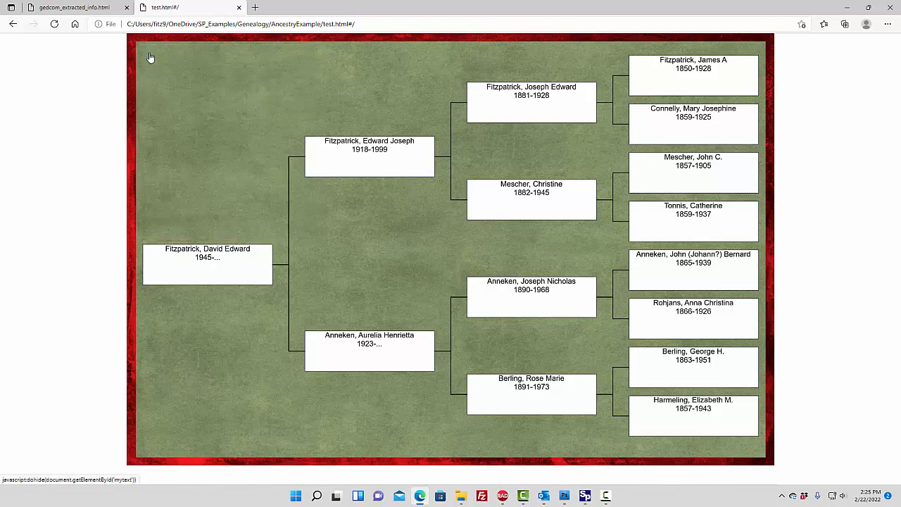
{"action": "left_click", "coordinate": [528, 281]}
{"action": "left_click_drag", "start_coordinate": [315, 138], "coordinate": [321, 159]}
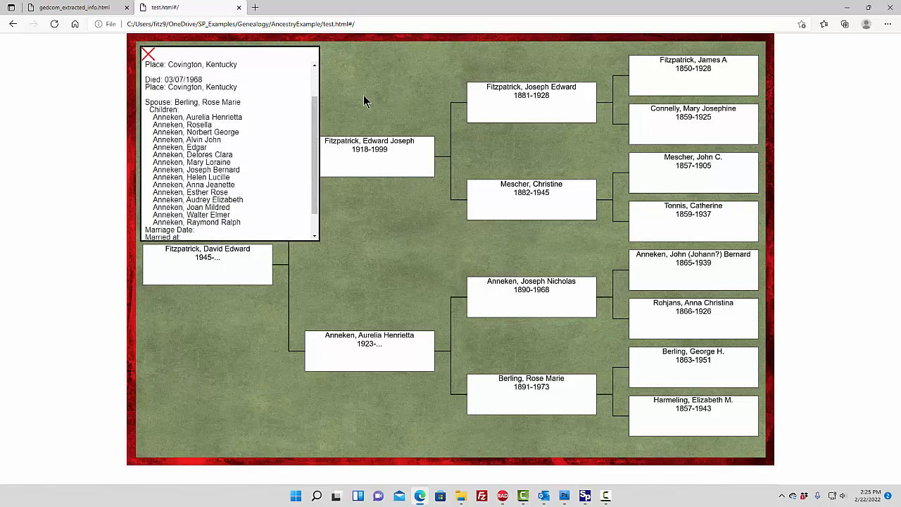
{"action": "left_click_drag", "start_coordinate": [316, 164], "coordinate": [204, 87]}
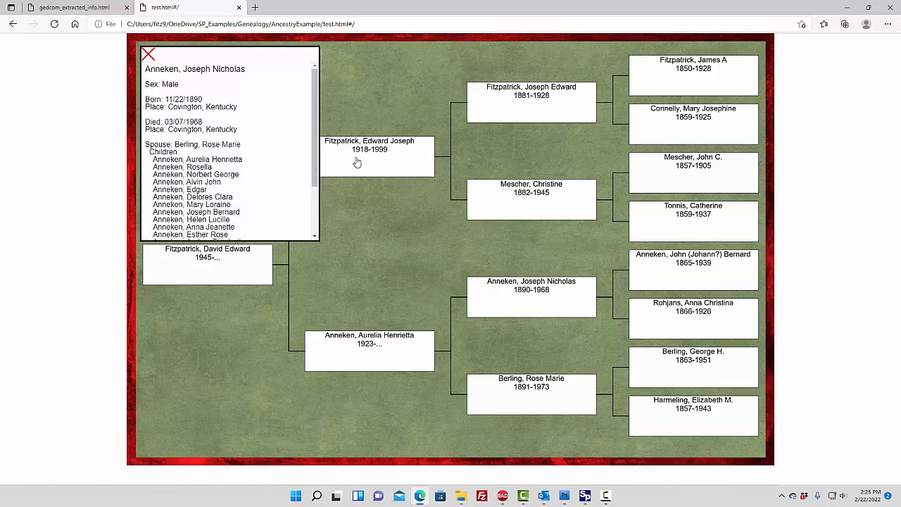
{"action": "left_click_drag", "start_coordinate": [315, 140], "coordinate": [331, 78]}
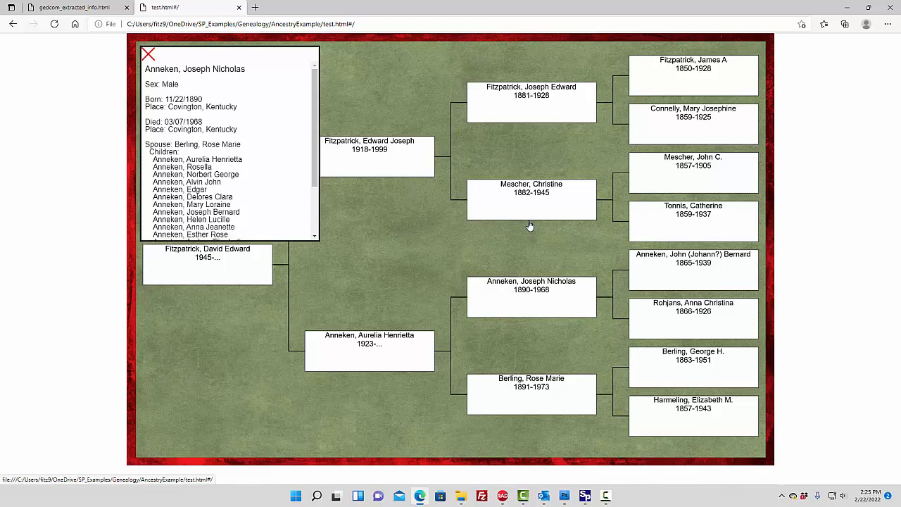
{"action": "left_click", "coordinate": [148, 55]}
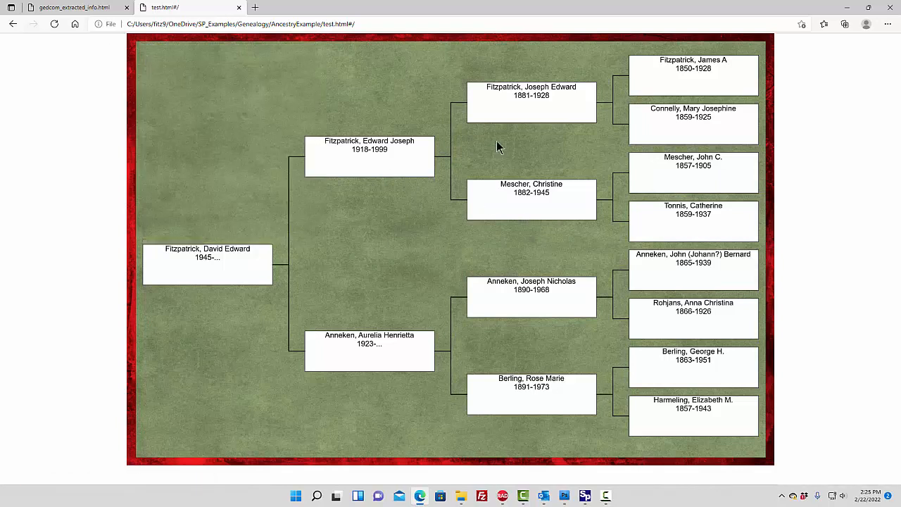
- Close the test.html preview and the browser, and switch back to ScrapPage Pro
{"action": "left_click", "coordinate": [238, 9]}
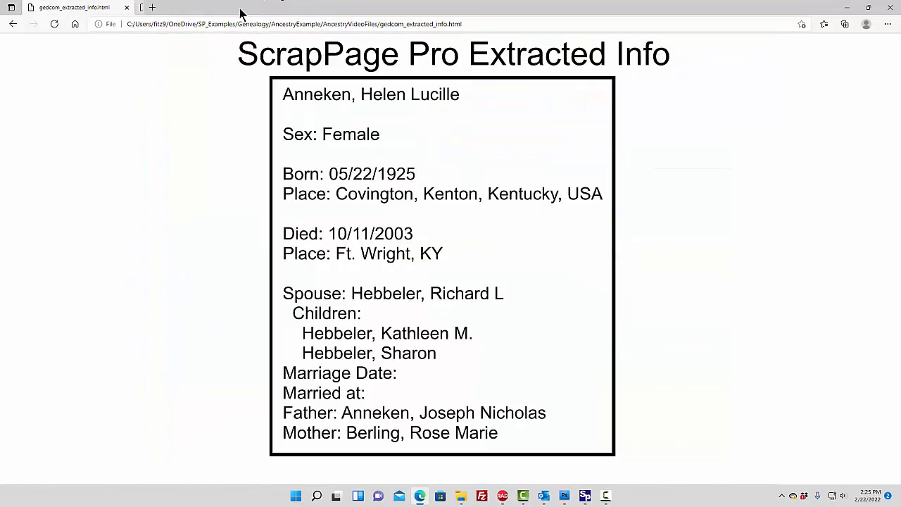
{"action": "left_click", "coordinate": [888, 14]}
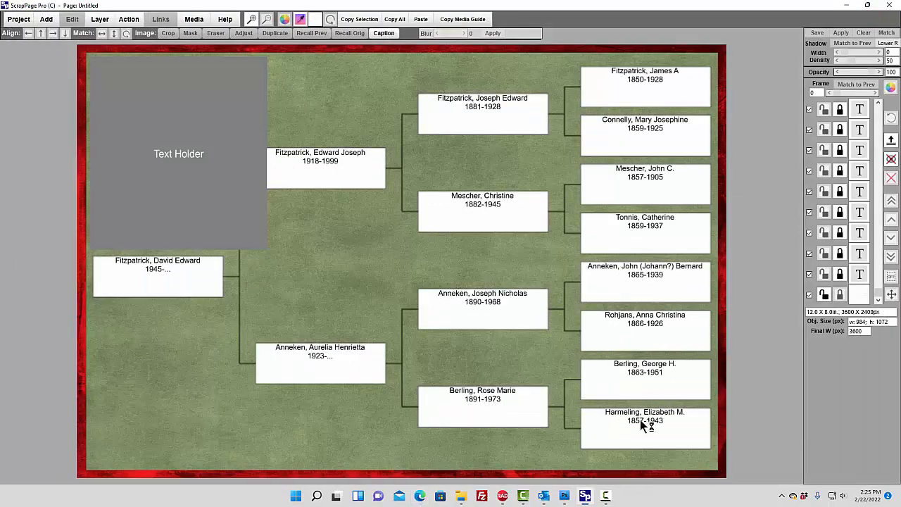
{"action": "left_click", "coordinate": [585, 495]}
{"action": "left_click", "coordinate": [584, 495]}
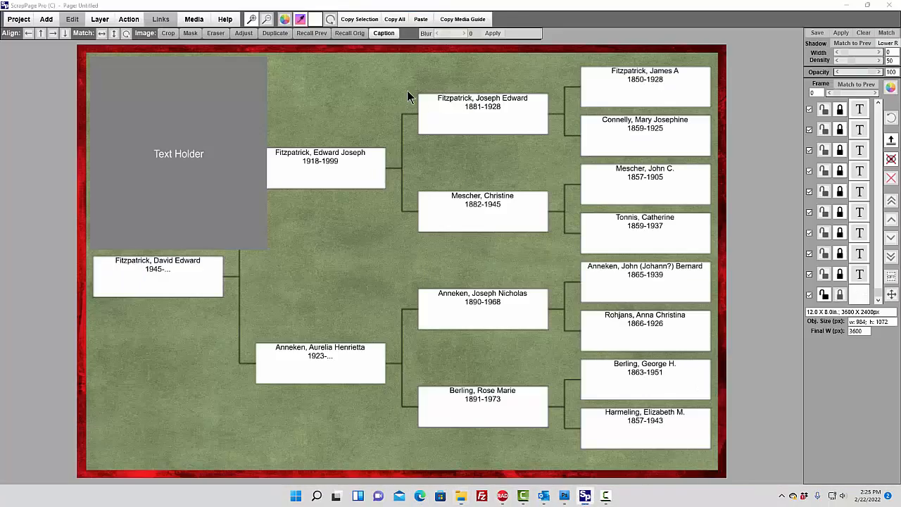
- Open the Family Database and extract the GEDCOM file royal92.ged from the AncestryExample folder
{"action": "left_click", "coordinate": [134, 22]}
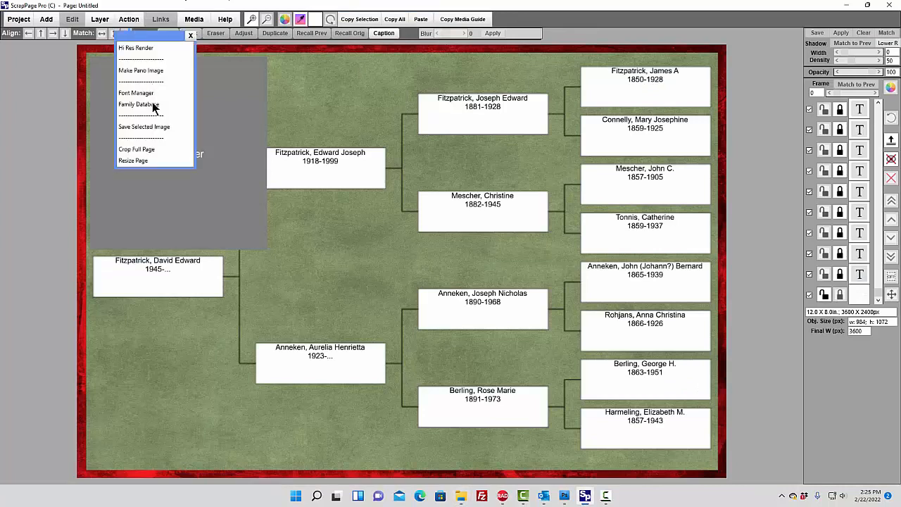
{"action": "left_click", "coordinate": [152, 104]}
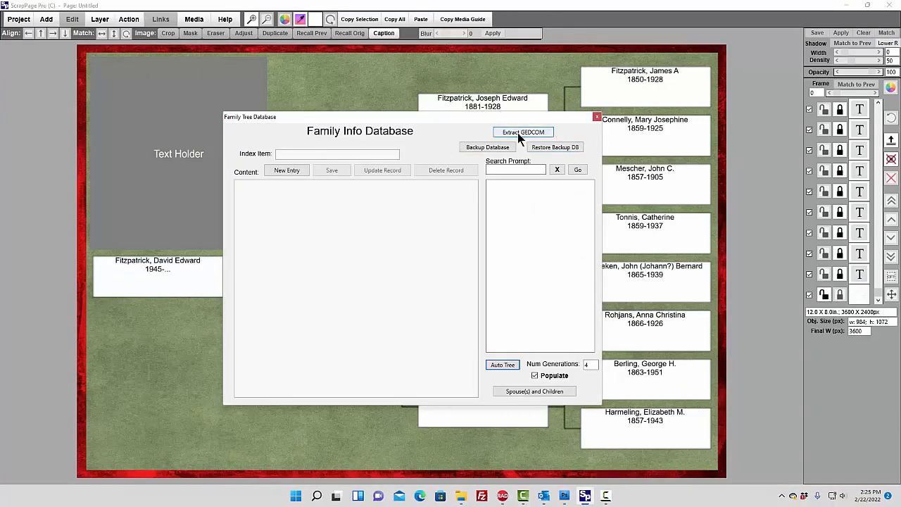
{"action": "left_click", "coordinate": [519, 133]}
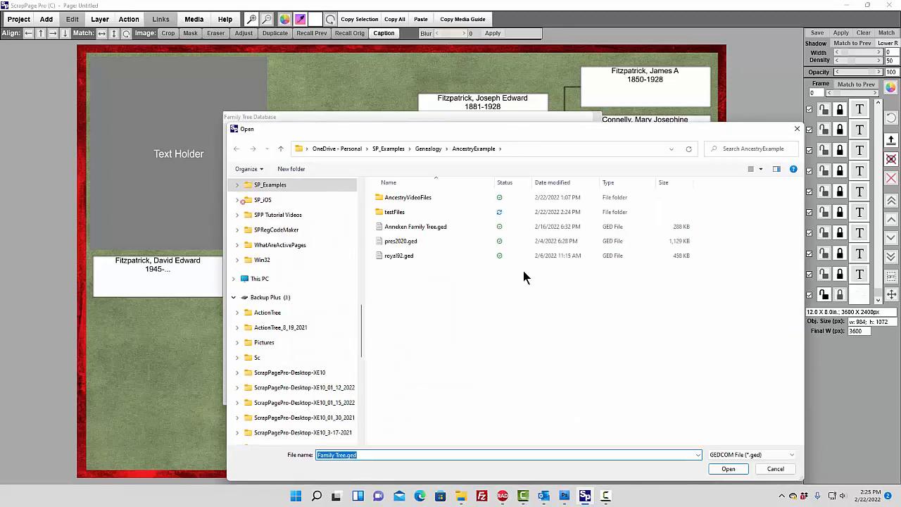
{"action": "left_click", "coordinate": [383, 253]}
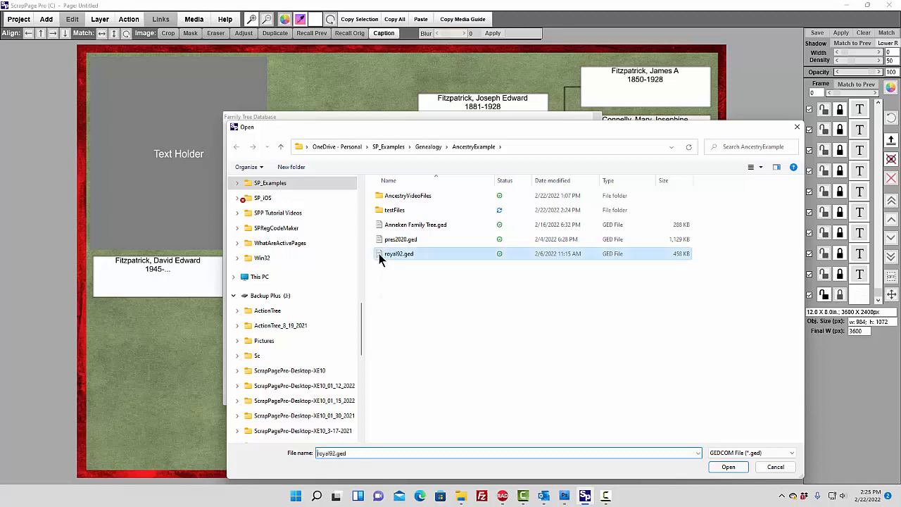
{"action": "left_click", "coordinate": [728, 467]}
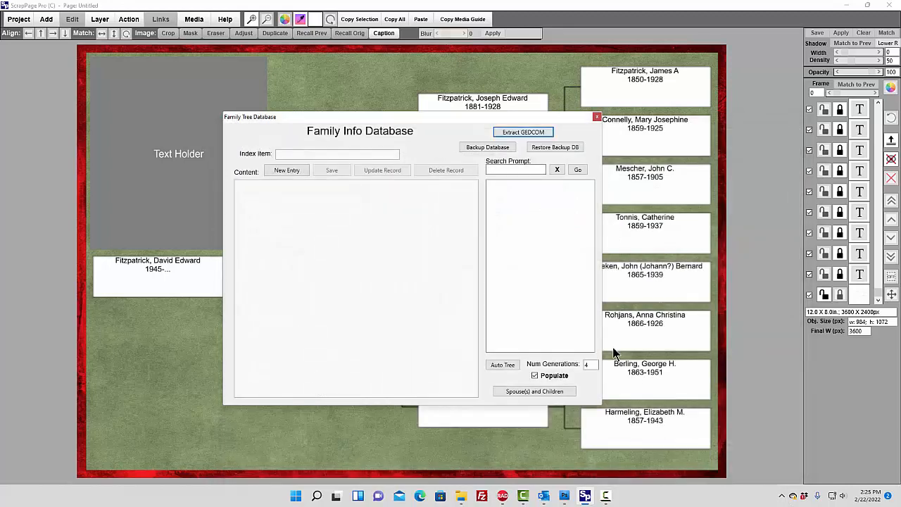
- Search the family database for "win" and look through the list of matching people
{"action": "left_click", "coordinate": [506, 169]}
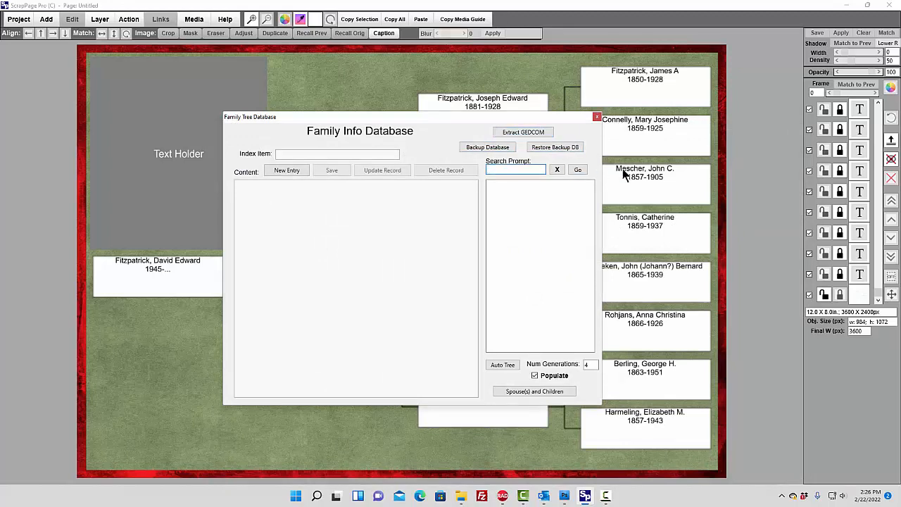
{"action": "type", "text": "win"}
{"action": "left_click", "coordinate": [577, 171]}
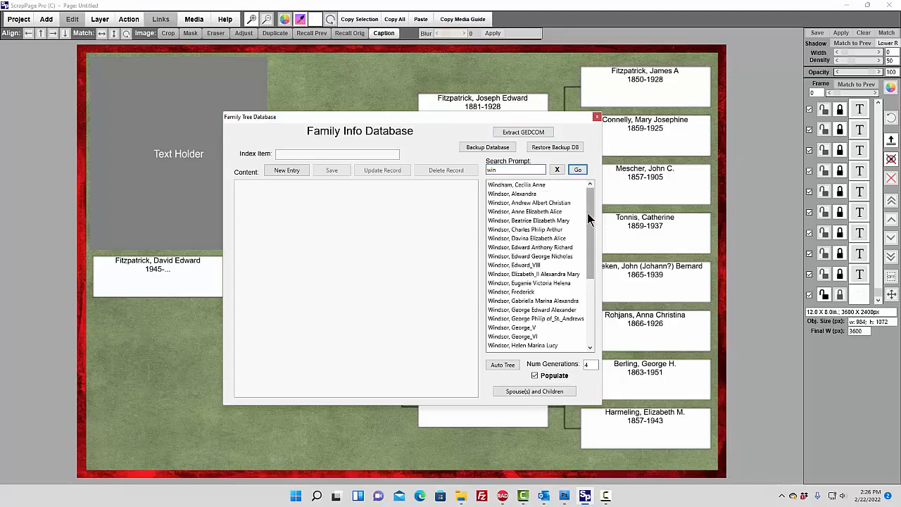
{"action": "left_click_drag", "start_coordinate": [591, 222], "coordinate": [581, 191]}
- Generate a populated five-generation ancestor tree for Windsor, Charles Philip Arthur with Auto Tree
{"action": "left_click", "coordinate": [531, 230]}
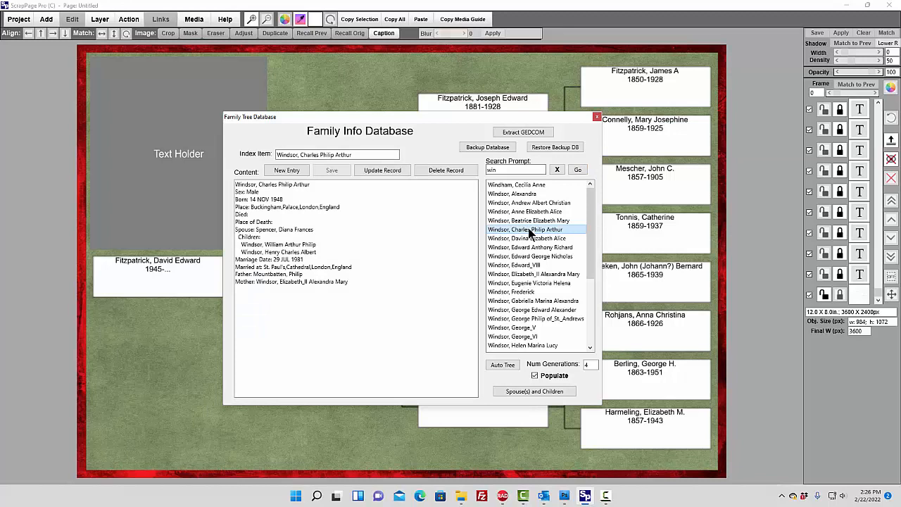
{"action": "double_click", "coordinate": [594, 364]}
{"action": "left_click", "coordinate": [504, 365]}
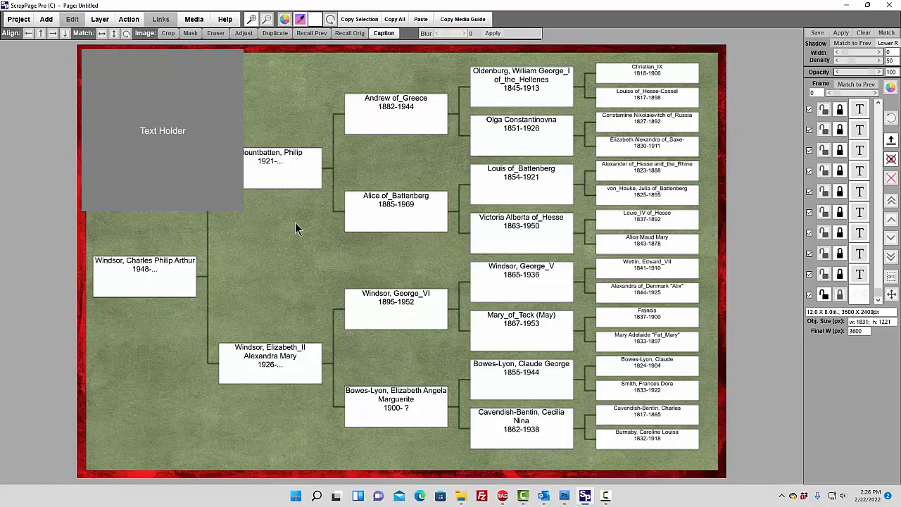
- Resize the Text Holder to about 989 × 1087 px and place it in the page's upper-left corner, above the Windsor, Charles Philip Arthur box
{"action": "left_click", "coordinate": [209, 171]}
{"action": "left_click_drag", "start_coordinate": [244, 211], "coordinate": [229, 252]}
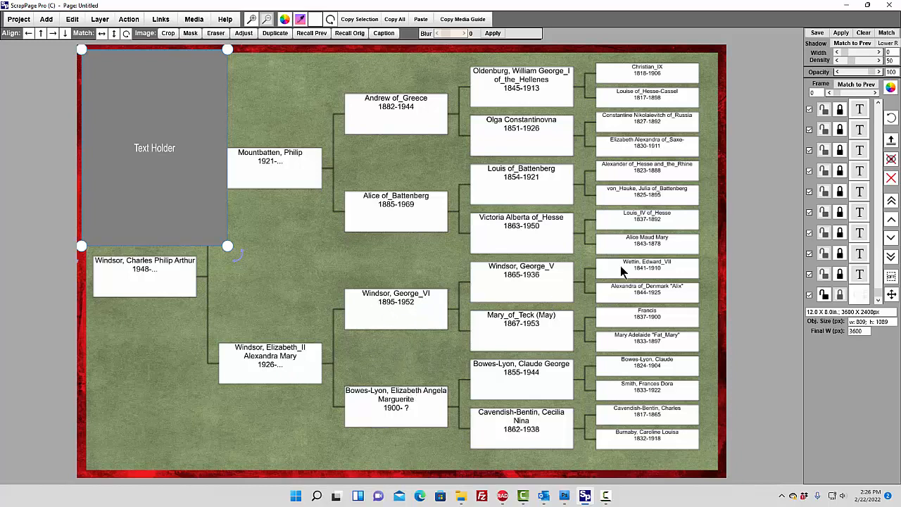
{"action": "left_click_drag", "start_coordinate": [228, 246], "coordinate": [233, 244]}
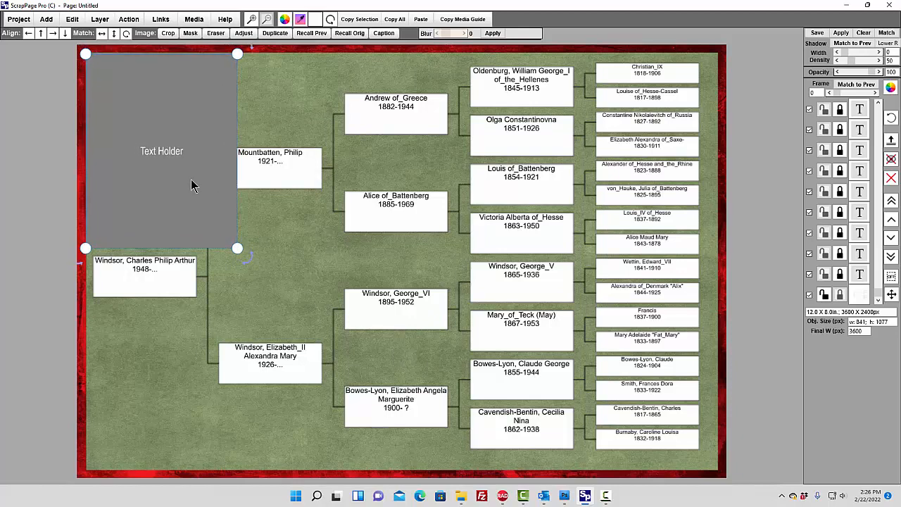
{"action": "left_click_drag", "start_coordinate": [192, 184], "coordinate": [392, 225]}
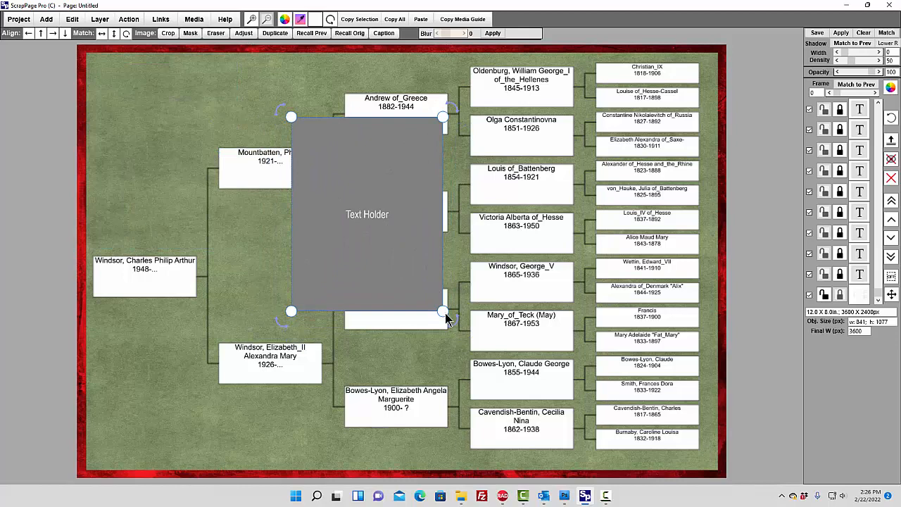
{"action": "left_click_drag", "start_coordinate": [446, 322], "coordinate": [477, 337]}
{"action": "left_click_drag", "start_coordinate": [409, 267], "coordinate": [209, 206]}
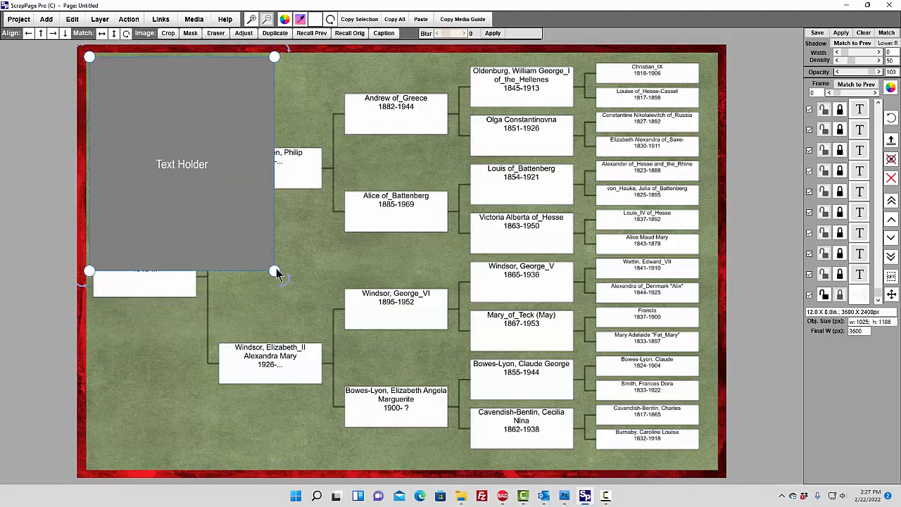
{"action": "left_click_drag", "start_coordinate": [277, 275], "coordinate": [267, 253]}
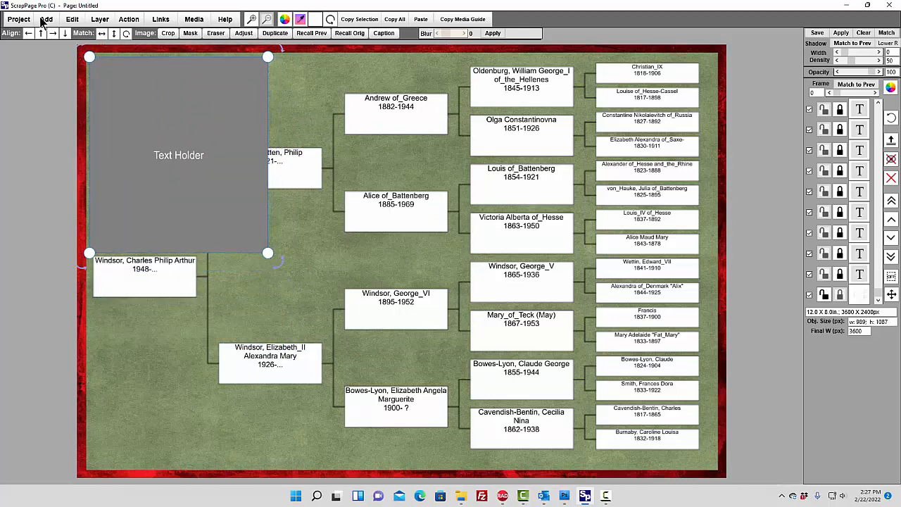
- Add the title "Prince Charles" in auto-sized Edwardian Script ITC, in a text box about 1238 × 242 px at the page's lower left
{"action": "left_click", "coordinate": [74, 20]}
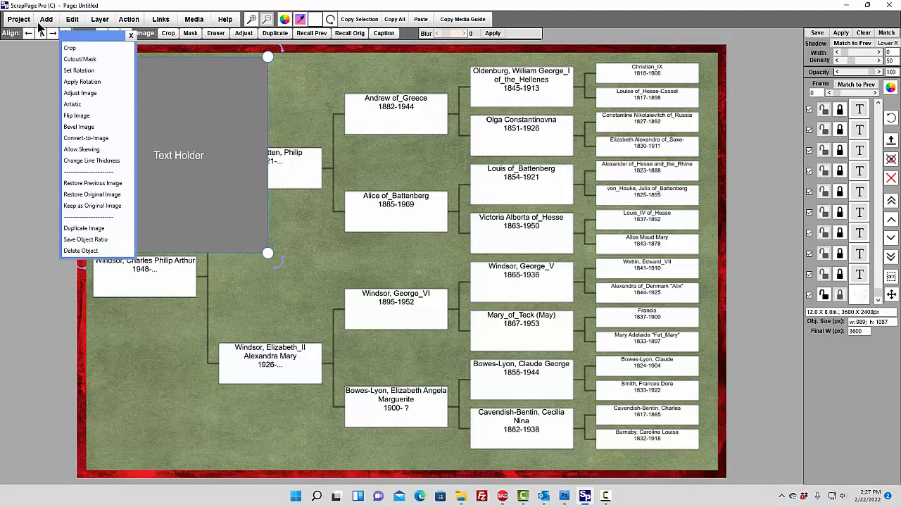
{"action": "left_click", "coordinate": [45, 20]}
{"action": "left_click", "coordinate": [58, 76]}
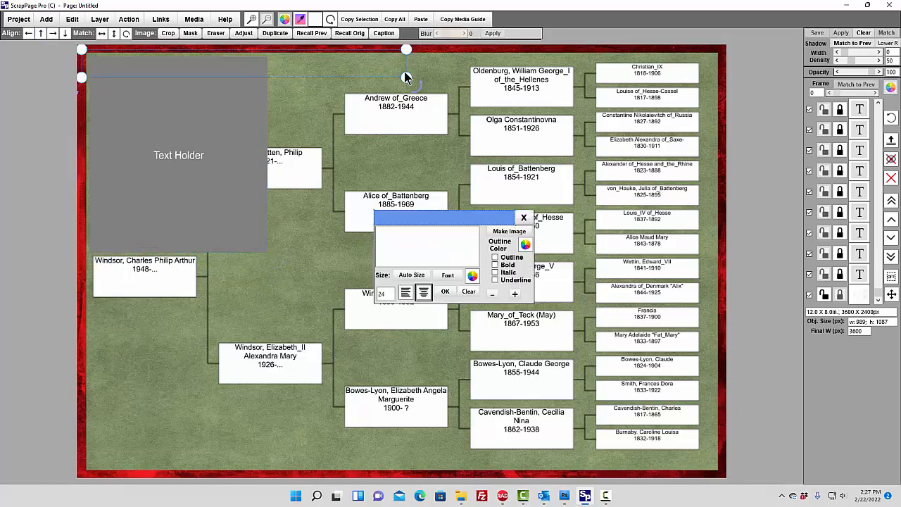
{"action": "left_click_drag", "start_coordinate": [406, 77], "coordinate": [277, 413]}
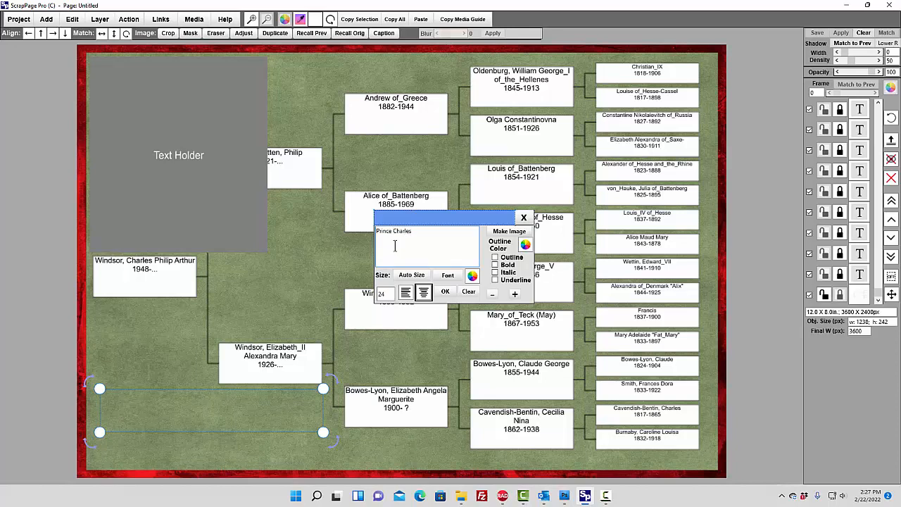
{"action": "left_click", "coordinate": [449, 275]}
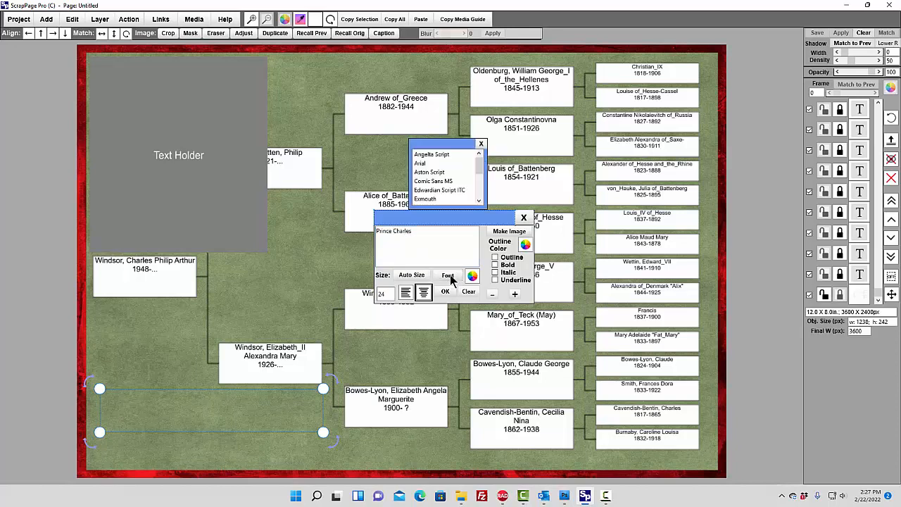
{"action": "left_click", "coordinate": [443, 190]}
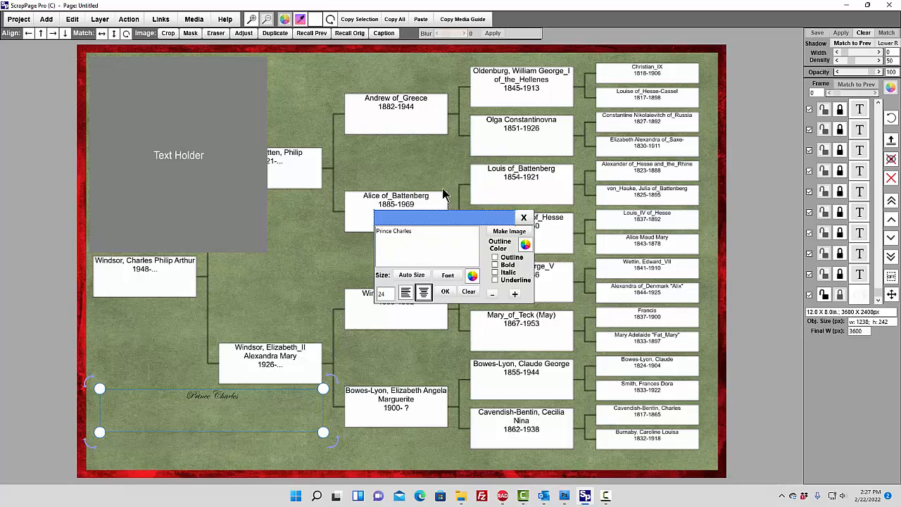
{"action": "left_click", "coordinate": [416, 277]}
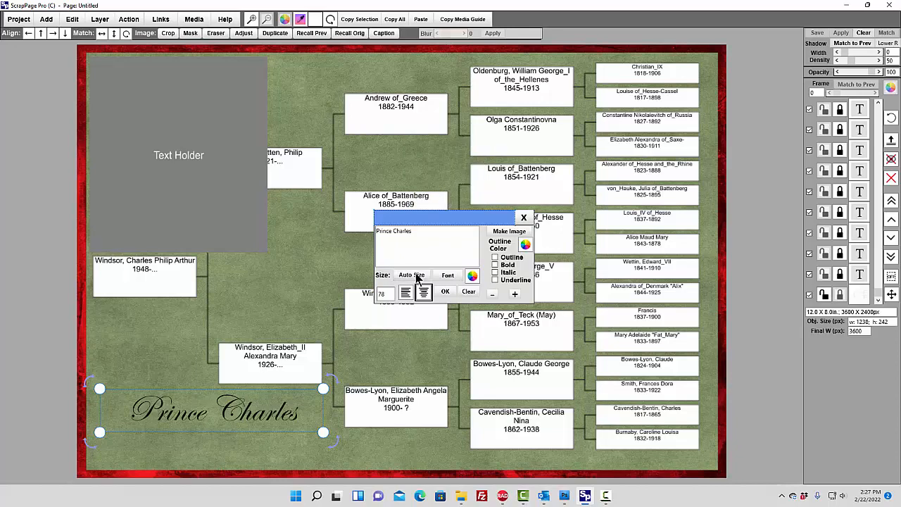
{"action": "left_click_drag", "start_coordinate": [246, 410], "coordinate": [243, 411]}
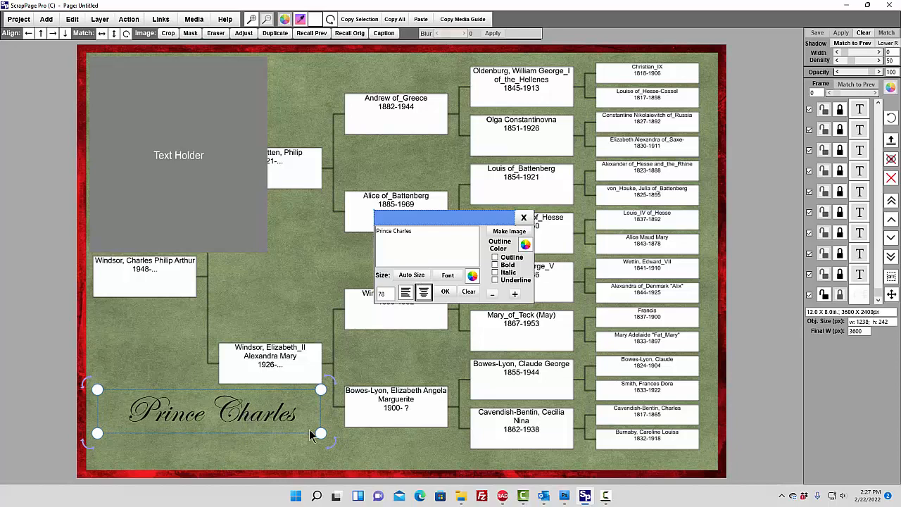
- Enlarge the Prince Charles title to size 85, nudge it slightly left, and colour it dark red
{"action": "left_click", "coordinate": [515, 294]}
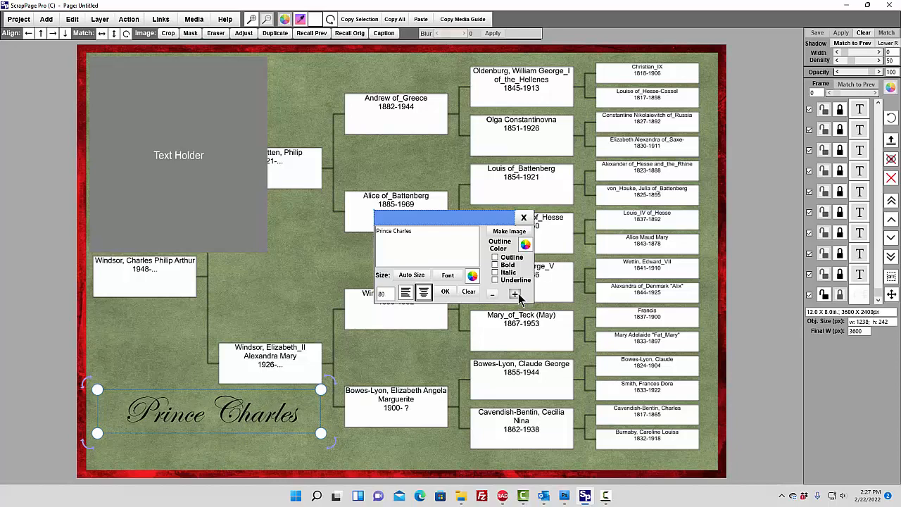
{"action": "left_click", "coordinate": [516, 294]}
{"action": "left_click", "coordinate": [516, 294]}
{"action": "left_click", "coordinate": [516, 294]}
{"action": "left_click", "coordinate": [516, 294]}
{"action": "left_click", "coordinate": [517, 295]}
{"action": "left_click_drag", "start_coordinate": [267, 422], "coordinate": [263, 422]}
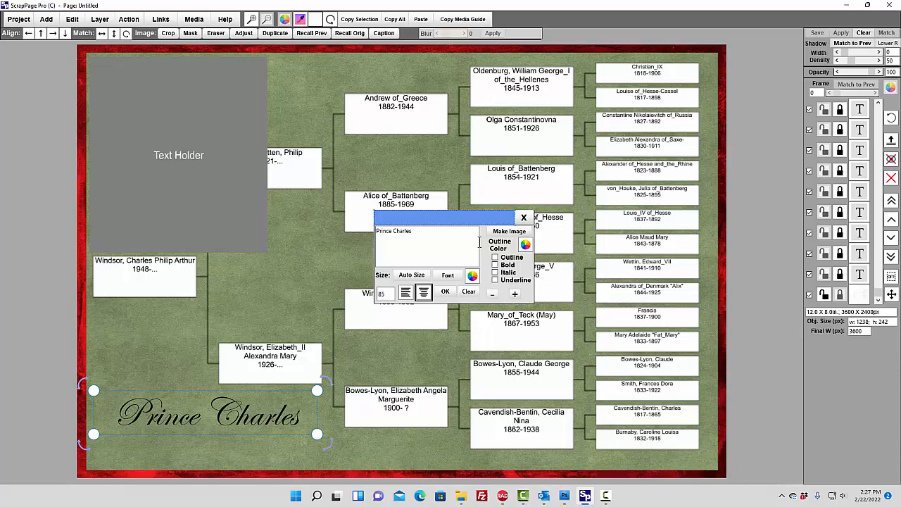
{"action": "left_click", "coordinate": [472, 275]}
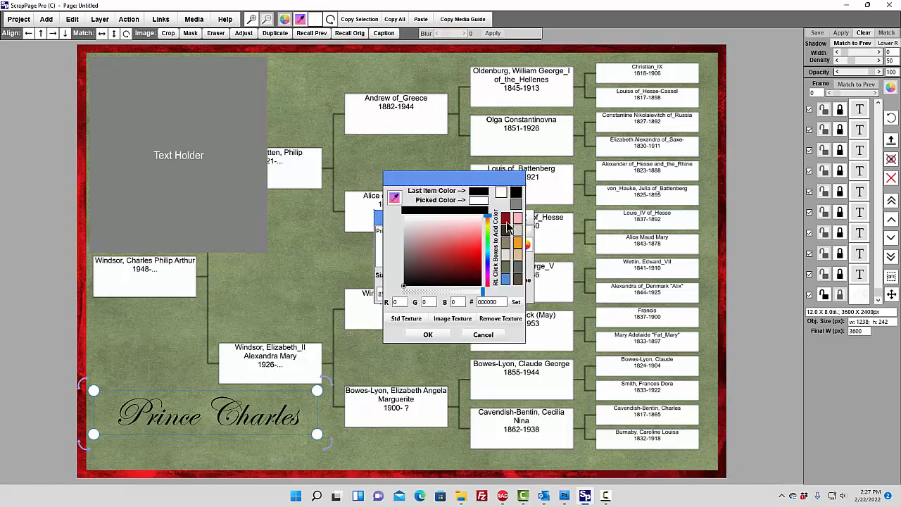
{"action": "left_click", "coordinate": [507, 224]}
{"action": "left_click", "coordinate": [428, 334]}
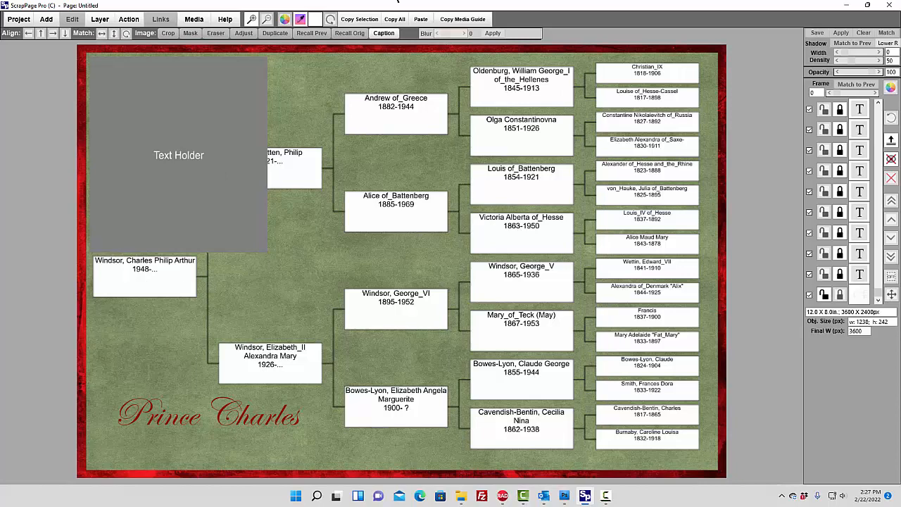
{"action": "left_click", "coordinate": [195, 20]}
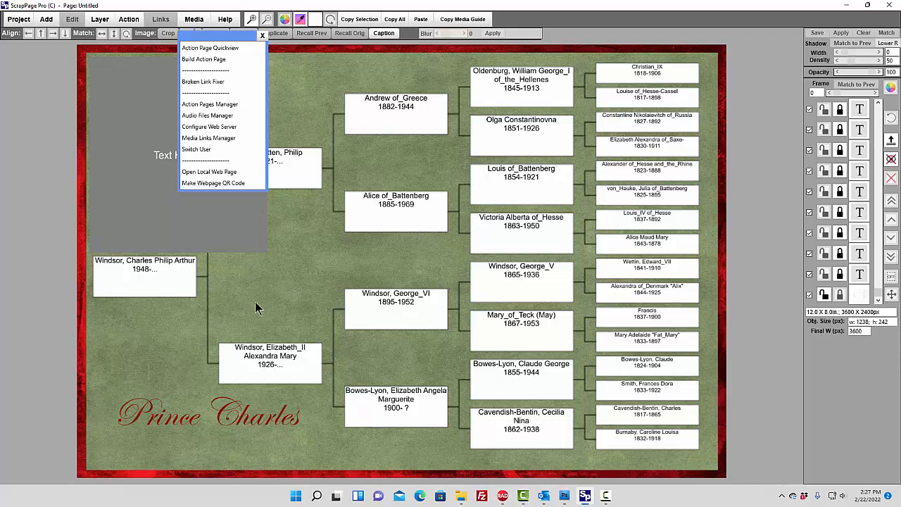
{"action": "left_click", "coordinate": [158, 316]}
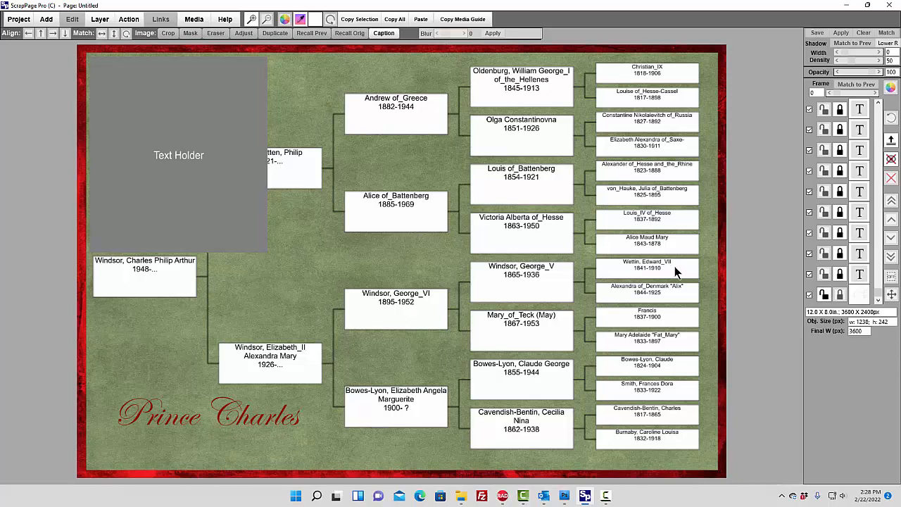
- Add the RoundPointer.png button, scale it to about 110 × 112 px, and place it at the right end of the Wettin, Edward_VII box
{"action": "left_click", "coordinate": [47, 21]}
{"action": "left_click", "coordinate": [57, 104]}
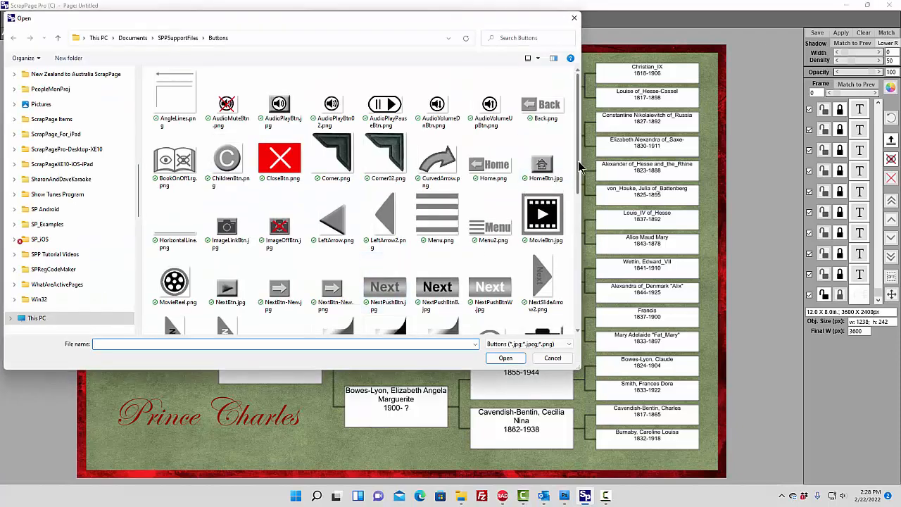
{"action": "scroll", "coordinate": [562, 307], "scroll_direction": "down", "scroll_amount": 3}
{"action": "scroll", "coordinate": [561, 308], "scroll_direction": "down", "scroll_amount": 1}
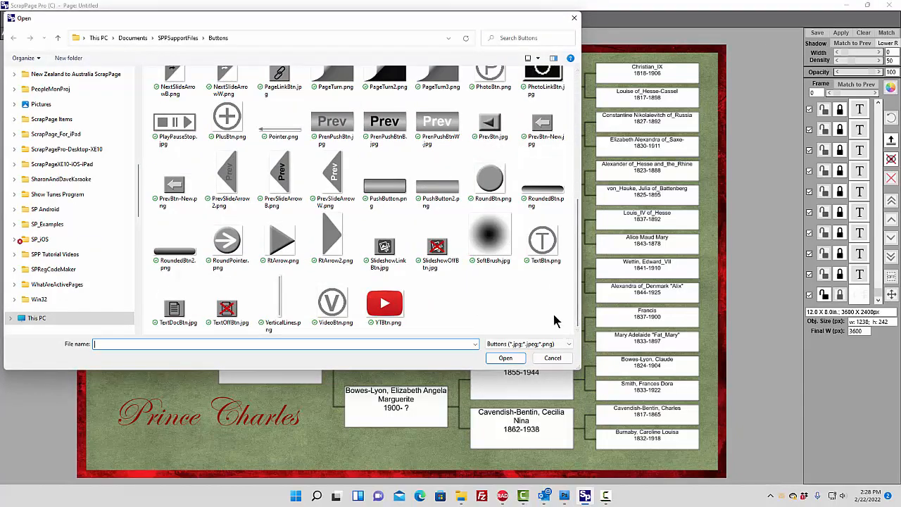
{"action": "left_click", "coordinate": [227, 243]}
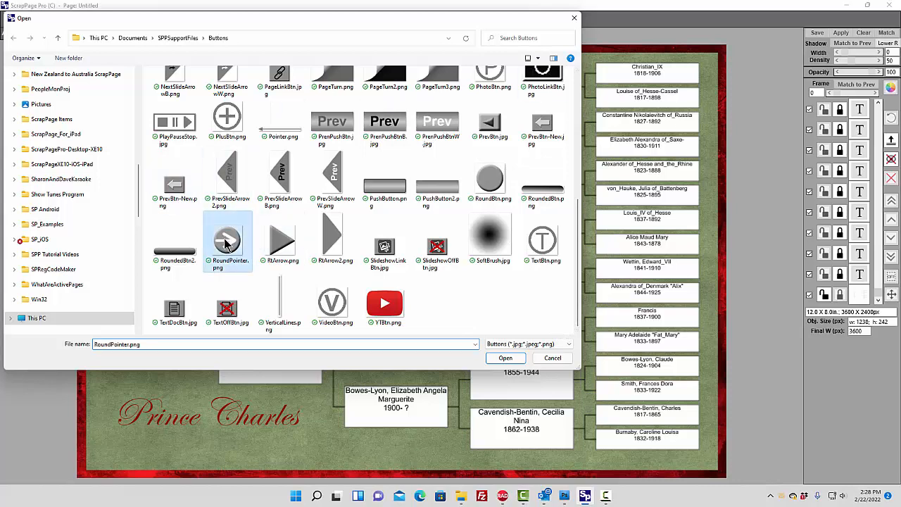
{"action": "left_click", "coordinate": [508, 358]}
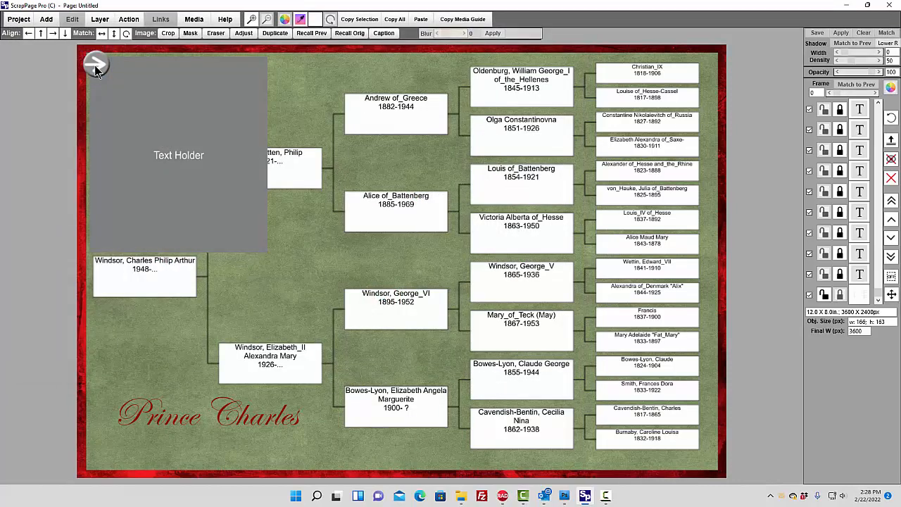
{"action": "left_click_drag", "start_coordinate": [111, 78], "coordinate": [708, 274]}
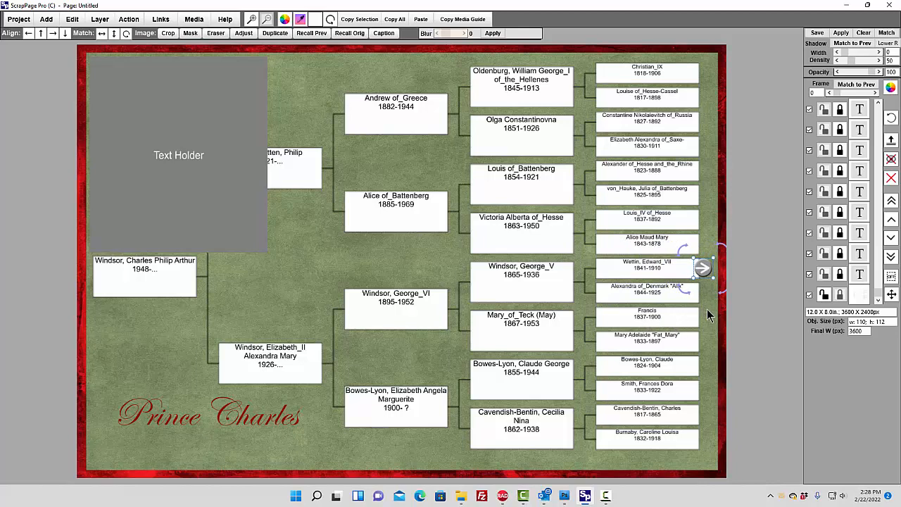
- Give the round arrow button a page link to the page named Edward_VII
{"action": "left_click", "coordinate": [160, 19]}
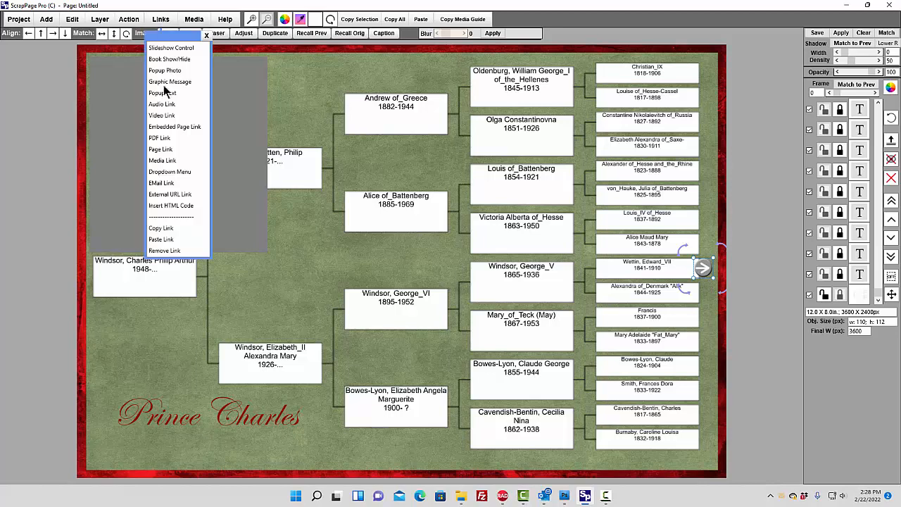
{"action": "left_click", "coordinate": [160, 149]}
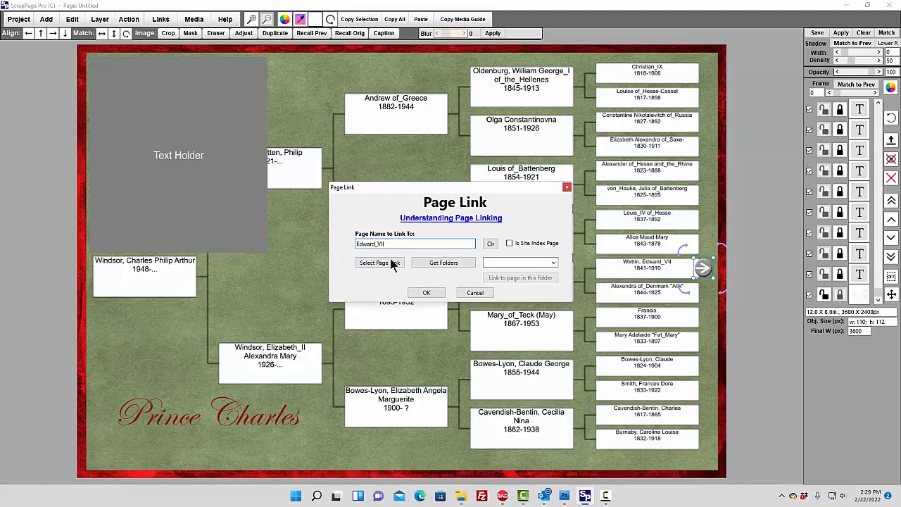
{"action": "left_click", "coordinate": [426, 294]}
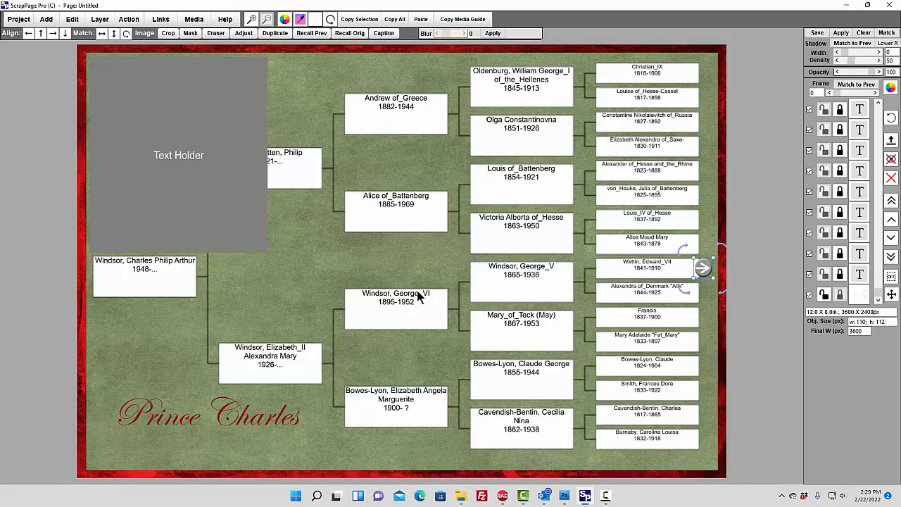
- Build the Action Page for local viewing and save it as Prince_Charles in the AncestryExample folder
{"action": "left_click", "coordinate": [194, 22]}
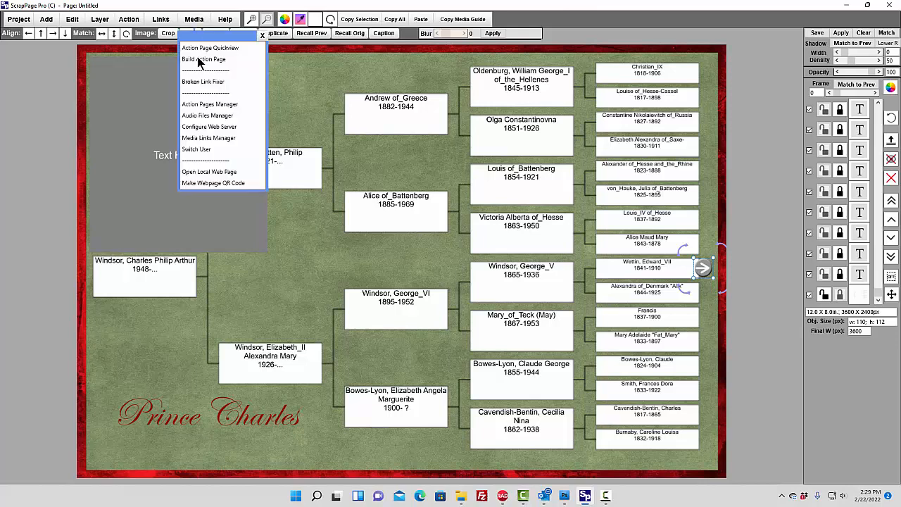
{"action": "left_click", "coordinate": [199, 59]}
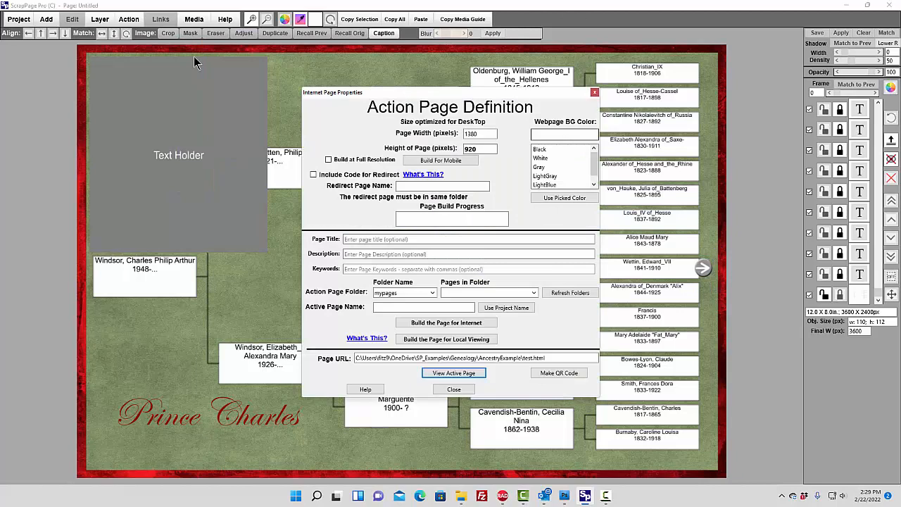
{"action": "left_click", "coordinate": [439, 339]}
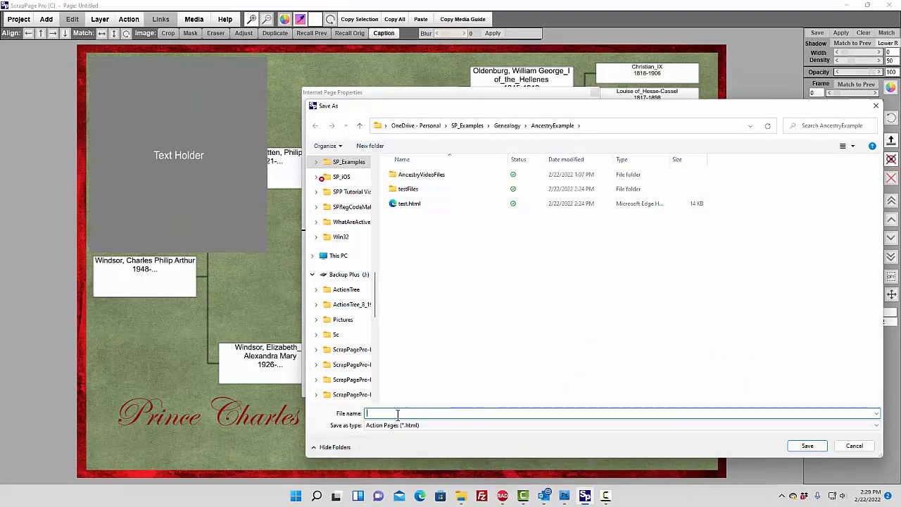
{"action": "type", "text": "P"}
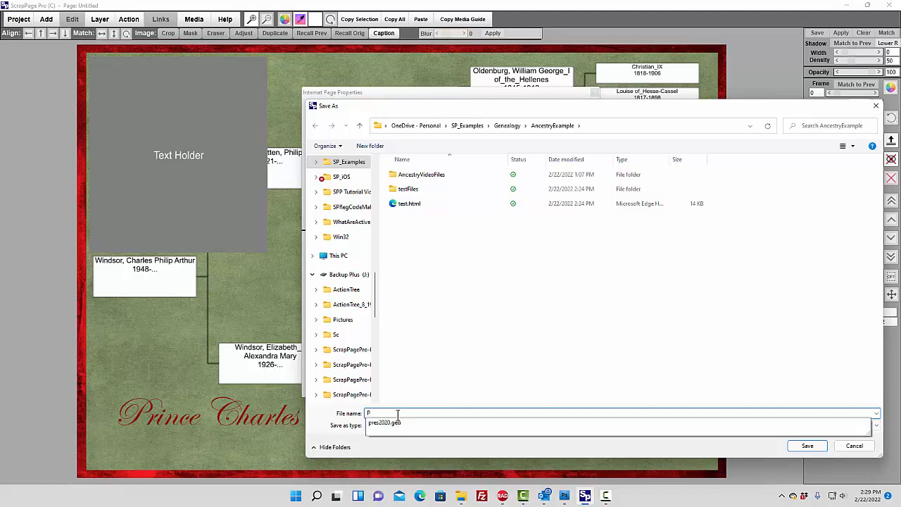
{"action": "type", "text": "rince_"}
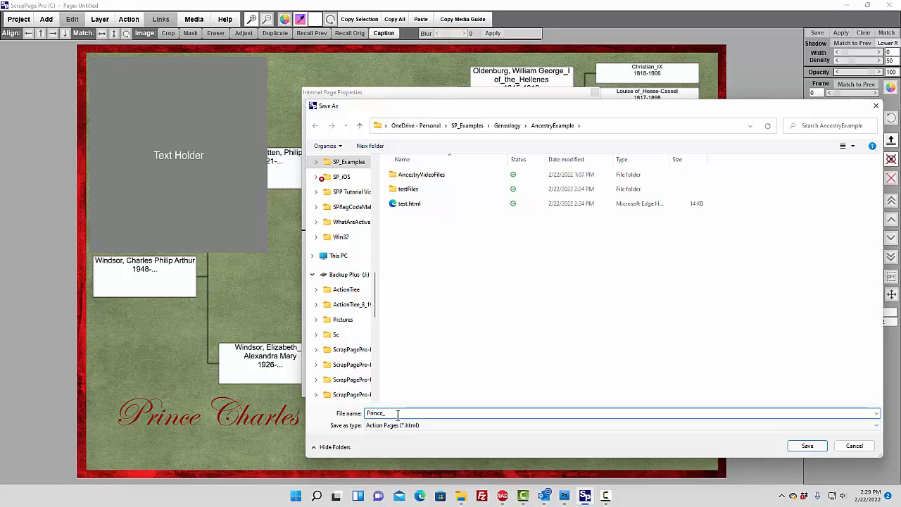
{"action": "type", "text": "Charles"}
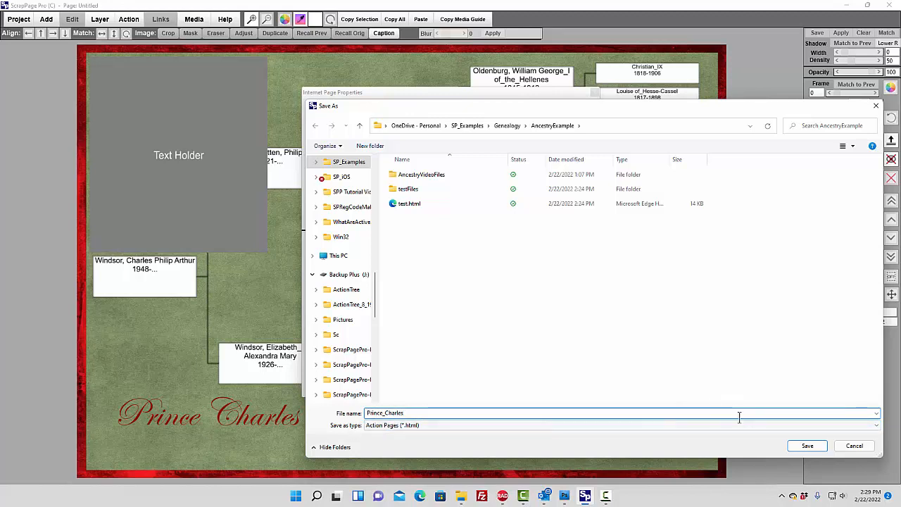
{"action": "left_click", "coordinate": [808, 445]}
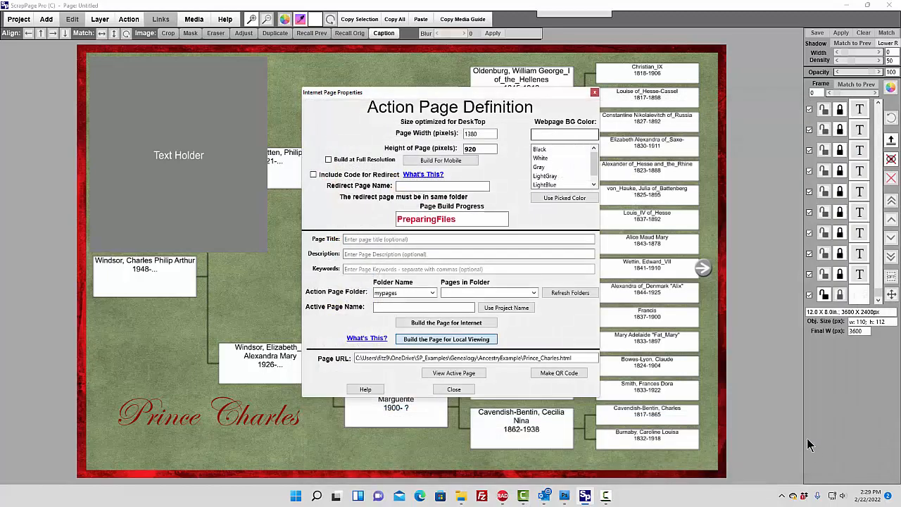
- View the built Prince_Charles page in the browser and display the details of Wettin, Edward_VII
{"action": "left_click", "coordinate": [449, 374]}
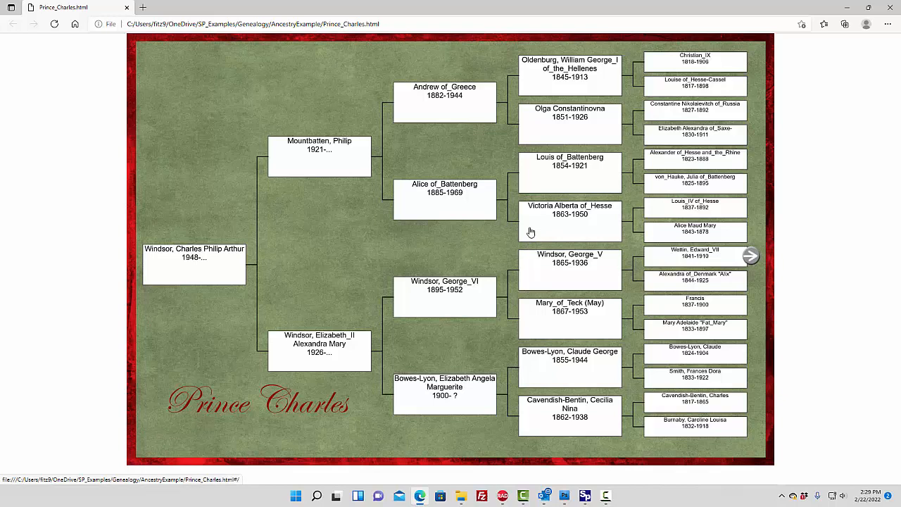
{"action": "left_click", "coordinate": [688, 252]}
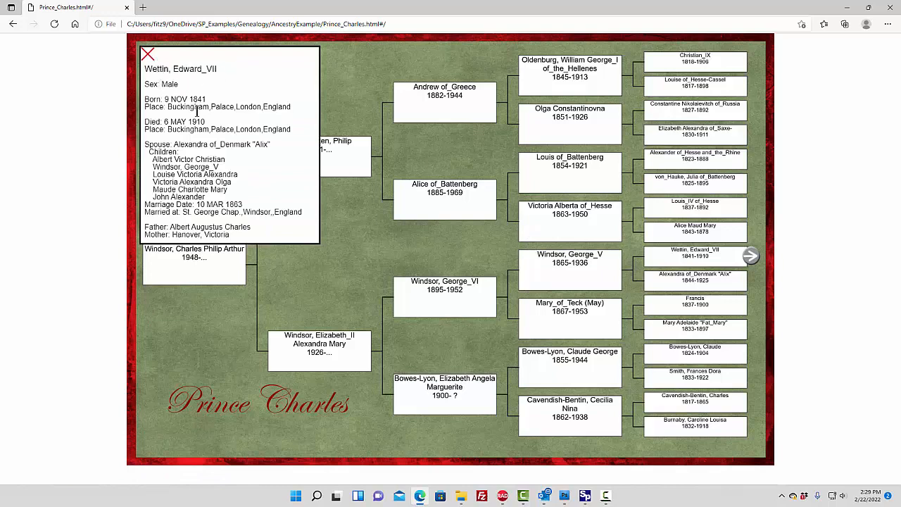
- Display and close the details of Wettin, Edward_VII, Windsor, Charles Philip Arthur and Windsor, Elizabeth_II Alexandra Mary on the built page
{"action": "left_click", "coordinate": [148, 54]}
{"action": "left_click", "coordinate": [684, 251]}
{"action": "left_click", "coordinate": [148, 55]}
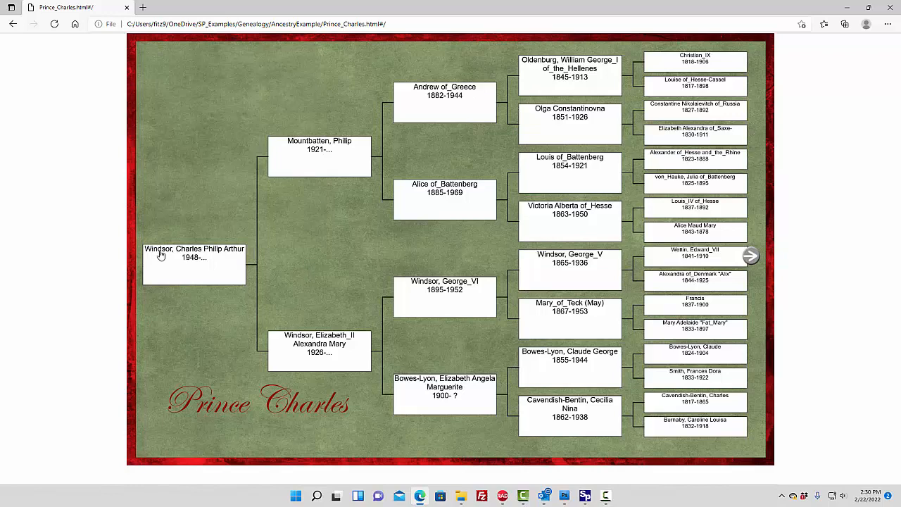
{"action": "left_click", "coordinate": [208, 261]}
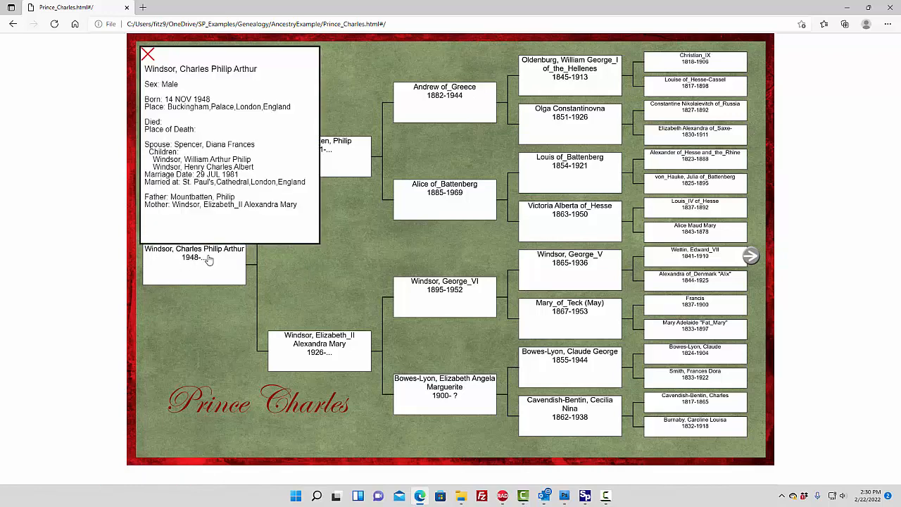
{"action": "left_click", "coordinate": [150, 55]}
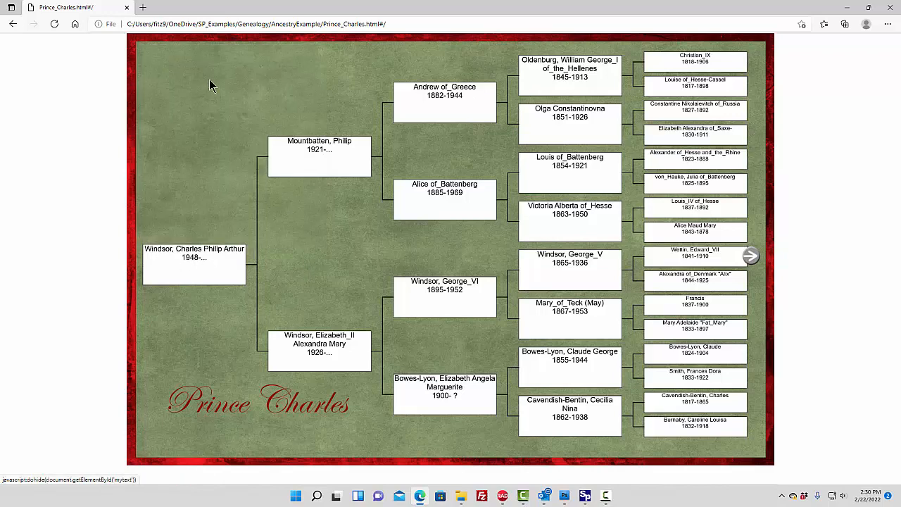
{"action": "left_click", "coordinate": [327, 343]}
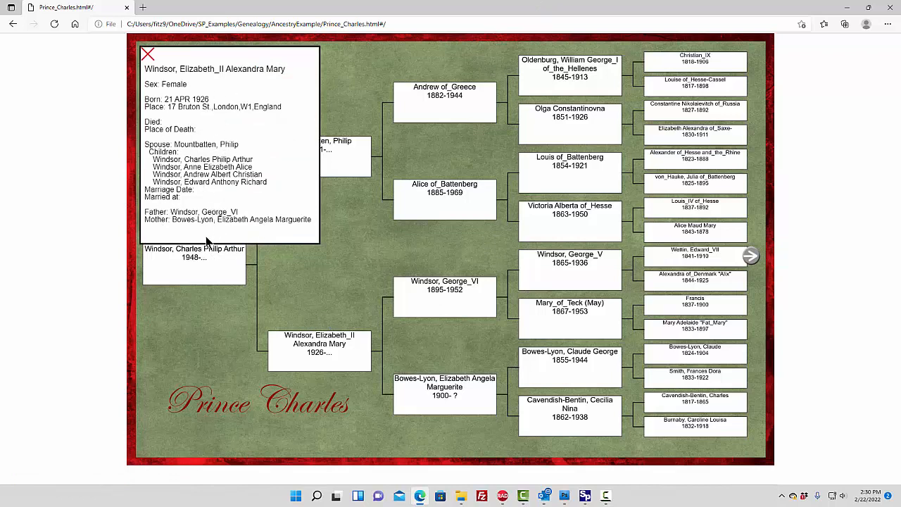
{"action": "left_click", "coordinate": [149, 56]}
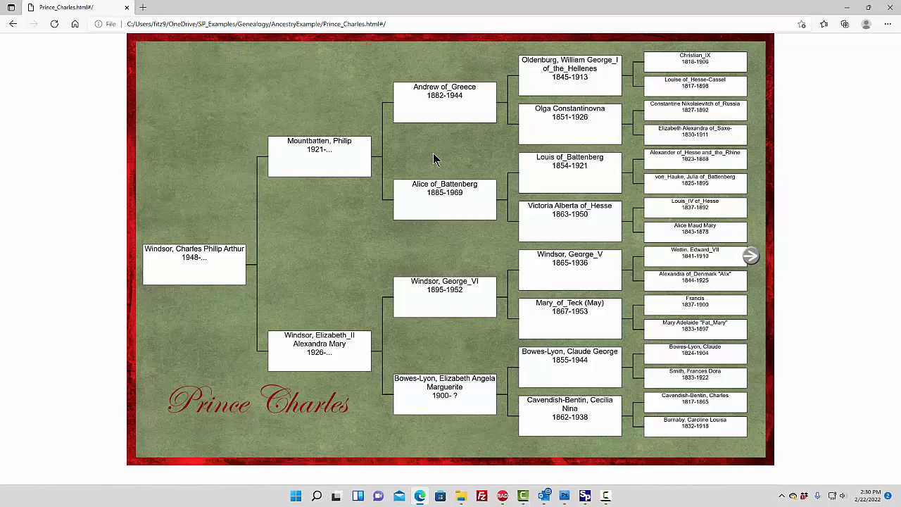
- Back in ScrapPage Pro, search the family database for "wett" and generate a populated 5-generation auto tree for Wettin, Edward_VII
{"action": "left_click", "coordinate": [585, 497]}
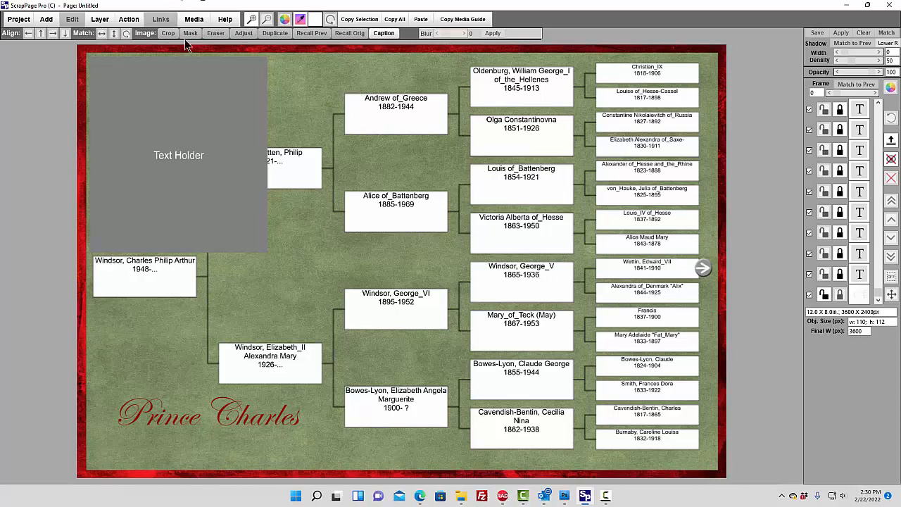
{"action": "left_click", "coordinate": [135, 20]}
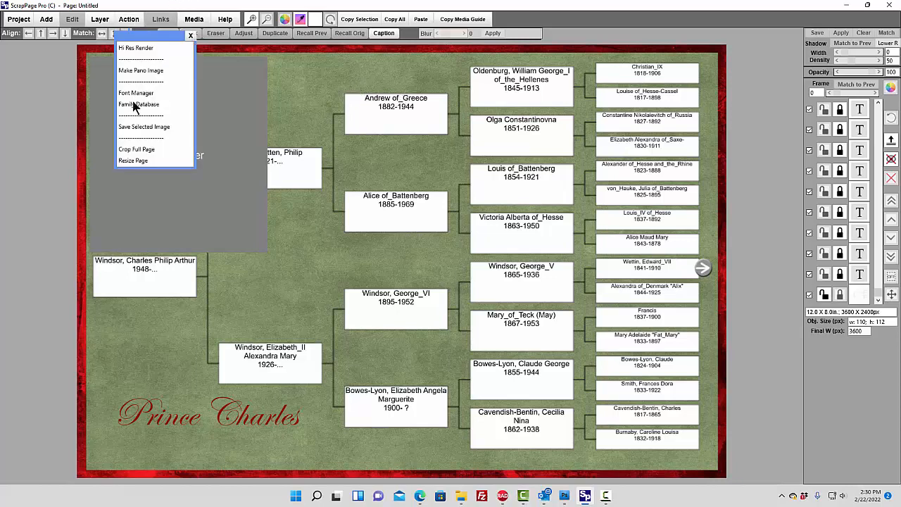
{"action": "left_click", "coordinate": [138, 105]}
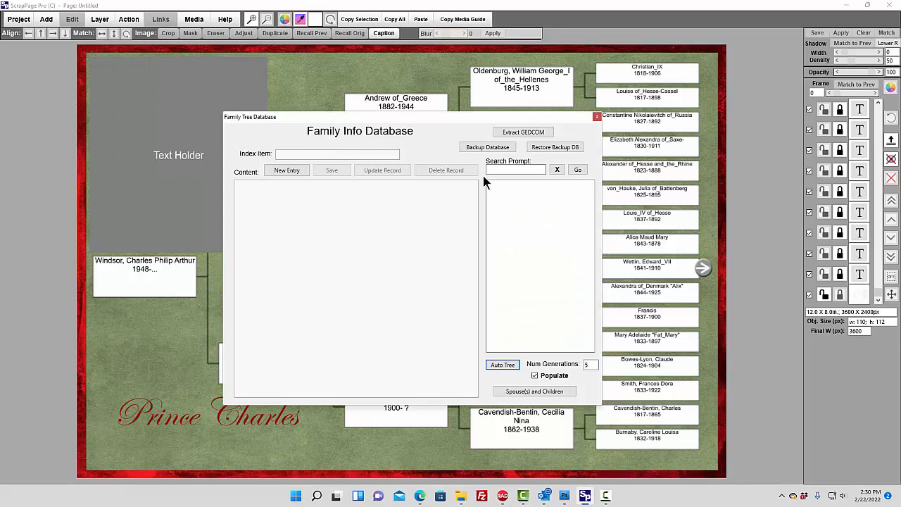
{"action": "left_click", "coordinate": [510, 169]}
{"action": "type", "text": "wett"}
{"action": "left_click", "coordinate": [574, 169]}
{"action": "left_click", "coordinate": [508, 185]}
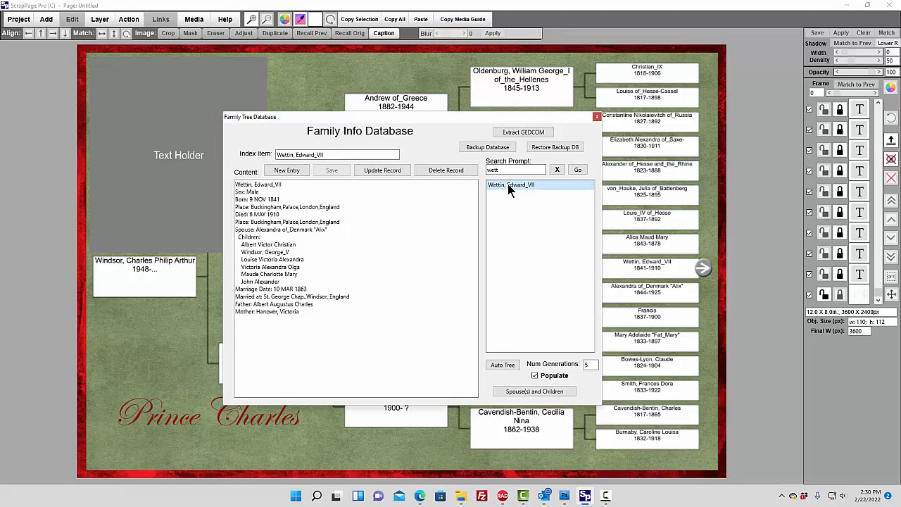
{"action": "left_click", "coordinate": [501, 366]}
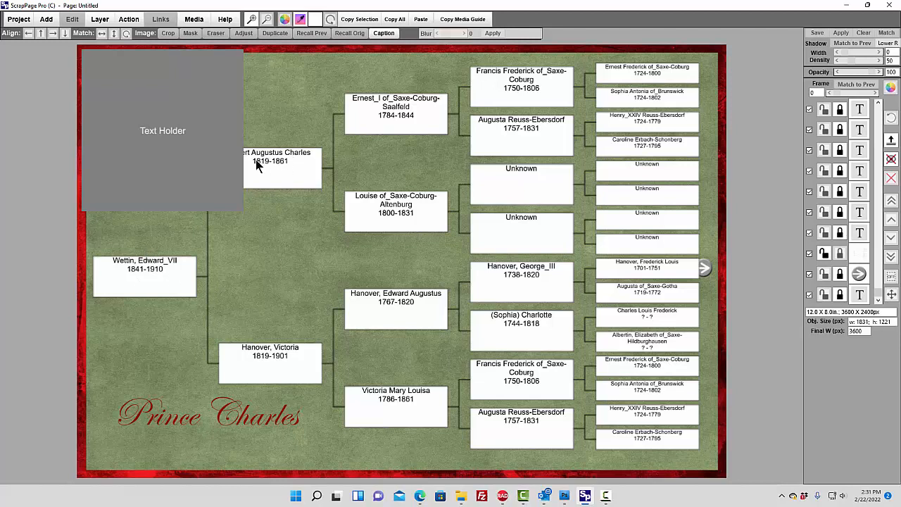
- Enlarge the Text Holder to about 916 × 1113 px so it reaches just above the Wettin, Edward_VII box
{"action": "left_click", "coordinate": [238, 99]}
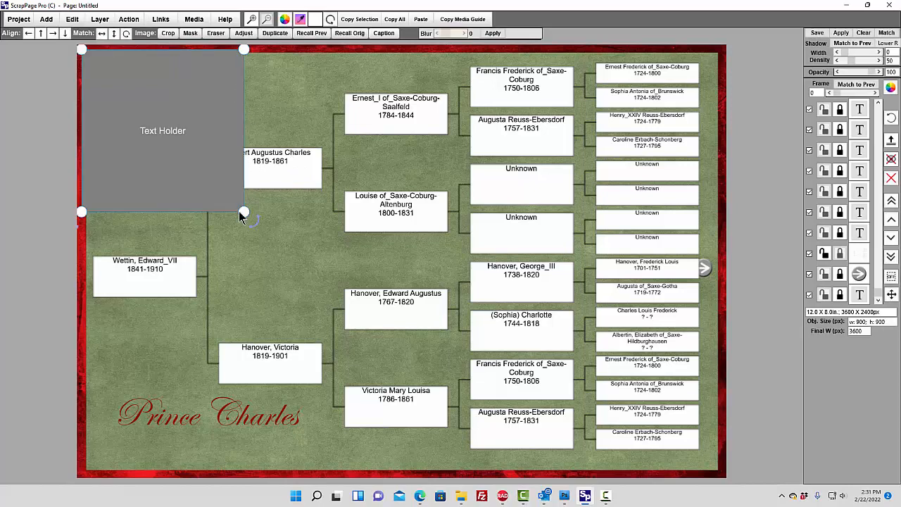
{"action": "left_click_drag", "start_coordinate": [242, 211], "coordinate": [247, 250]}
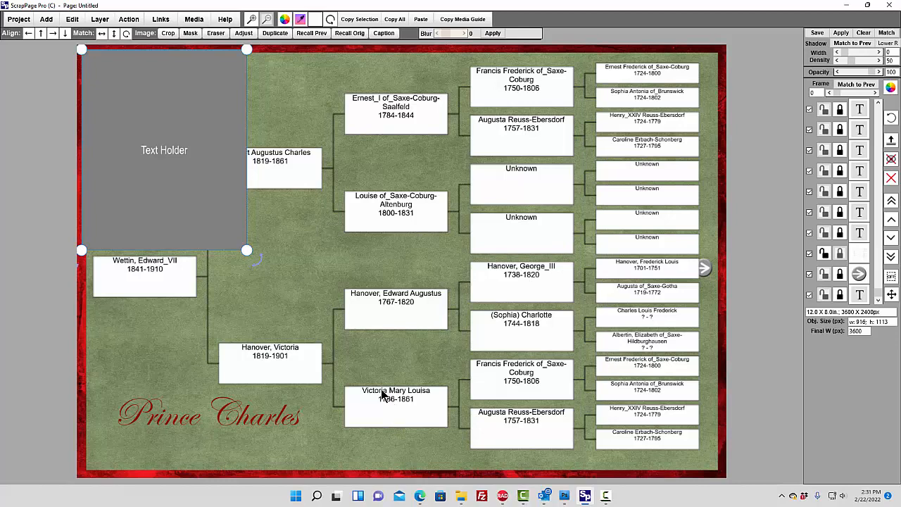
- Replace the Prince Charles title text with "Edward VII"
{"action": "double_click", "coordinate": [224, 421]}
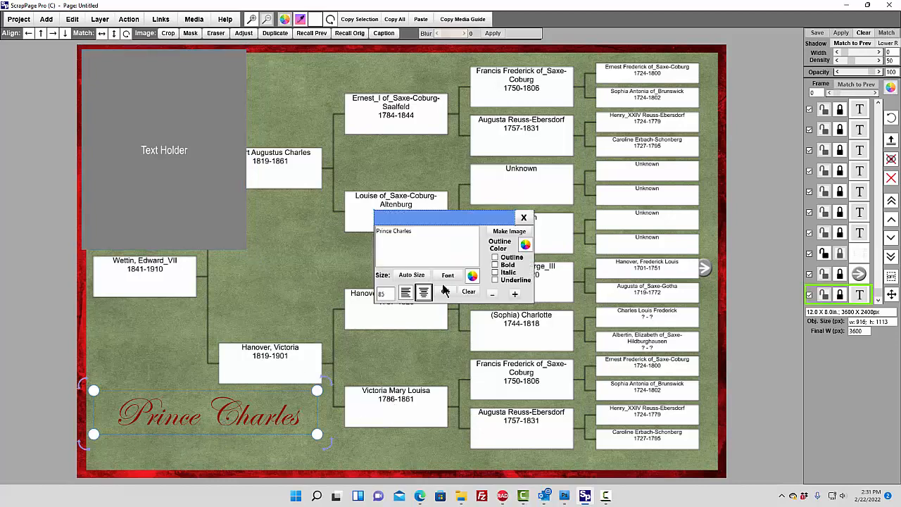
{"action": "left_click_drag", "start_coordinate": [423, 232], "coordinate": [346, 248]}
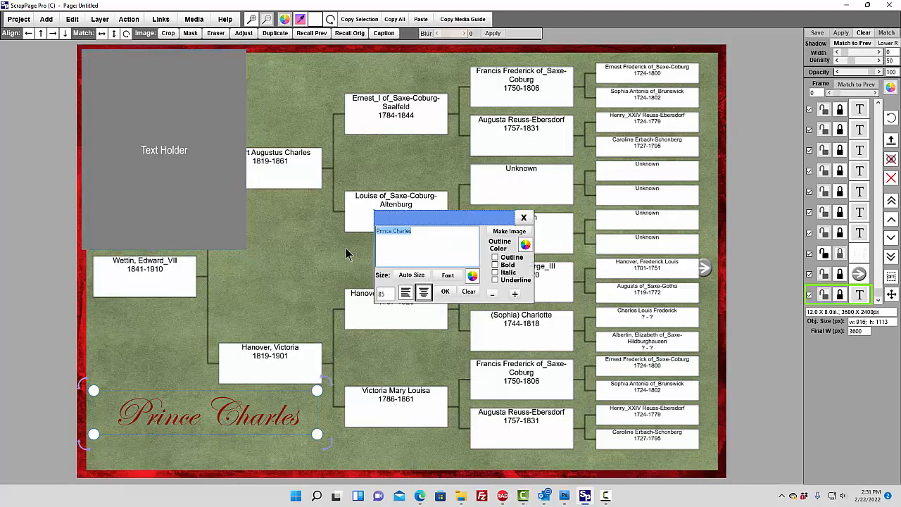
{"action": "type", "text": "Edward VII"}
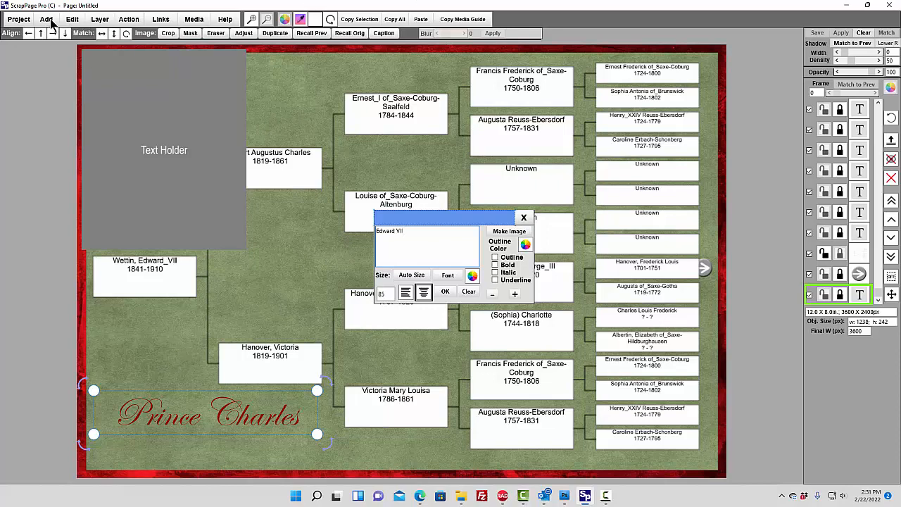
{"action": "left_click", "coordinate": [444, 292]}
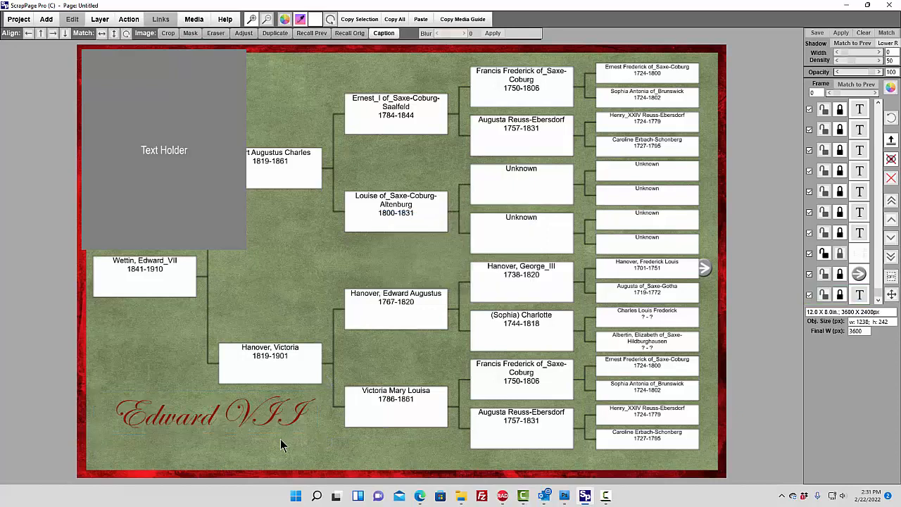
- Set the Edward VII title's font to Arial and move the title slightly up
{"action": "double_click", "coordinate": [255, 416]}
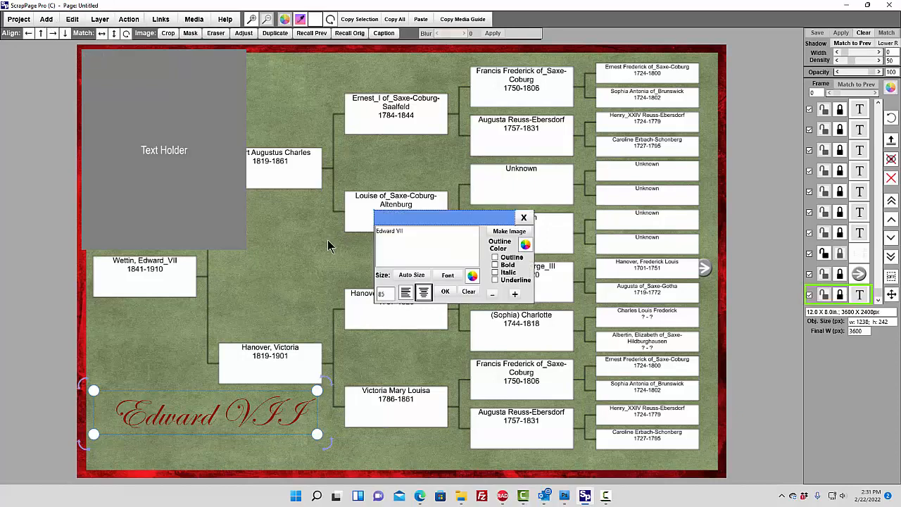
{"action": "left_click", "coordinate": [447, 275]}
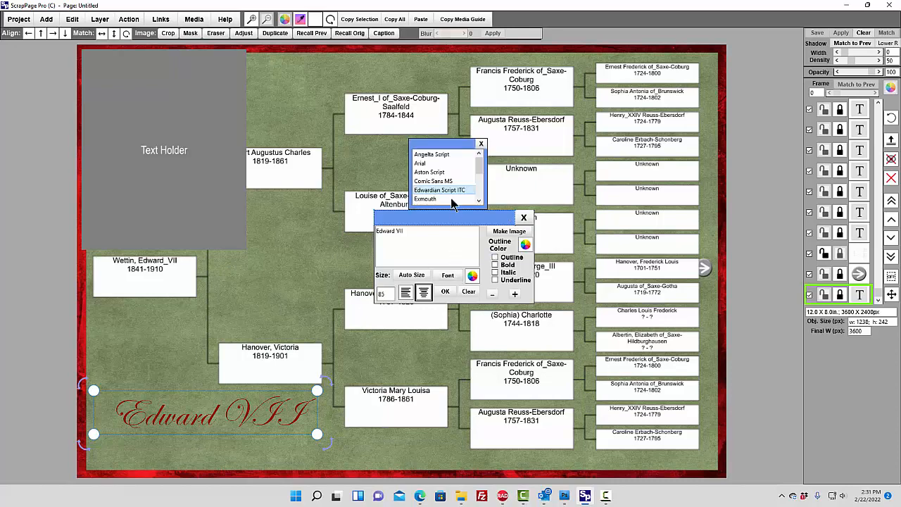
{"action": "left_click", "coordinate": [431, 163]}
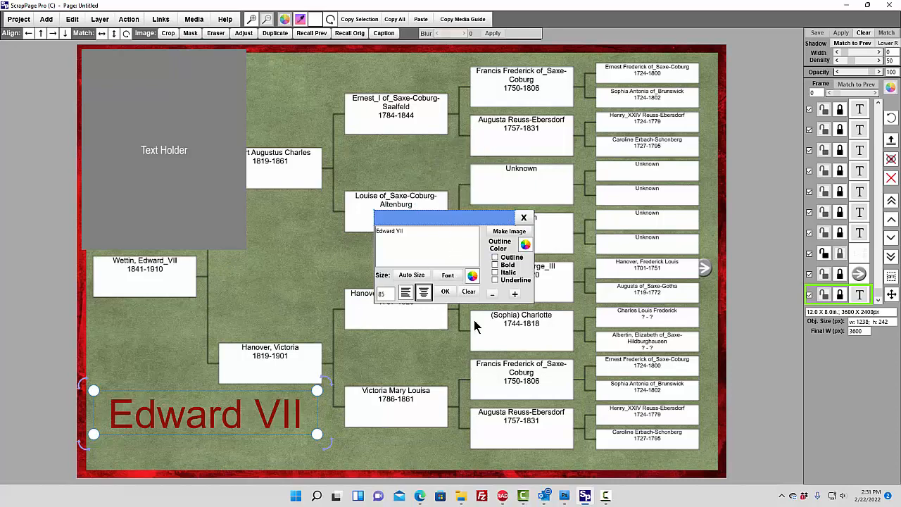
{"action": "left_click_drag", "start_coordinate": [254, 421], "coordinate": [252, 415]}
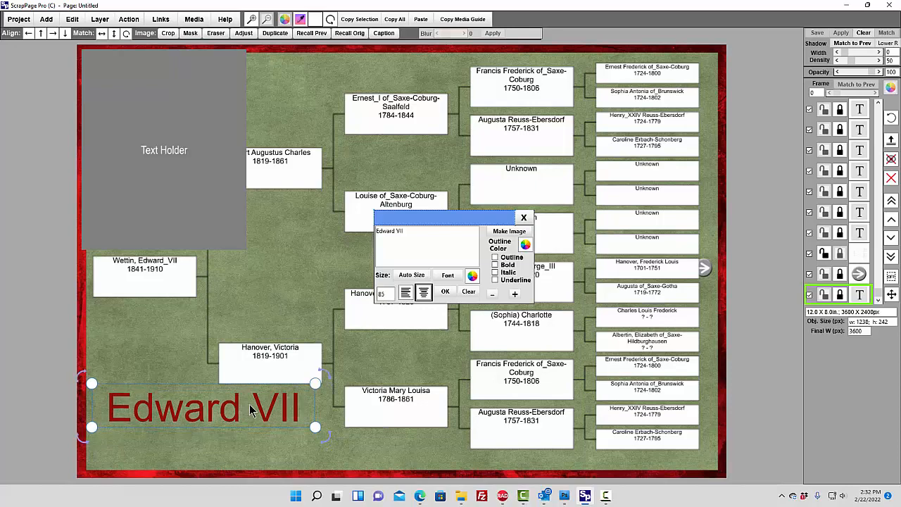
{"action": "left_click", "coordinate": [446, 293]}
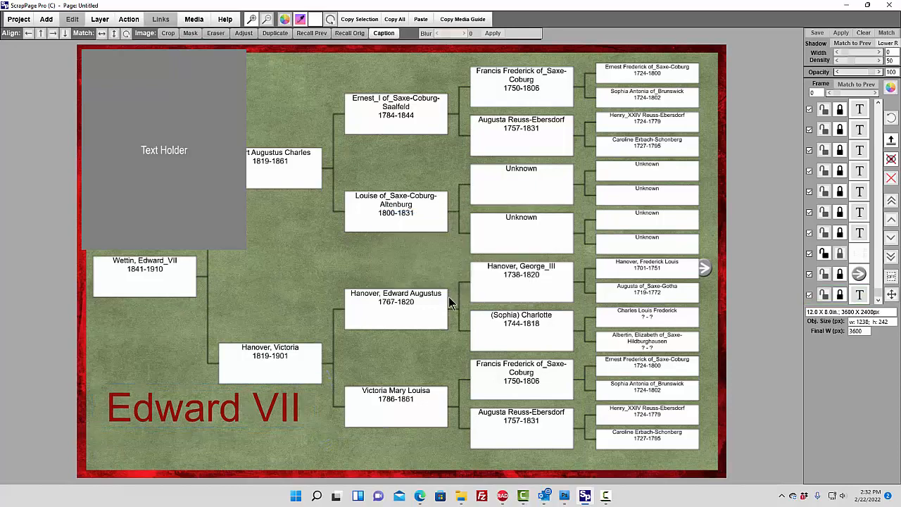
- Add the Home.png button, scale it to about 458 × 156 px, and place it below the Edward VII title
{"action": "left_click", "coordinate": [47, 21]}
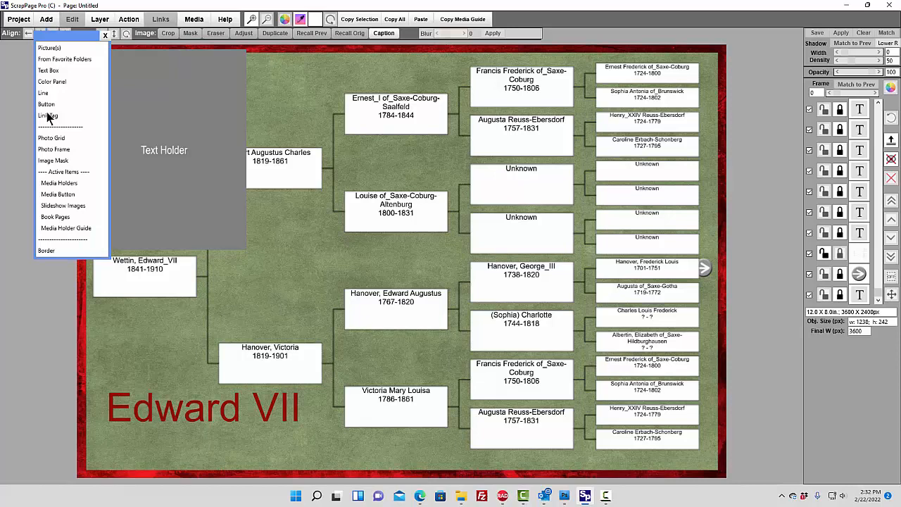
{"action": "left_click", "coordinate": [99, 104]}
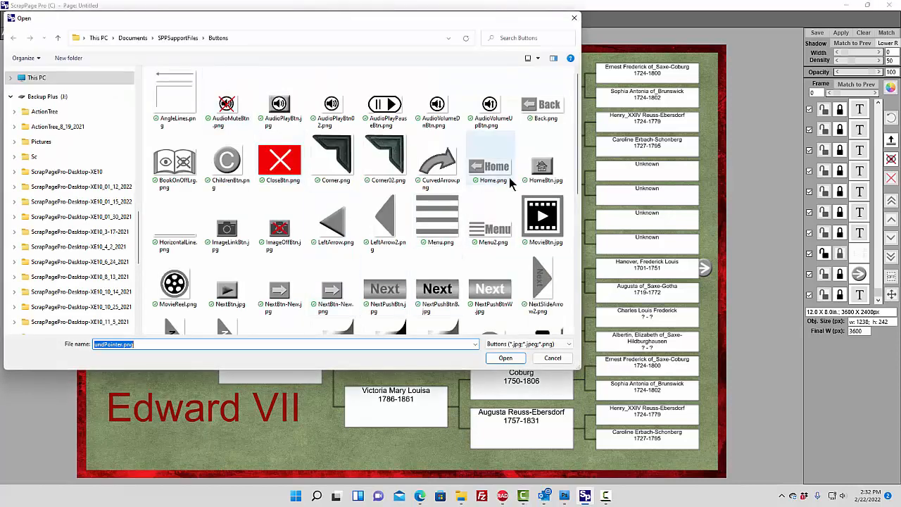
{"action": "left_click", "coordinate": [489, 169]}
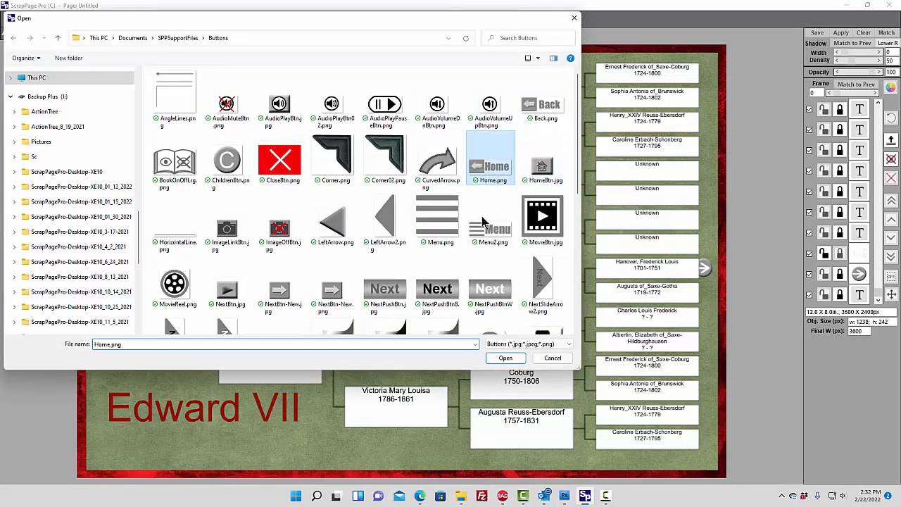
{"action": "left_click", "coordinate": [505, 358]}
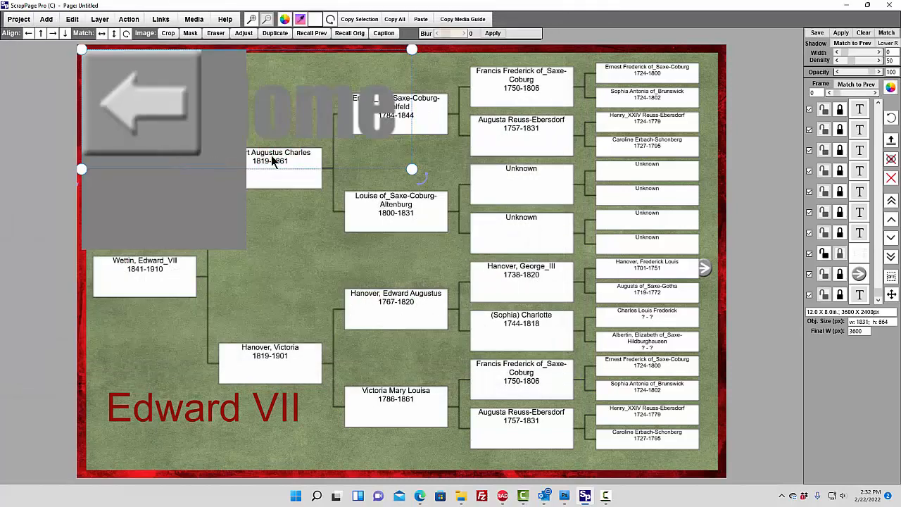
{"action": "left_click_drag", "start_coordinate": [412, 171], "coordinate": [132, 441]}
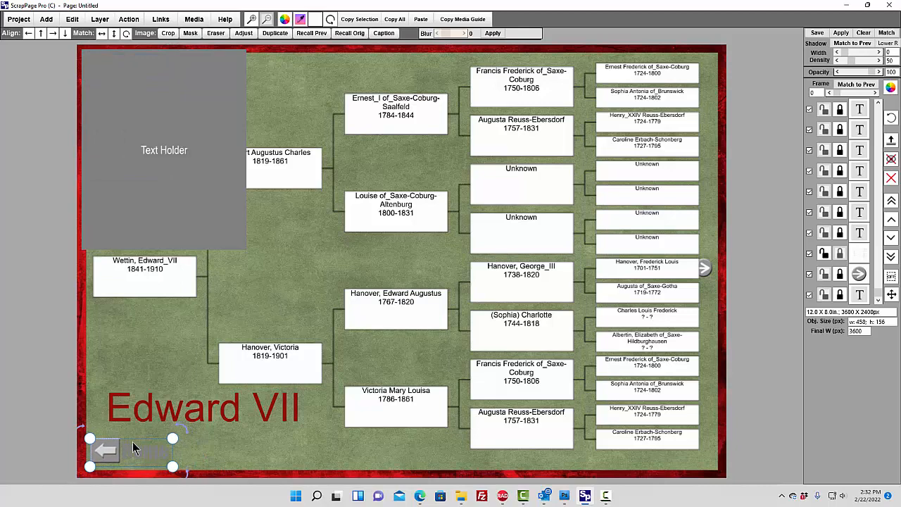
- Recolor the Home button with the last item color, dark red 8E0F0F, and nudge it slightly down
{"action": "left_click", "coordinate": [283, 21]}
{"action": "left_click", "coordinate": [480, 192]}
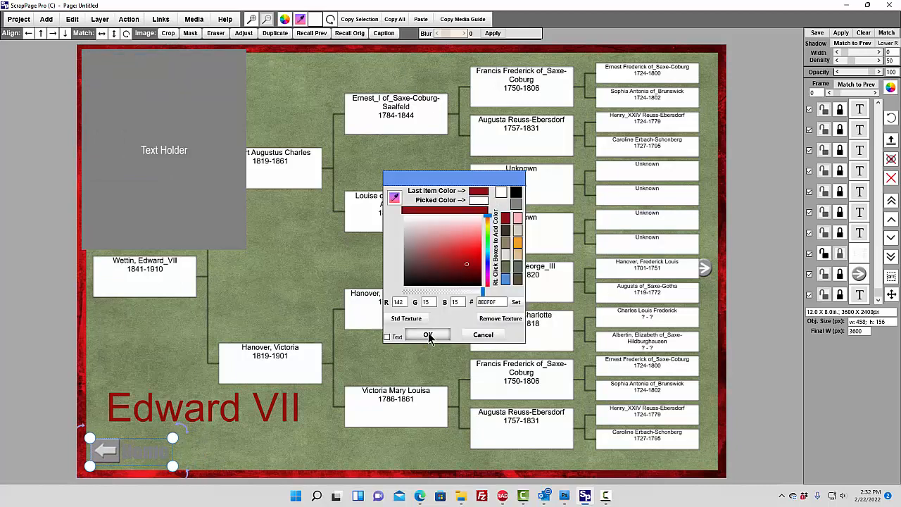
{"action": "left_click", "coordinate": [428, 334]}
{"action": "left_click", "coordinate": [124, 455]}
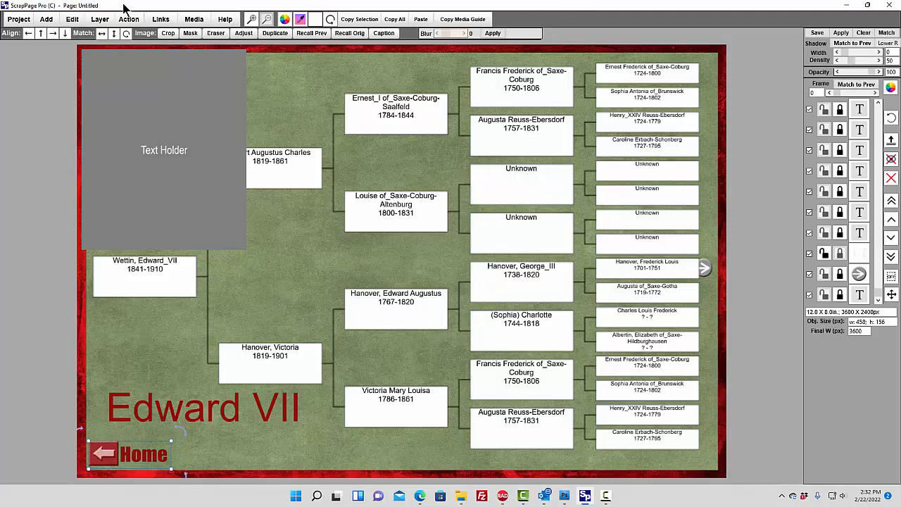
- Give the Home button a page link to the page named Prince_Charles
{"action": "left_click", "coordinate": [160, 19]}
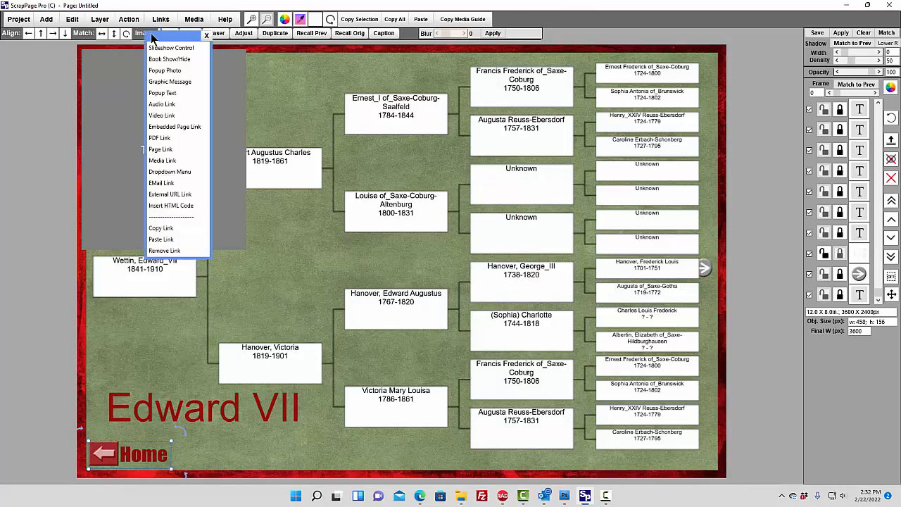
{"action": "left_click", "coordinate": [163, 149]}
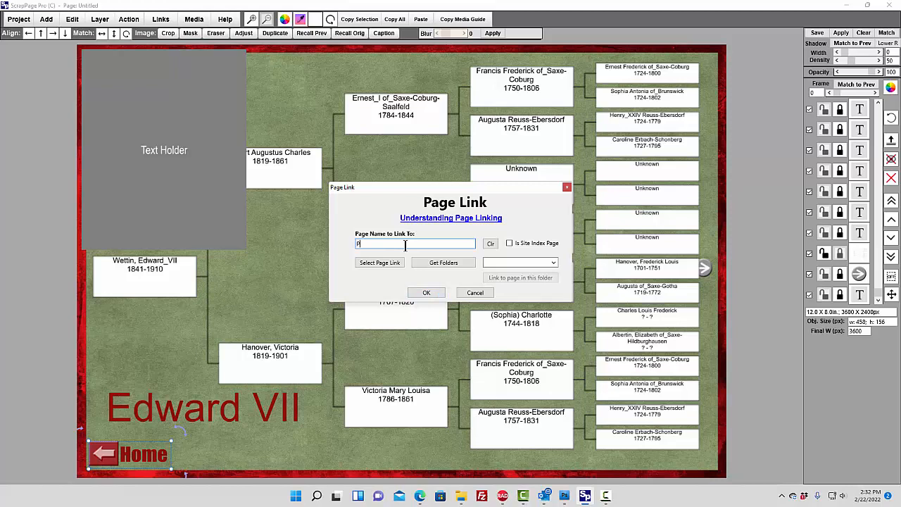
{"action": "type", "text": "Prince_Charles"}
{"action": "key", "text": "BackSpace"}
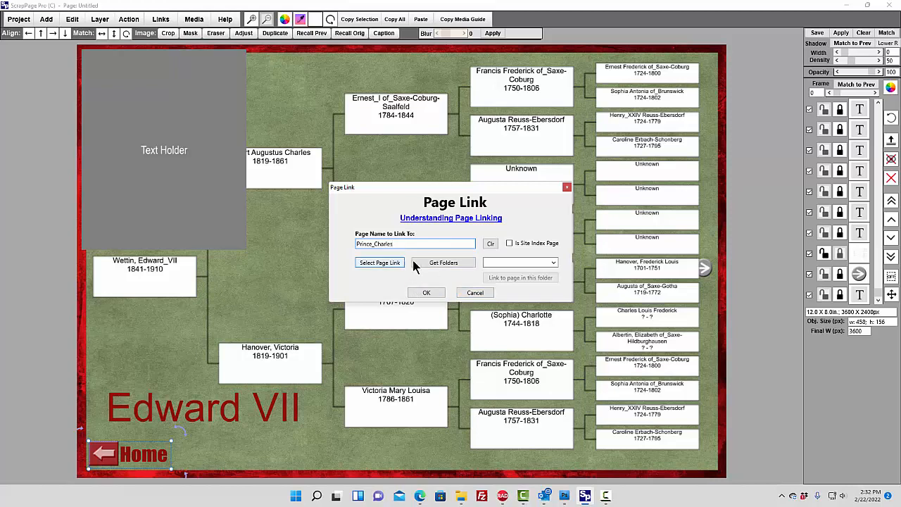
{"action": "left_click", "coordinate": [427, 293]}
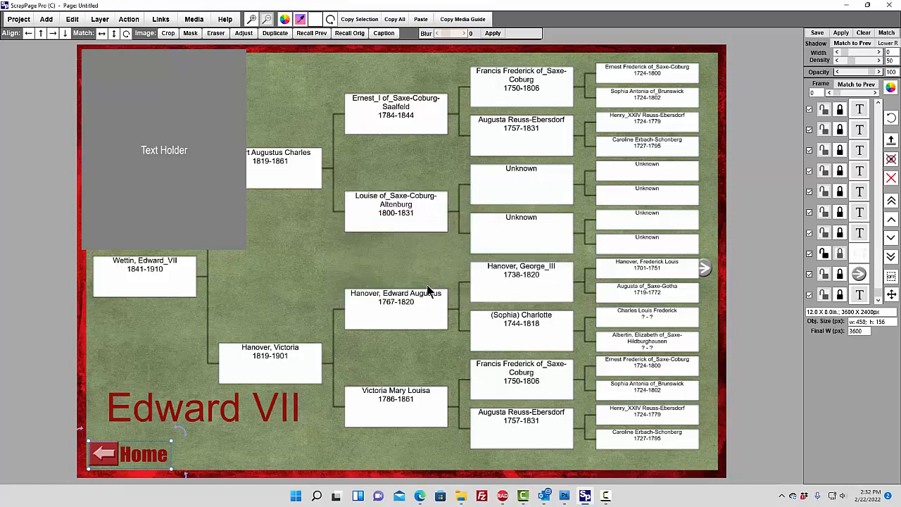
- Nudge the Text Holder slightly down the page
{"action": "left_click", "coordinate": [227, 195]}
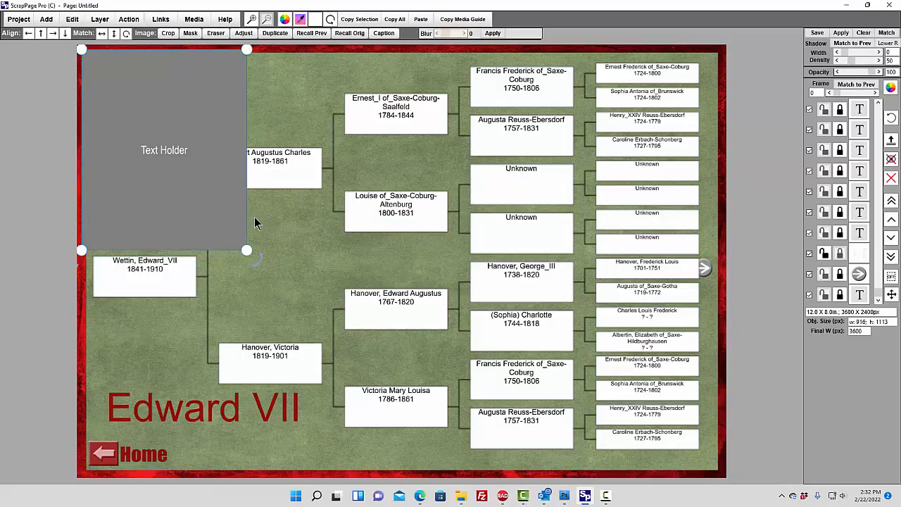
{"action": "key", "text": "Down"}
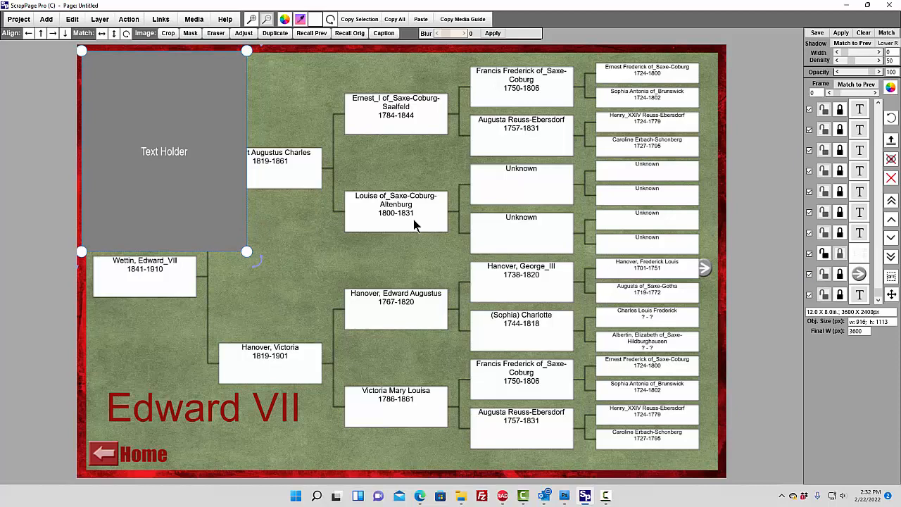
- Delete the arrow button beside the Hanover, Frederick Louis box from the Edward VII page
{"action": "left_click", "coordinate": [704, 271]}
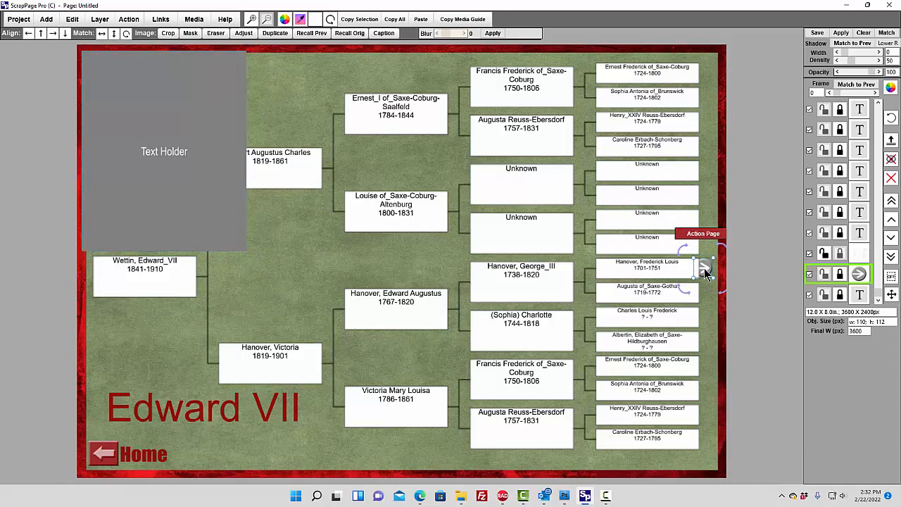
{"action": "left_click", "coordinate": [891, 179]}
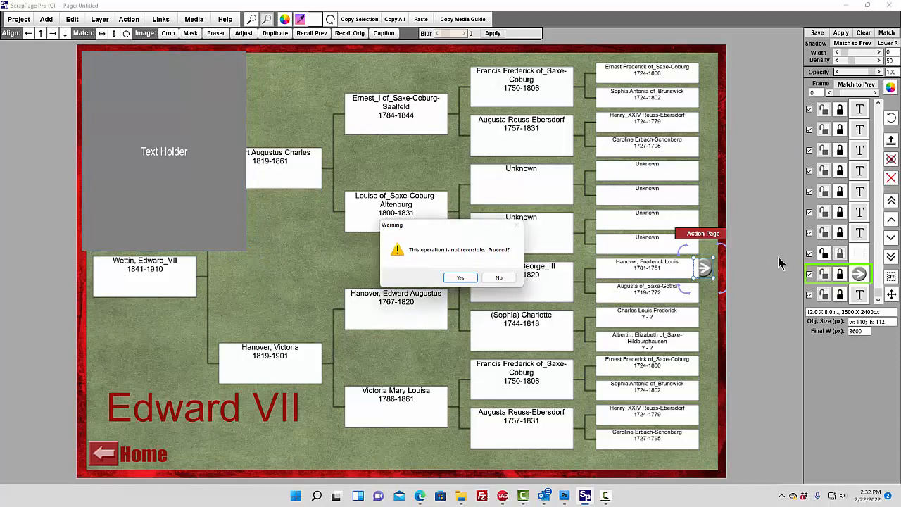
{"action": "left_click", "coordinate": [458, 277]}
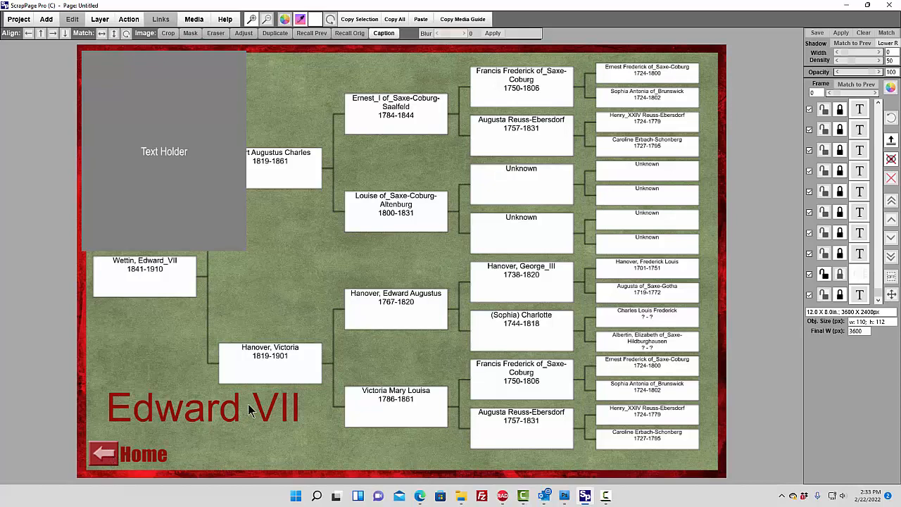
- Remove the existing popup text link from the Hanover, Victoria box
{"action": "left_click", "coordinate": [275, 358]}
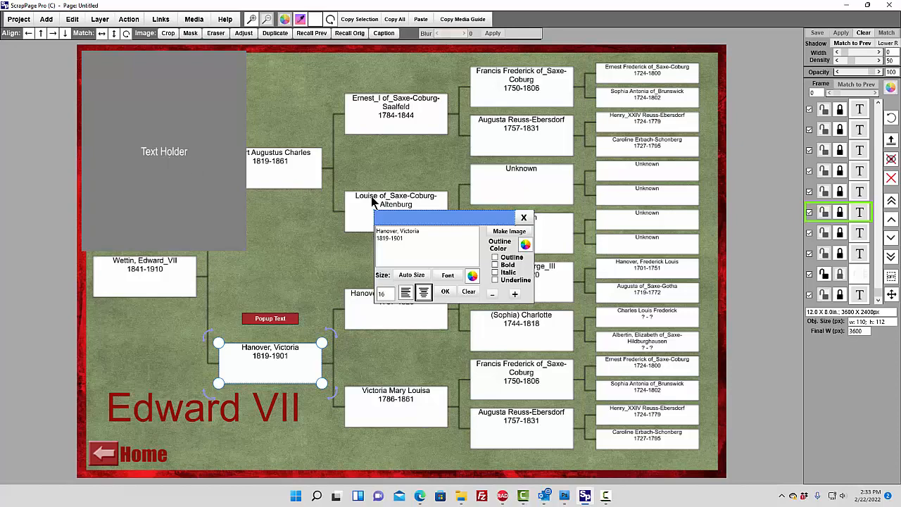
{"action": "left_click", "coordinate": [161, 19]}
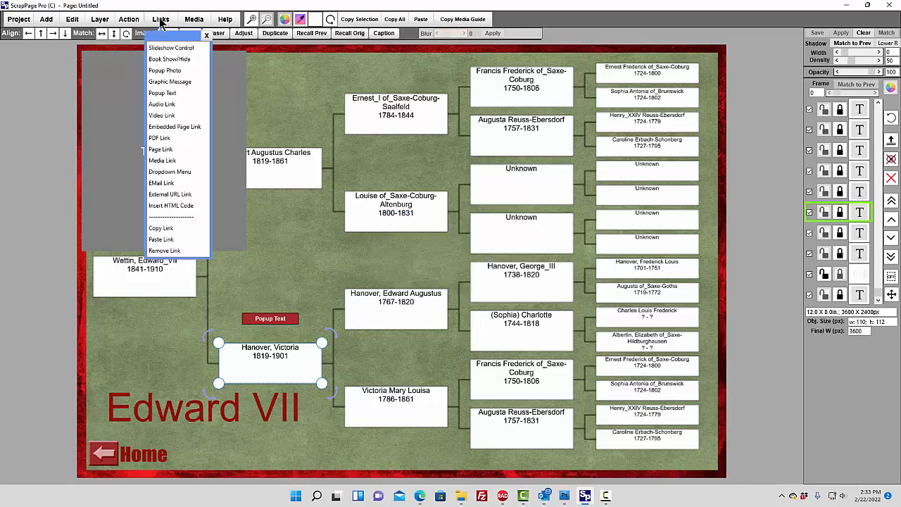
{"action": "left_click", "coordinate": [160, 256]}
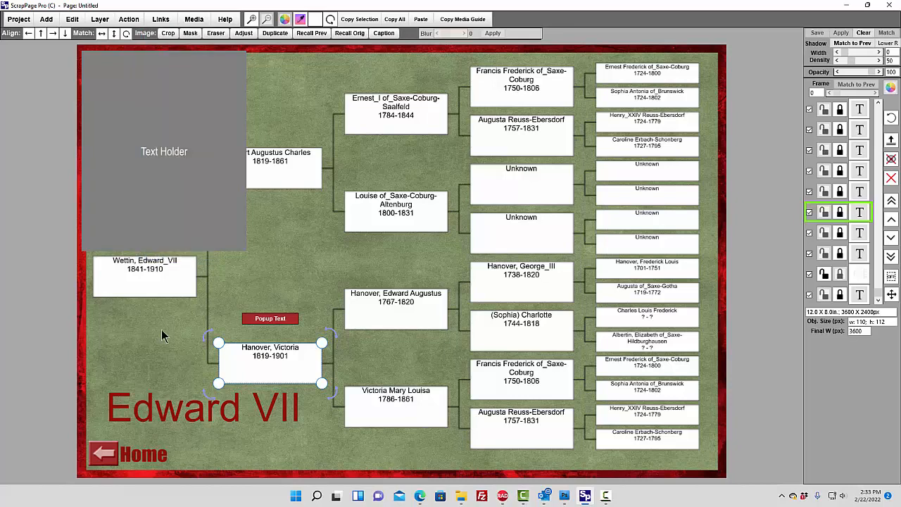
- Give the Hanover, Victoria box a page link to the page named Victoria_Children
{"action": "double_click", "coordinate": [259, 373]}
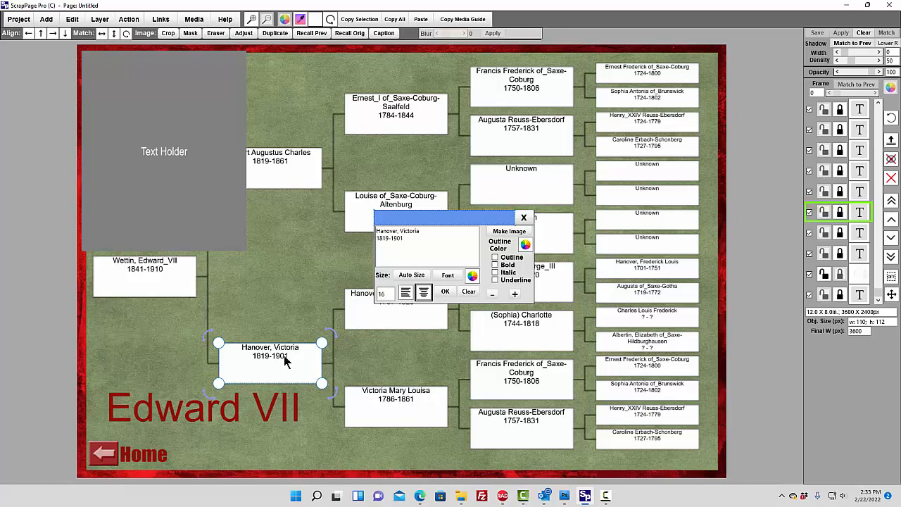
{"action": "left_click", "coordinate": [161, 21]}
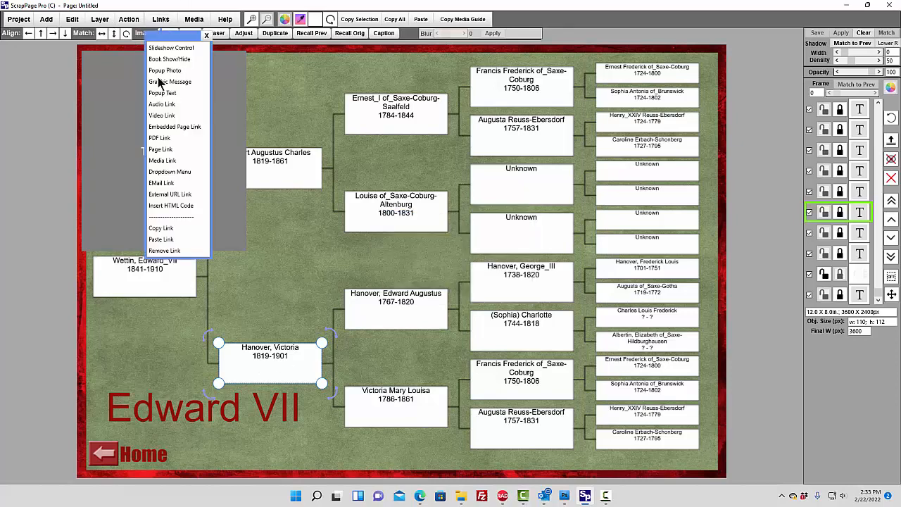
{"action": "left_click", "coordinate": [164, 147]}
{"action": "left_click", "coordinate": [389, 243]}
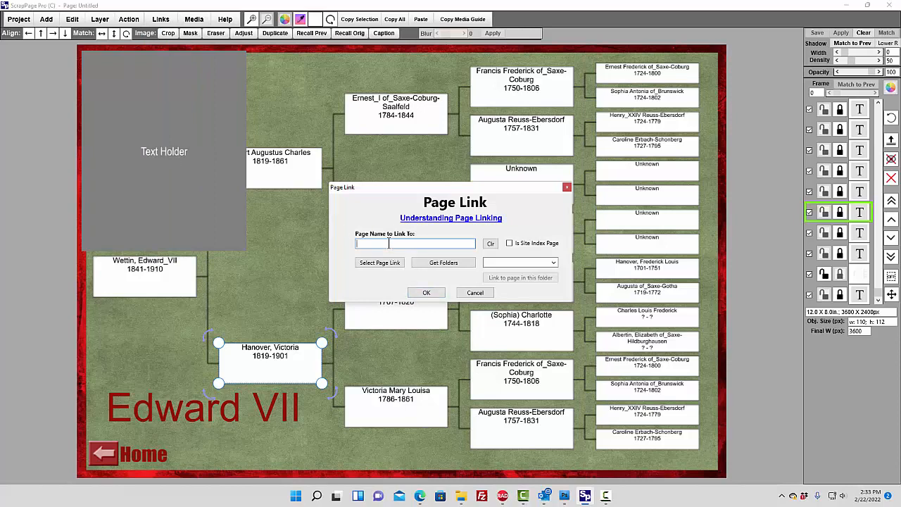
{"action": "type", "text": "Victoria_Children"}
{"action": "left_click", "coordinate": [426, 292]}
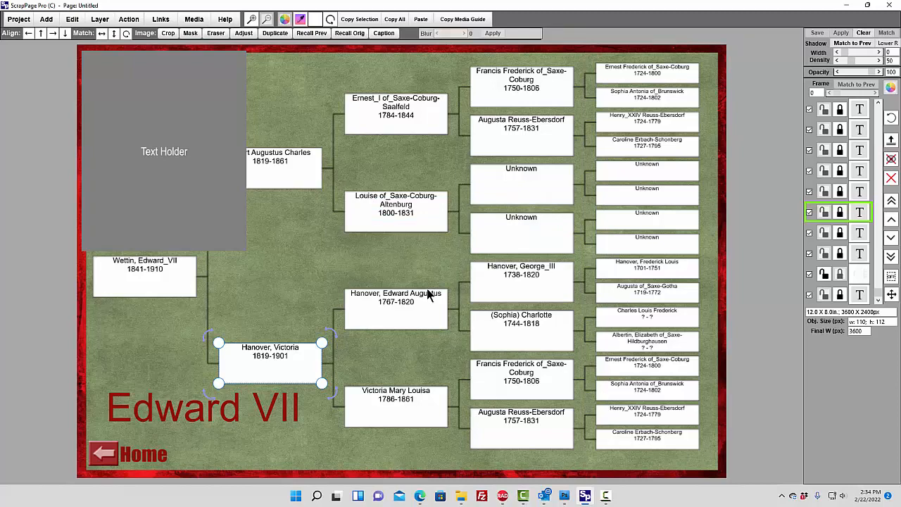
- Build the Edward VII tree as an Action Page for local viewing, saved as Edward_VII in the AncestryExample folder
{"action": "left_click", "coordinate": [195, 21]}
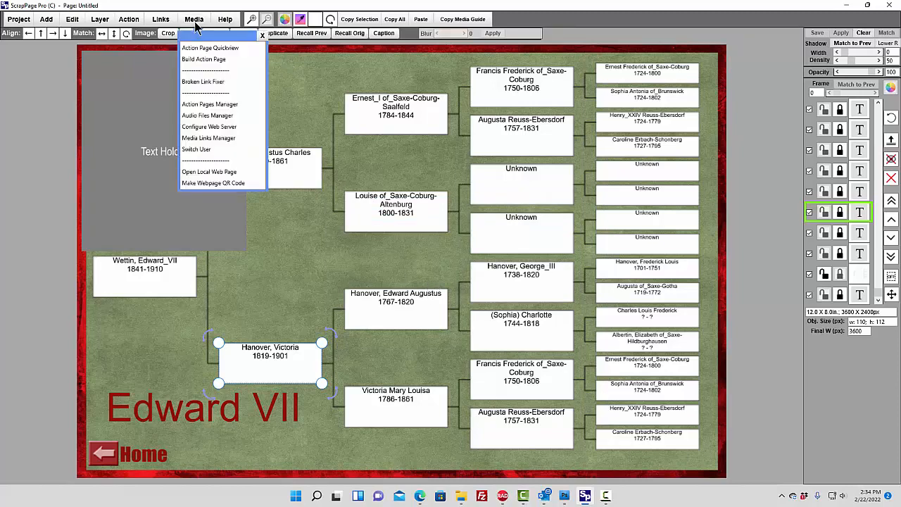
{"action": "left_click", "coordinate": [200, 59]}
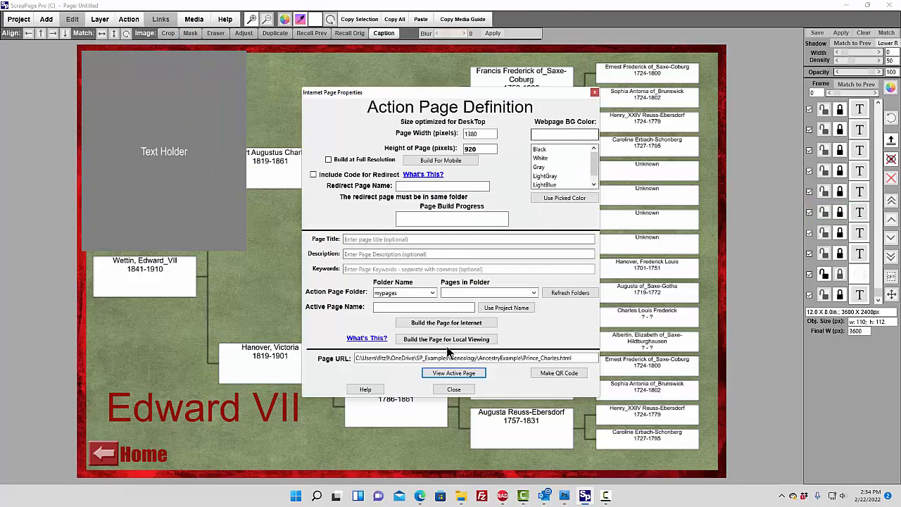
{"action": "left_click", "coordinate": [423, 338]}
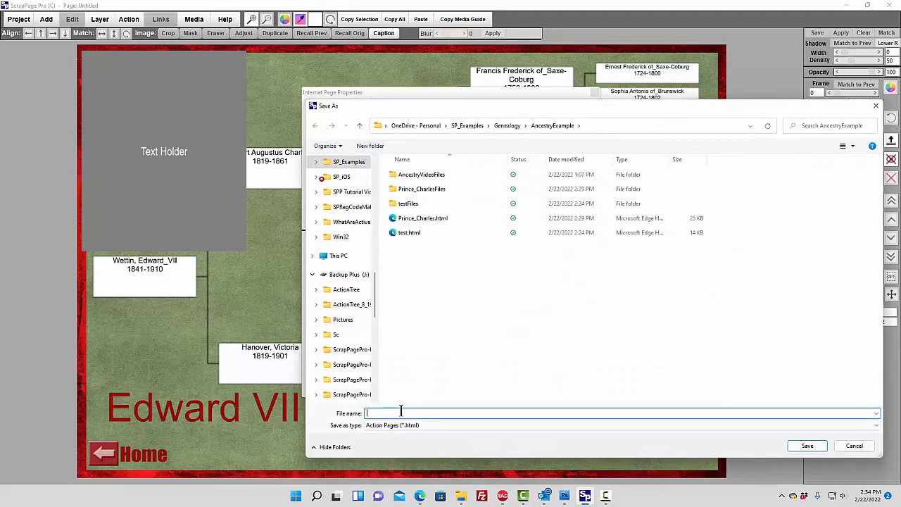
{"action": "type", "text": "Edward"}
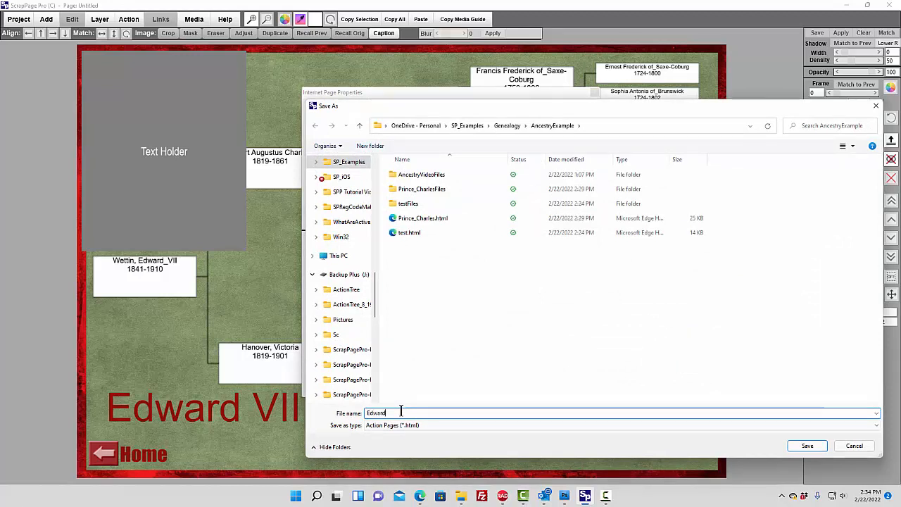
{"action": "type", "text": "_VII"}
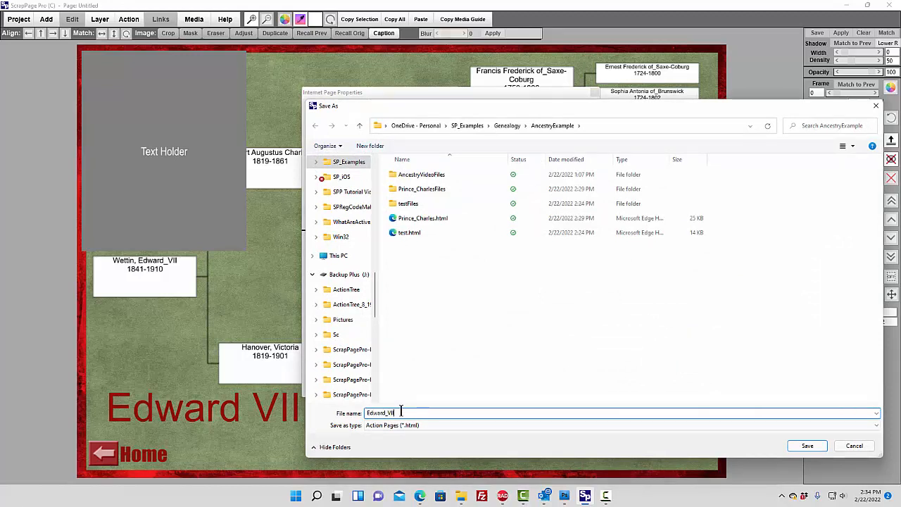
{"action": "left_click", "coordinate": [807, 445]}
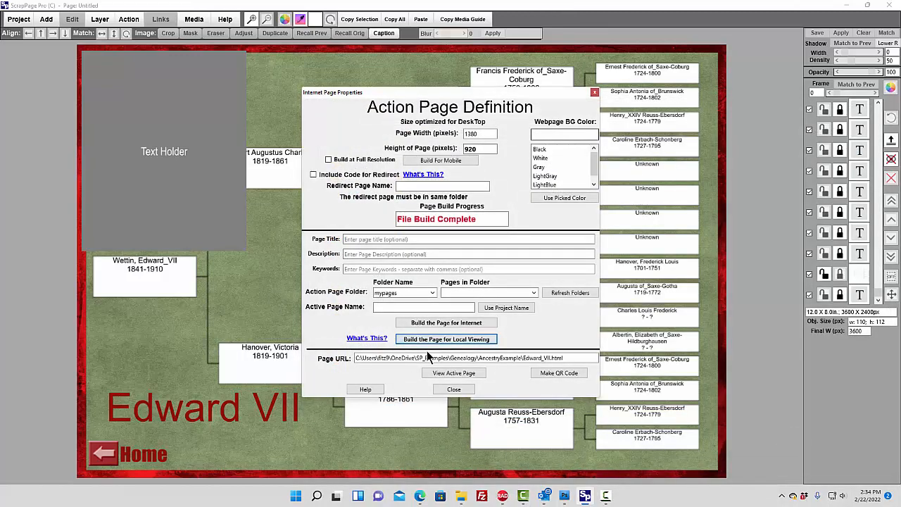
{"action": "left_click", "coordinate": [459, 339]}
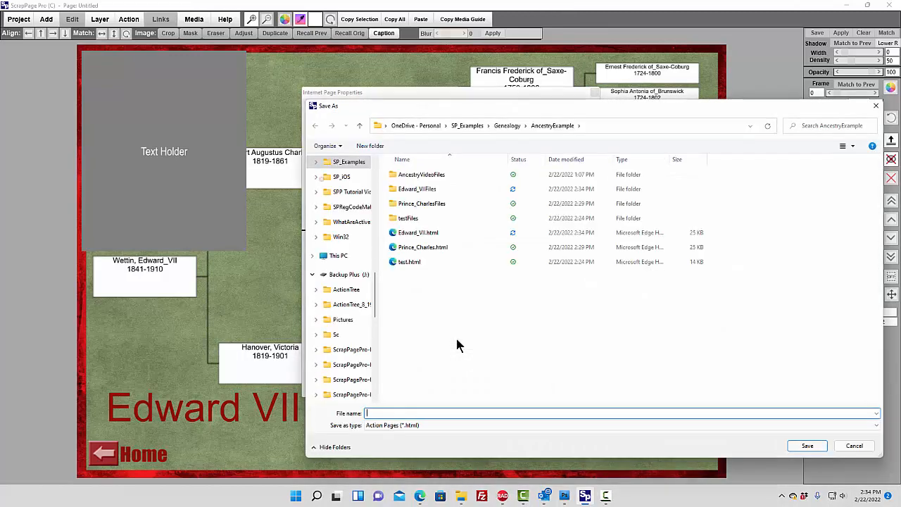
{"action": "left_click", "coordinate": [852, 444]}
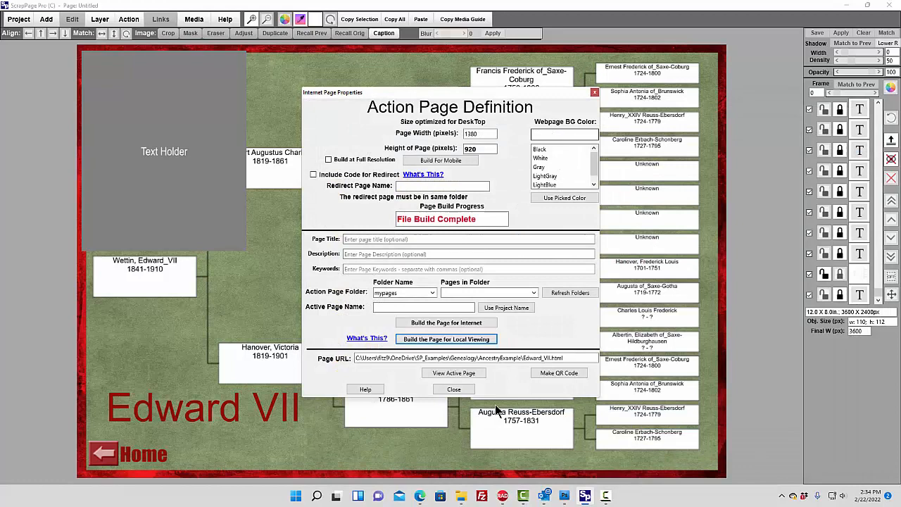
- View the built Edward_VII page in the browser and test the popup text of several ancestor boxes, including Ernest_I and Edward_VII
{"action": "left_click", "coordinate": [451, 376]}
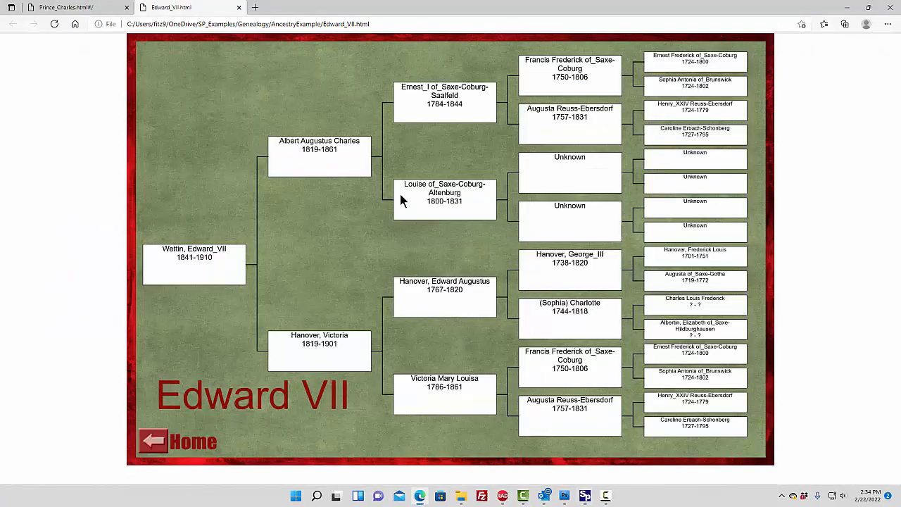
{"action": "left_click", "coordinate": [310, 152]}
{"action": "left_click", "coordinate": [434, 100]}
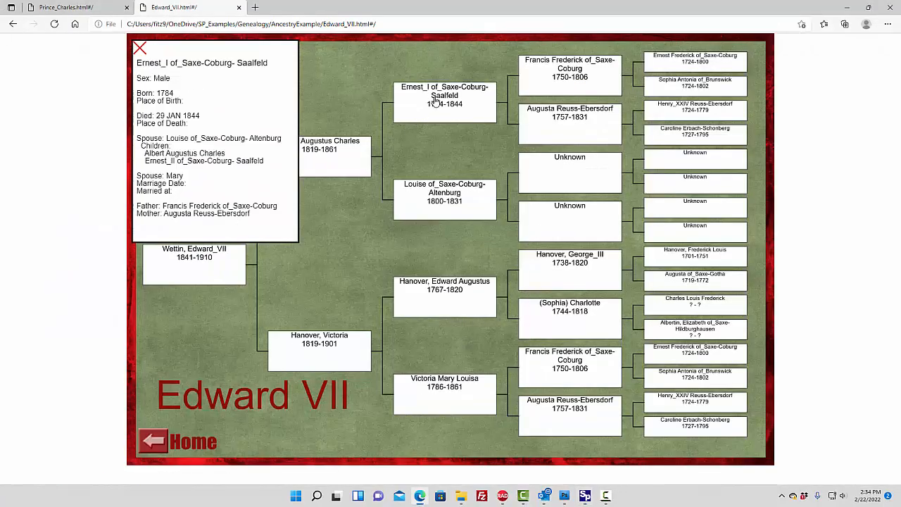
{"action": "left_click", "coordinate": [454, 218]}
{"action": "left_click", "coordinate": [204, 264]}
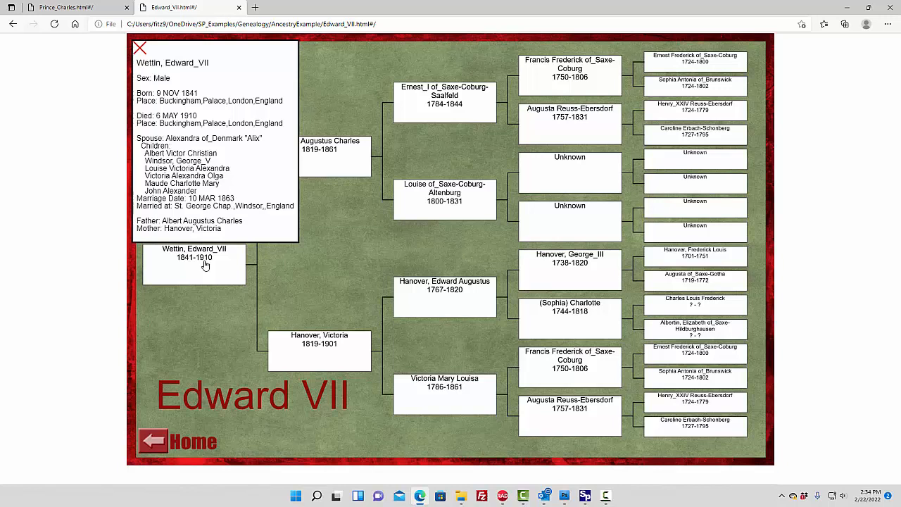
- Test the Hanover, Victoria page link, then the Home link to Prince_Charles and the arrow link back to Edward_VII
{"action": "left_click", "coordinate": [315, 342]}
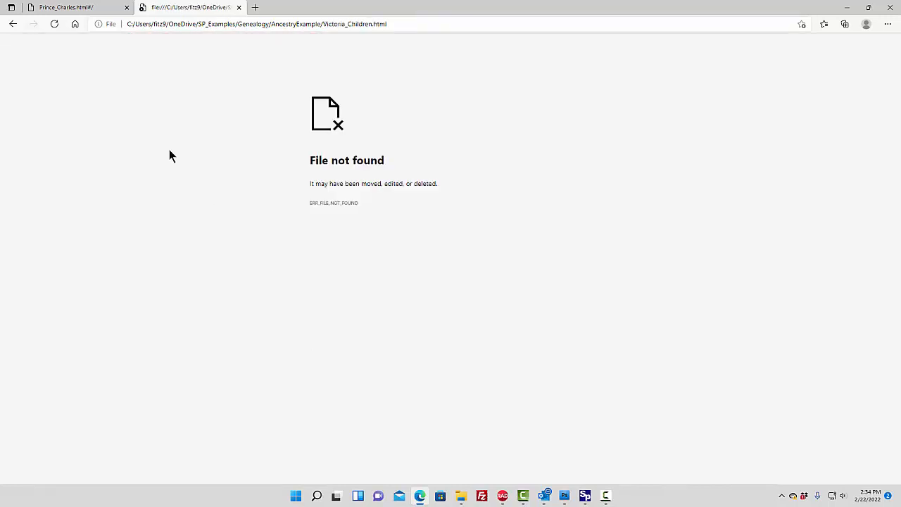
{"action": "left_click", "coordinate": [12, 24]}
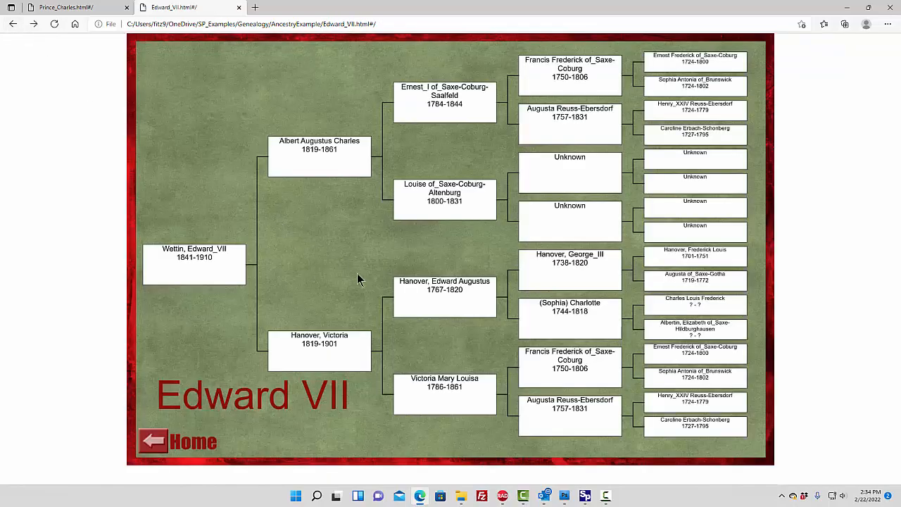
{"action": "left_click", "coordinate": [166, 442]}
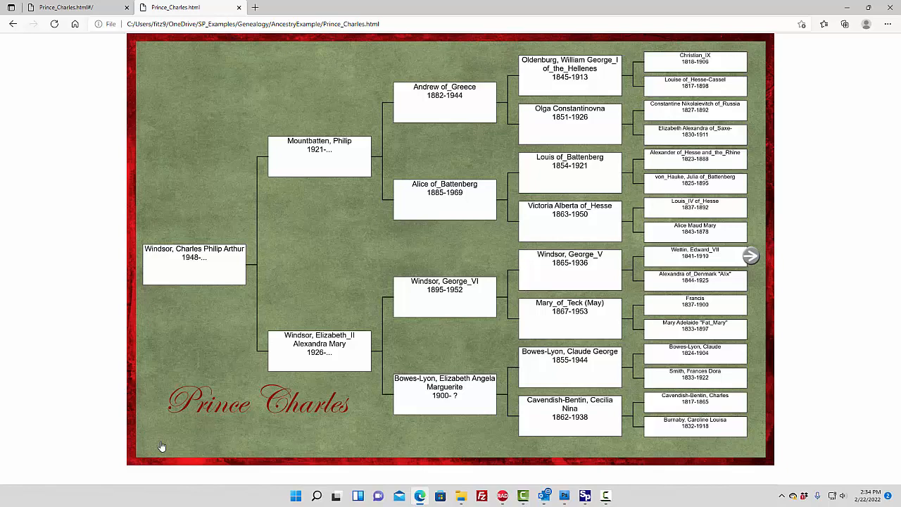
{"action": "left_click", "coordinate": [750, 256]}
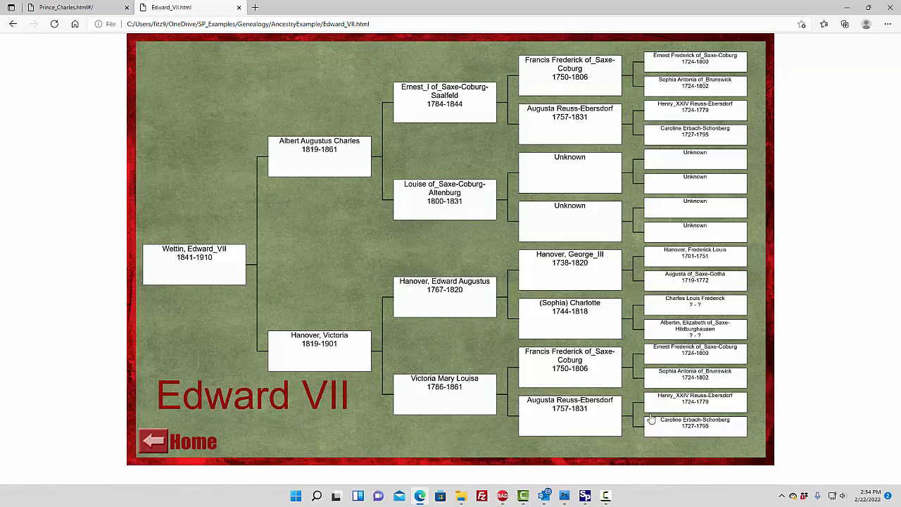
- Switch back to ScrapPage Pro and search the Family Info Database for "han"
{"action": "left_click", "coordinate": [585, 496]}
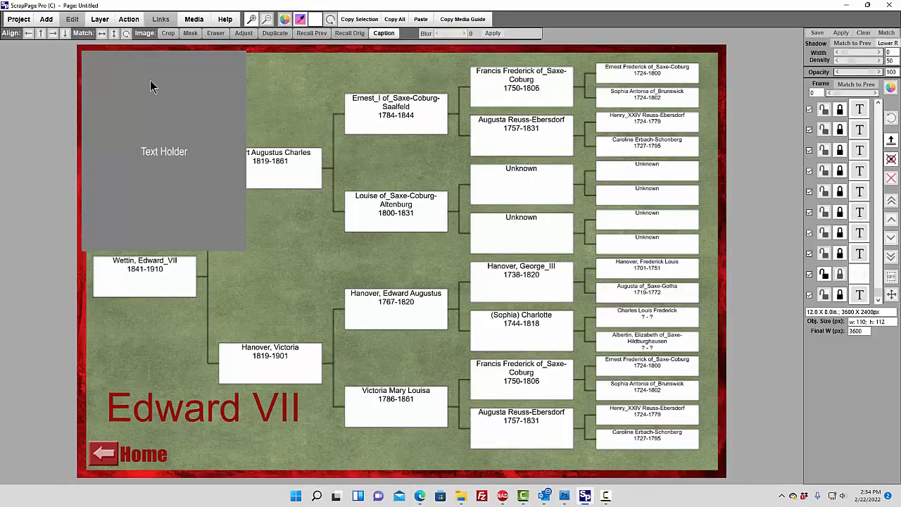
{"action": "left_click", "coordinate": [126, 19]}
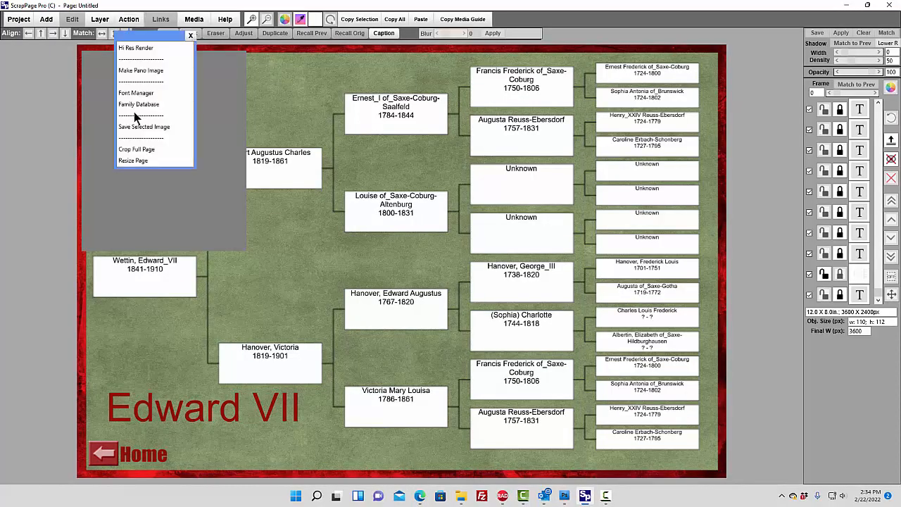
{"action": "left_click", "coordinate": [136, 106]}
{"action": "left_click", "coordinate": [509, 170]}
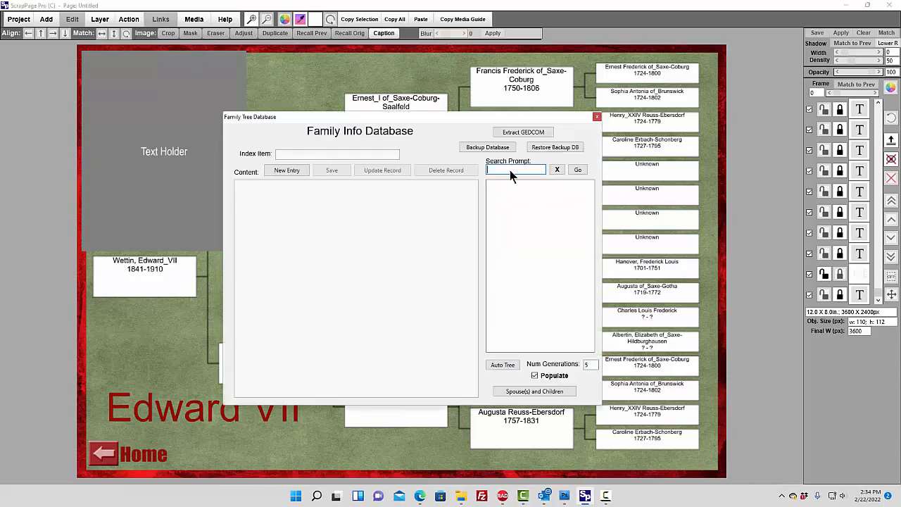
{"action": "type", "text": "w"}
{"action": "key", "text": "BackSpace"}
{"action": "type", "text": "han"}
{"action": "left_click", "coordinate": [580, 169]}
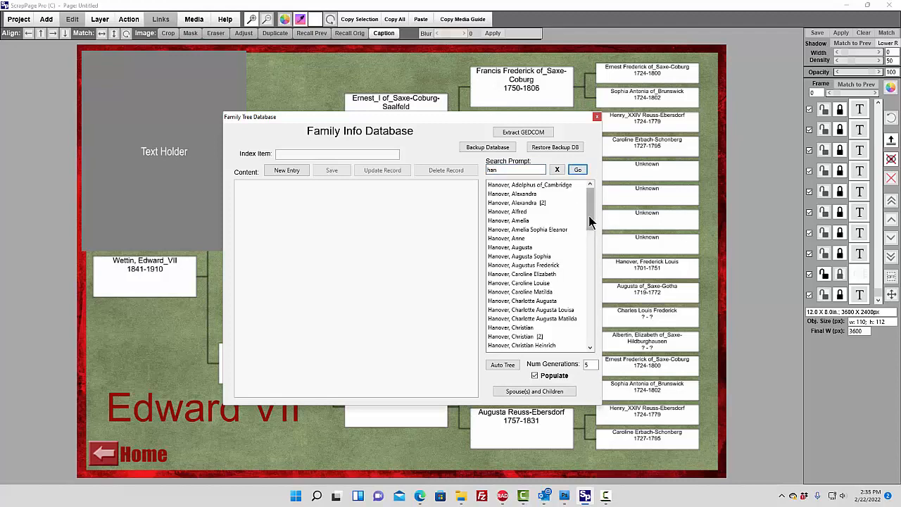
- Generate the spouse and children tree for the record Hanover, Victoria
{"action": "left_click_drag", "start_coordinate": [590, 222], "coordinate": [582, 343]}
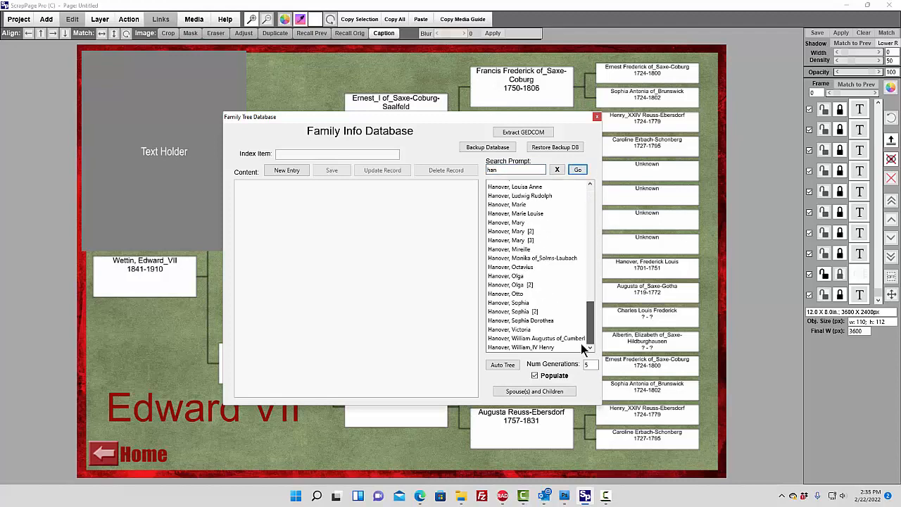
{"action": "left_click", "coordinate": [524, 330]}
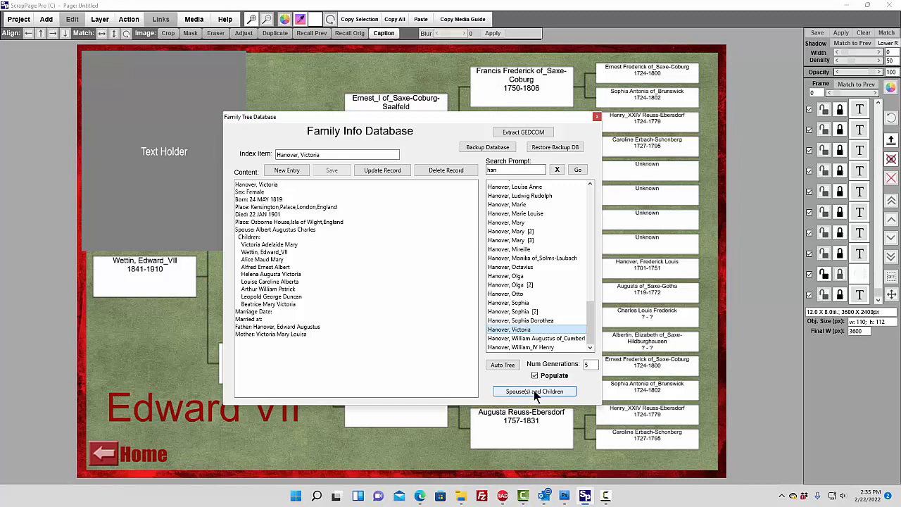
{"action": "left_click", "coordinate": [533, 392]}
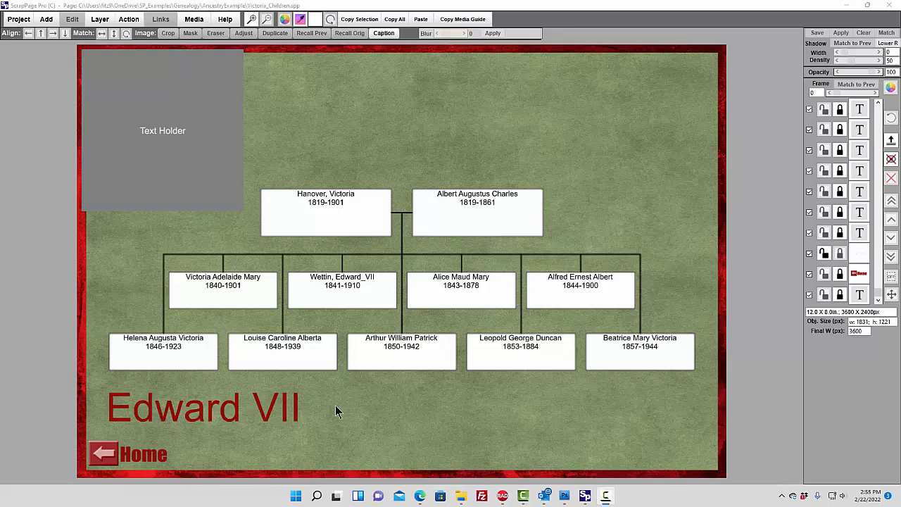
- Move the Edward VII title above the Victoria family tree and widen its text box to about 3090 × 273 px
{"action": "double_click", "coordinate": [196, 416]}
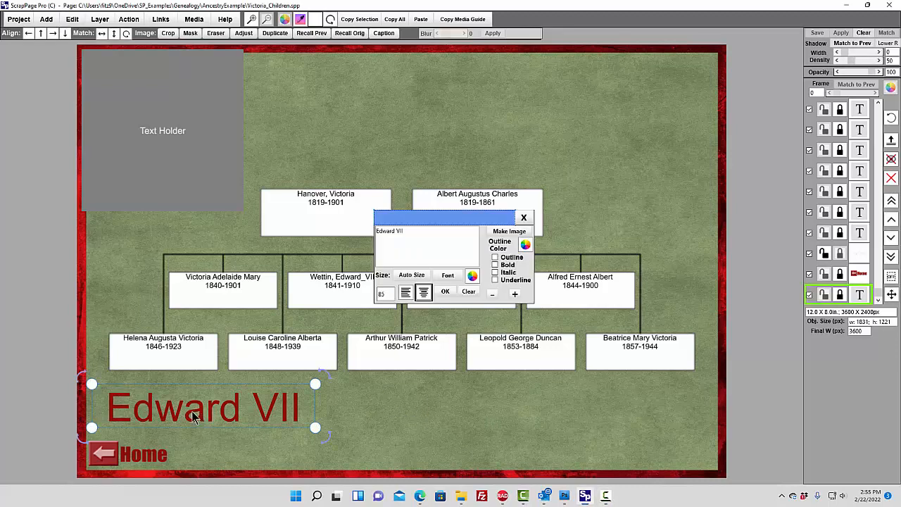
{"action": "left_click_drag", "start_coordinate": [196, 416], "coordinate": [252, 107]}
{"action": "left_click_drag", "start_coordinate": [377, 121], "coordinate": [708, 126]}
{"action": "left_click_drag", "start_coordinate": [512, 110], "coordinate": [484, 113]}
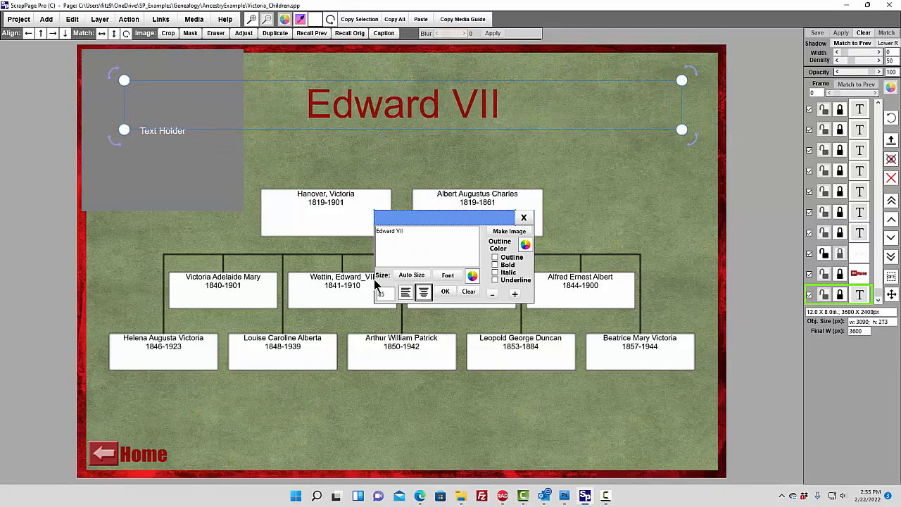
- Change the page title to "Queen Victoria and Prince Albert" and move the text holder down off the title
{"action": "left_click_drag", "start_coordinate": [419, 232], "coordinate": [295, 246]}
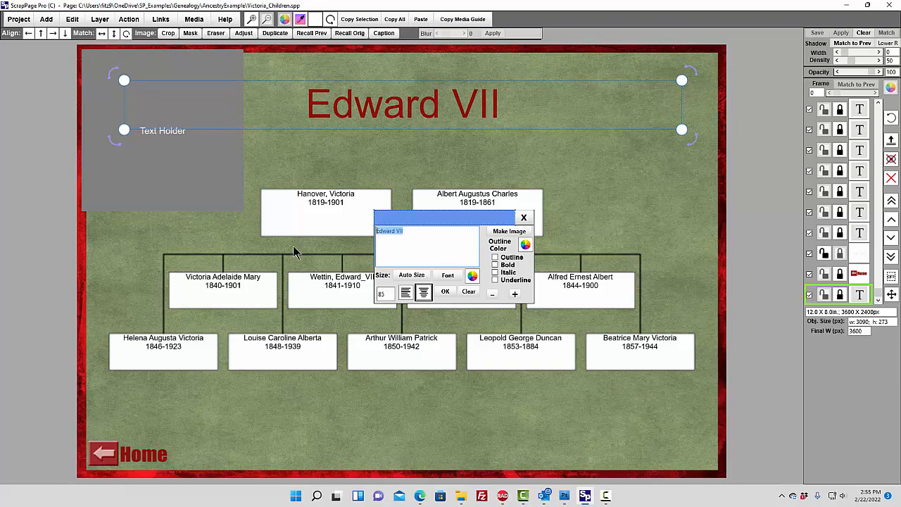
{"action": "type", "text": "Queen Victoria and Pricn"}
{"action": "key", "text": "BackSpace"}
{"action": "type", "text": "ce Albert"}
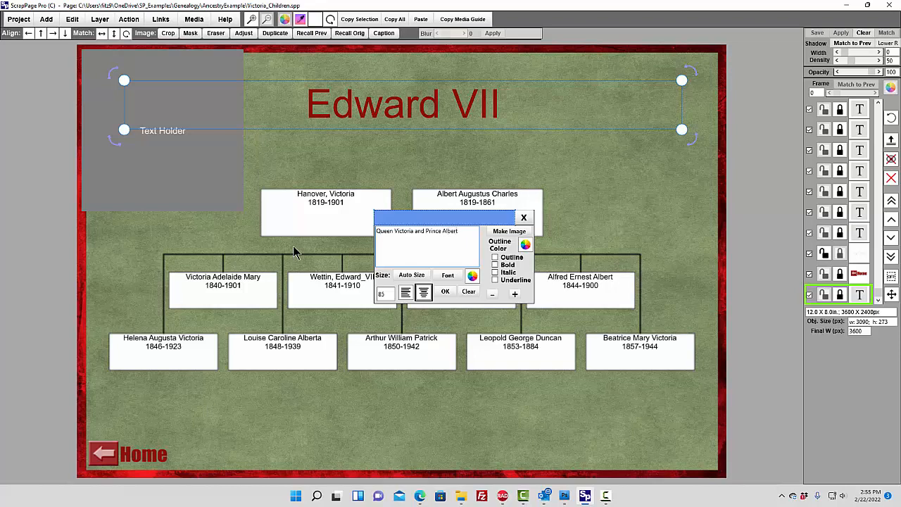
{"action": "left_click", "coordinate": [446, 292]}
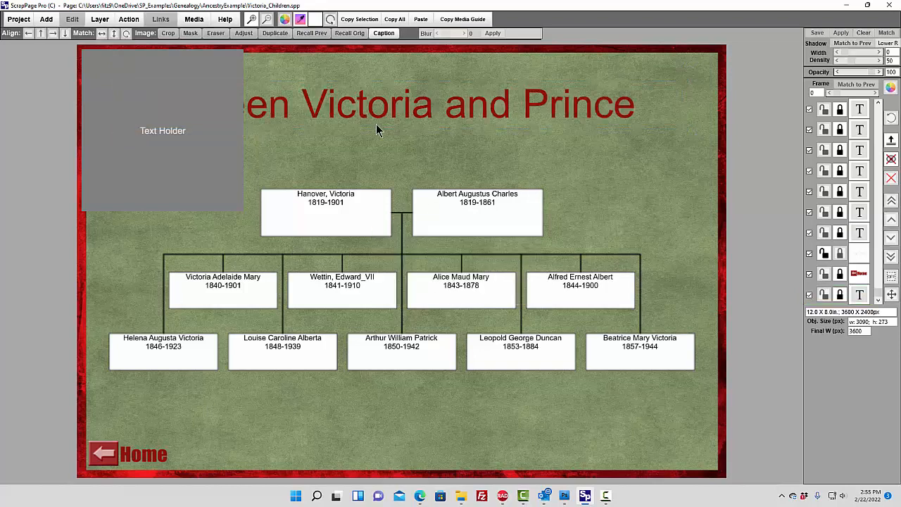
{"action": "left_click", "coordinate": [211, 120]}
{"action": "left_click_drag", "start_coordinate": [212, 121], "coordinate": [204, 232]}
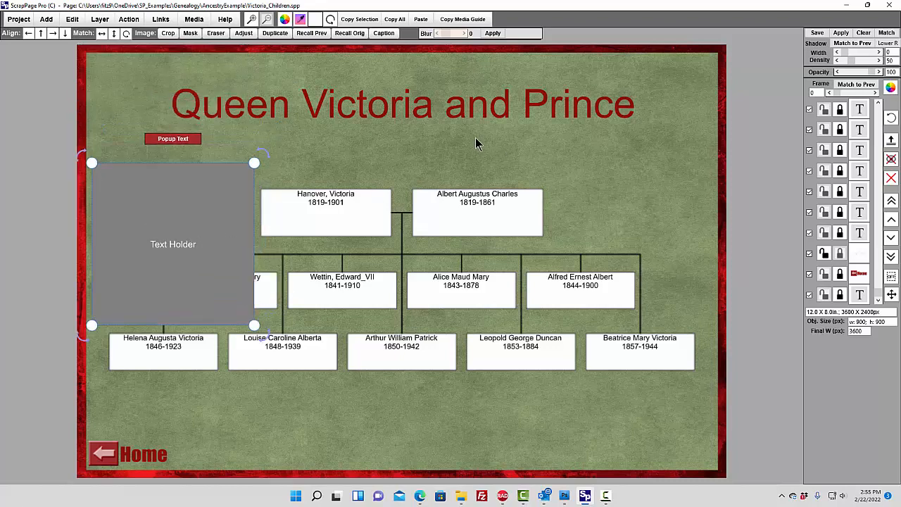
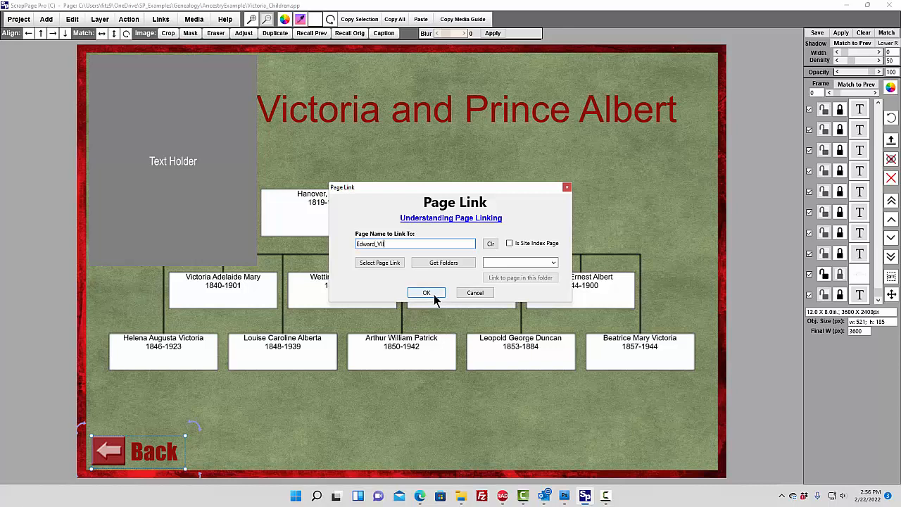
- Link the Back button to the page Edward_VII
{"action": "left_click", "coordinate": [431, 293]}
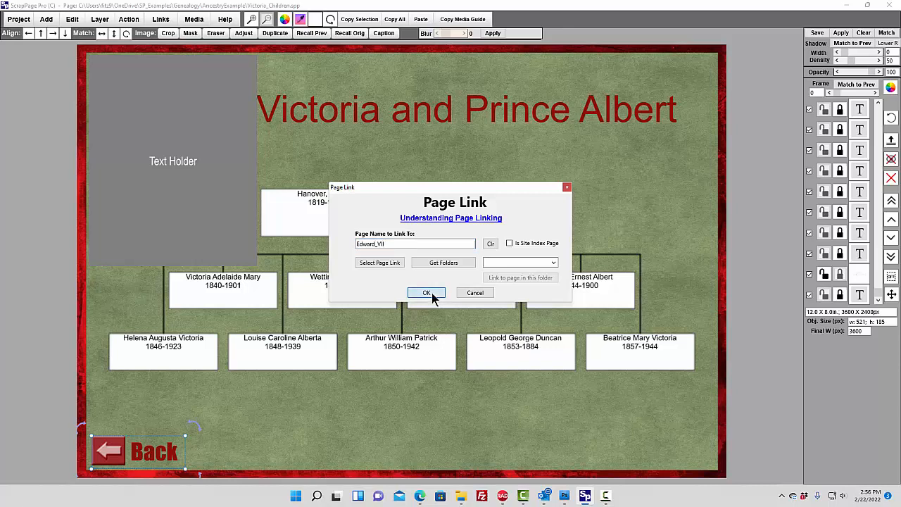
{"action": "left_click", "coordinate": [275, 439]}
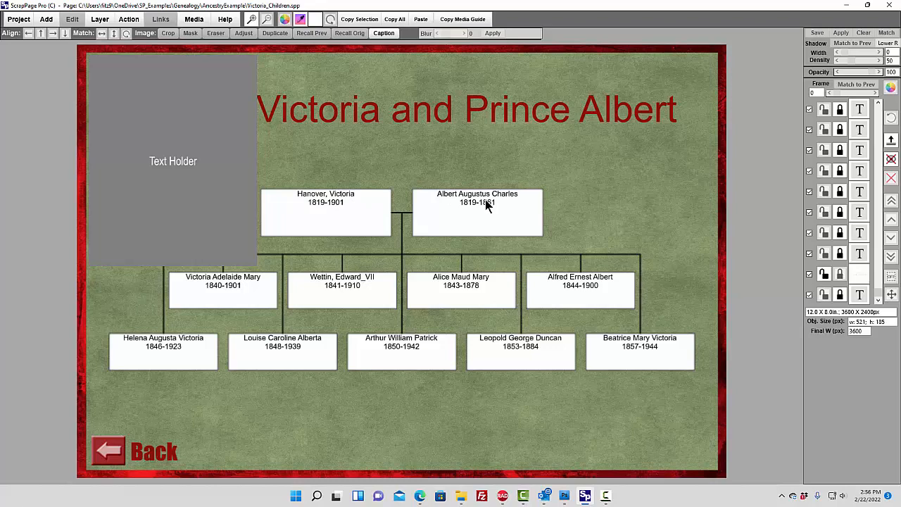
- Add a Photo Holder of about 1168 × 1258 px below the boxes of Victoria and Albert
{"action": "left_click", "coordinate": [47, 23]}
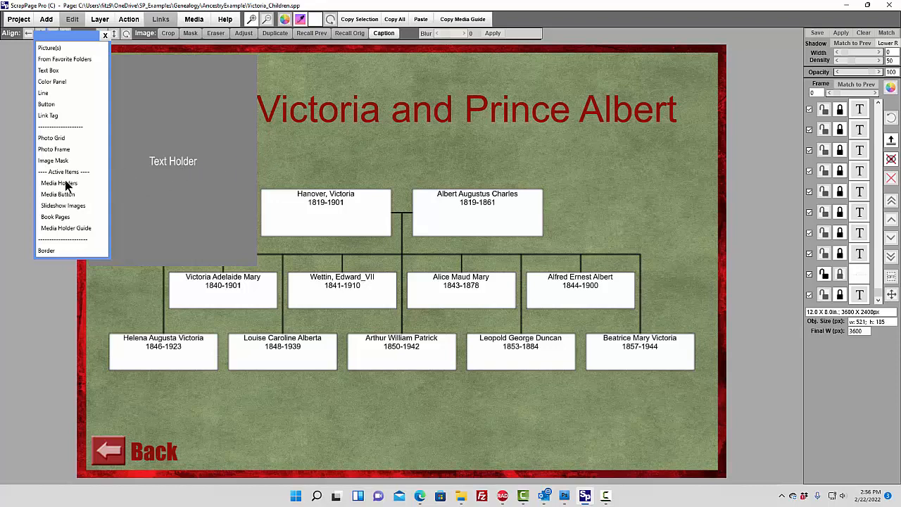
{"action": "left_click", "coordinate": [51, 185]}
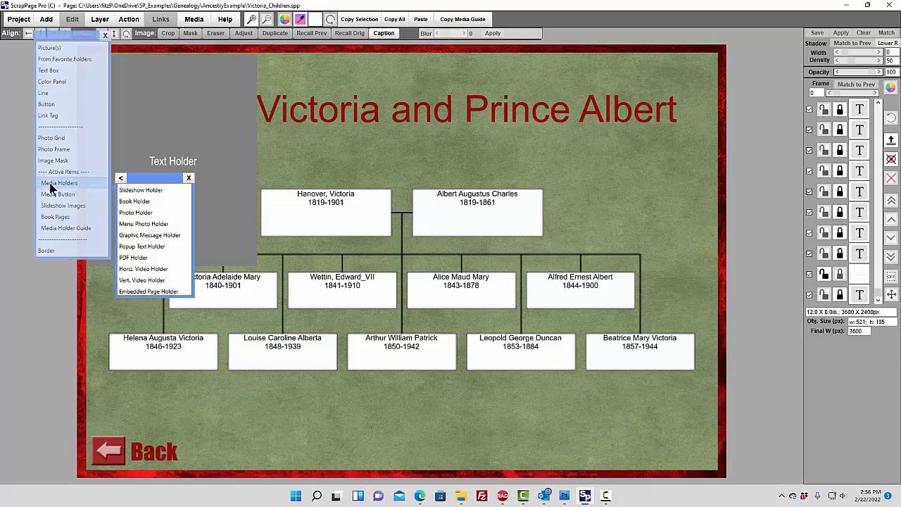
{"action": "left_click", "coordinate": [135, 215]}
{"action": "left_click_drag", "start_coordinate": [155, 213], "coordinate": [349, 339]}
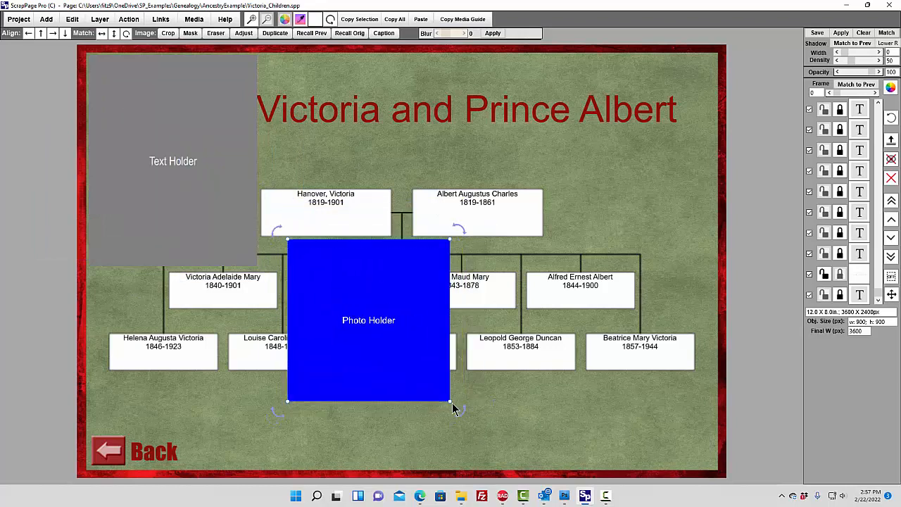
{"action": "left_click_drag", "start_coordinate": [450, 402], "coordinate": [500, 470]}
{"action": "left_click_drag", "start_coordinate": [439, 422], "coordinate": [454, 418]}
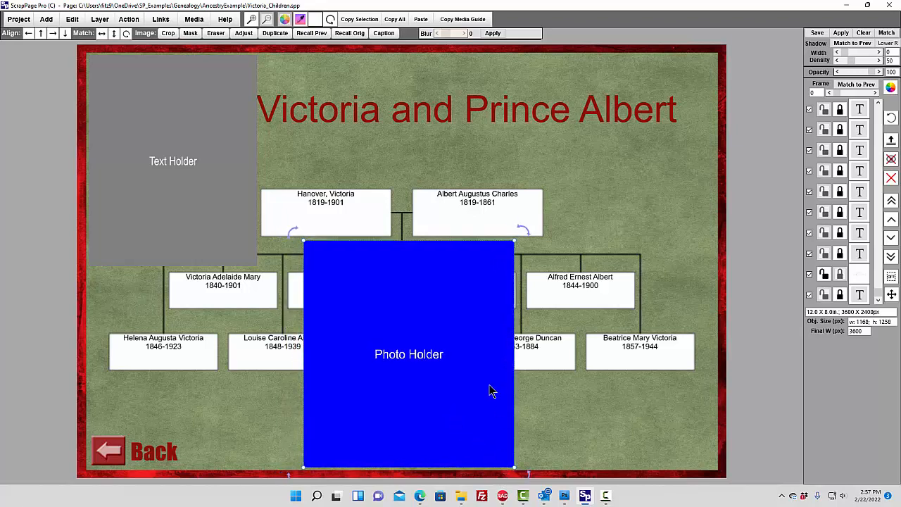
- Remove the existing link from the Hanover, Victoria box
{"action": "double_click", "coordinate": [320, 203]}
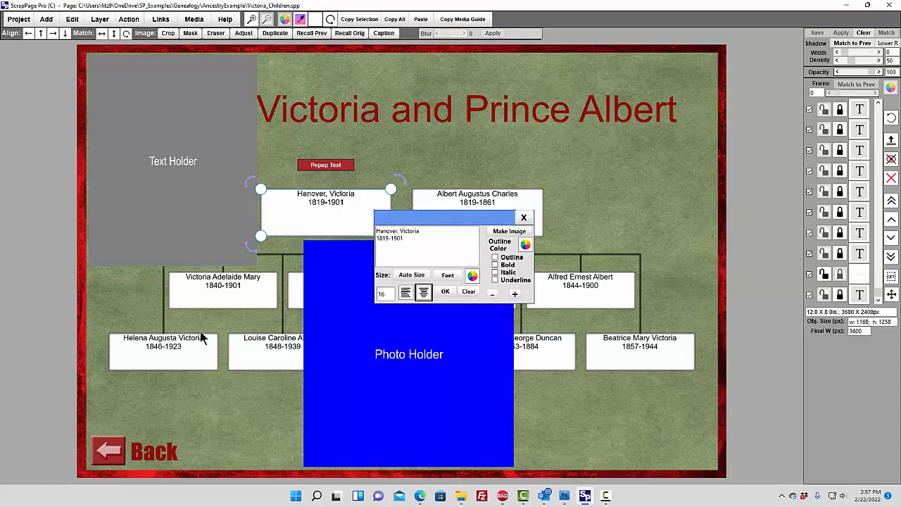
{"action": "left_click", "coordinate": [163, 19]}
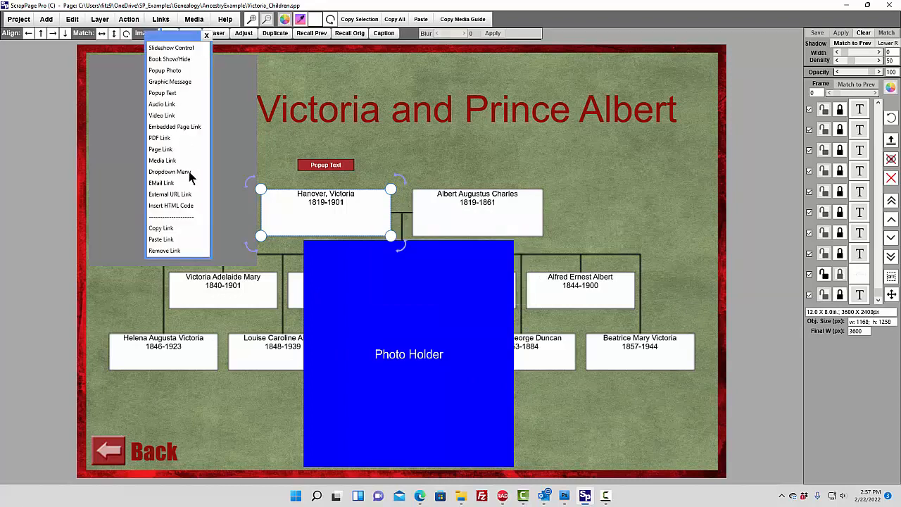
{"action": "left_click", "coordinate": [161, 251]}
- Add a popup photo link to the Hanover, Victoria box and load the image Queen_Victoria.jpg
{"action": "left_click", "coordinate": [164, 21]}
{"action": "left_click", "coordinate": [166, 71]}
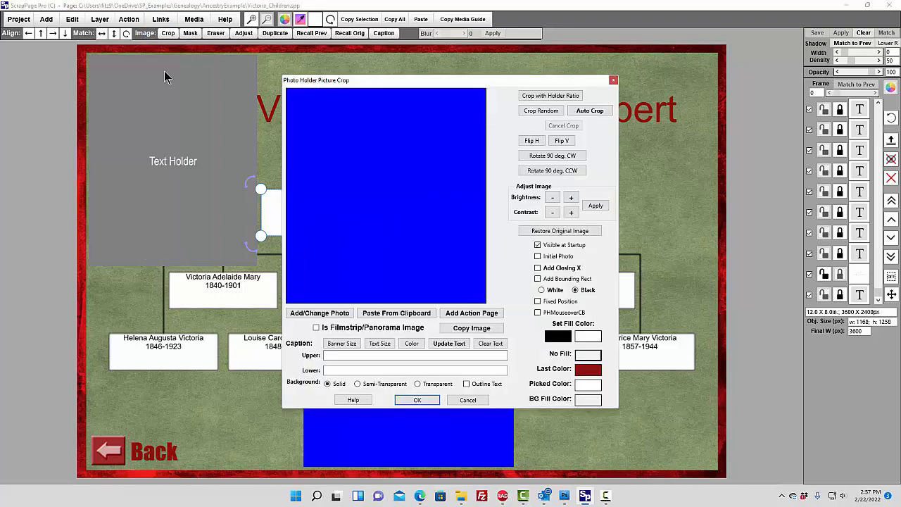
{"action": "left_click", "coordinate": [332, 313]}
{"action": "left_click", "coordinate": [466, 249]}
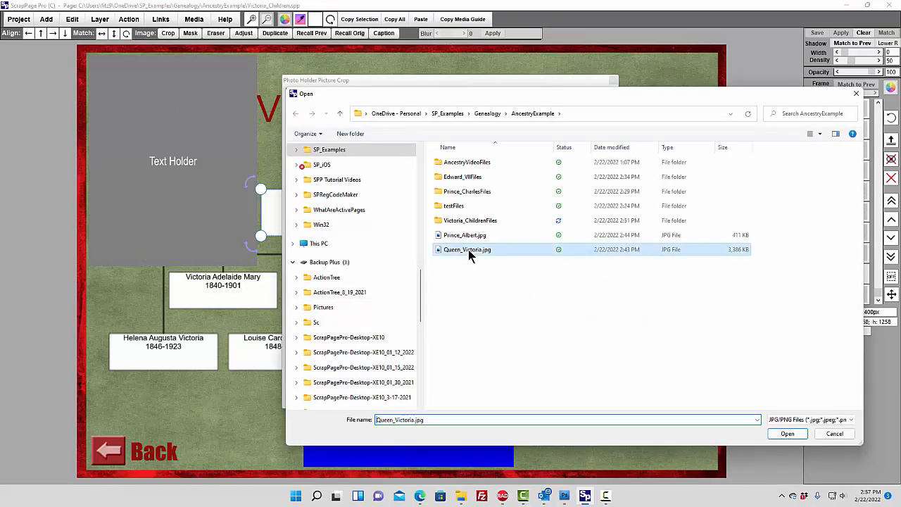
{"action": "left_click", "coordinate": [787, 434]}
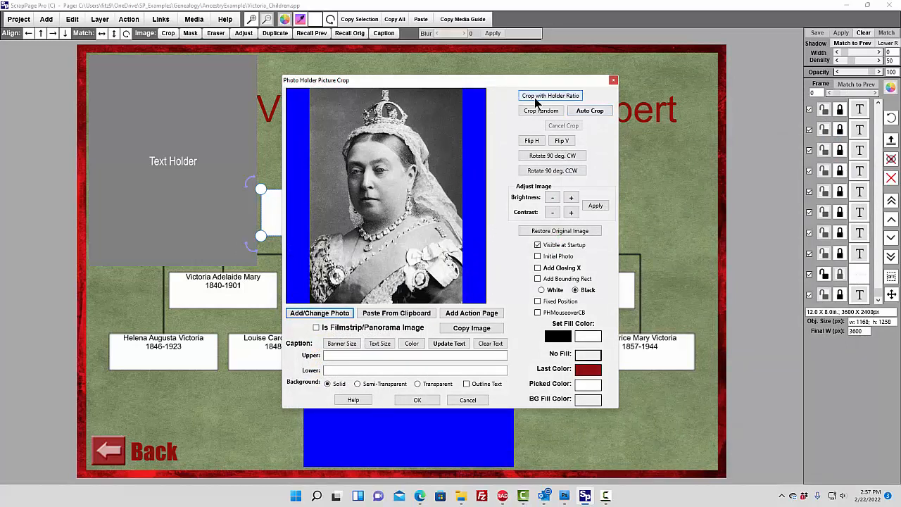
- Crop the Queen Victoria photo with the holder ratio, spanning the portrait's full width from the crown to the chest
{"action": "left_click", "coordinate": [568, 96]}
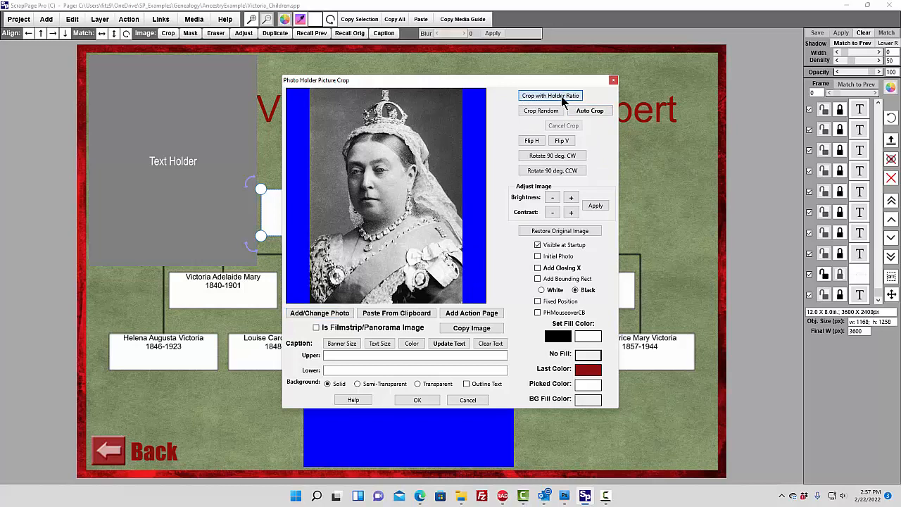
{"action": "left_click_drag", "start_coordinate": [394, 166], "coordinate": [389, 163]}
{"action": "left_click_drag", "start_coordinate": [412, 201], "coordinate": [460, 252]}
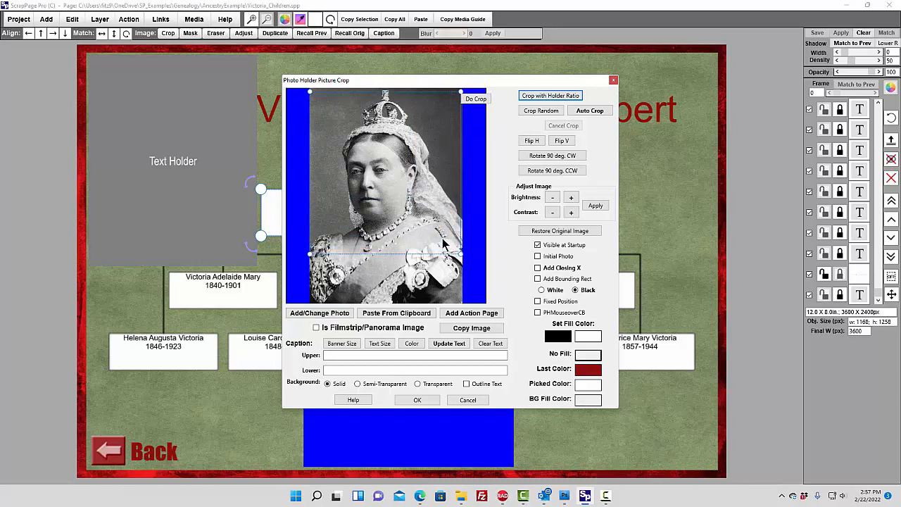
{"action": "left_click", "coordinate": [476, 99]}
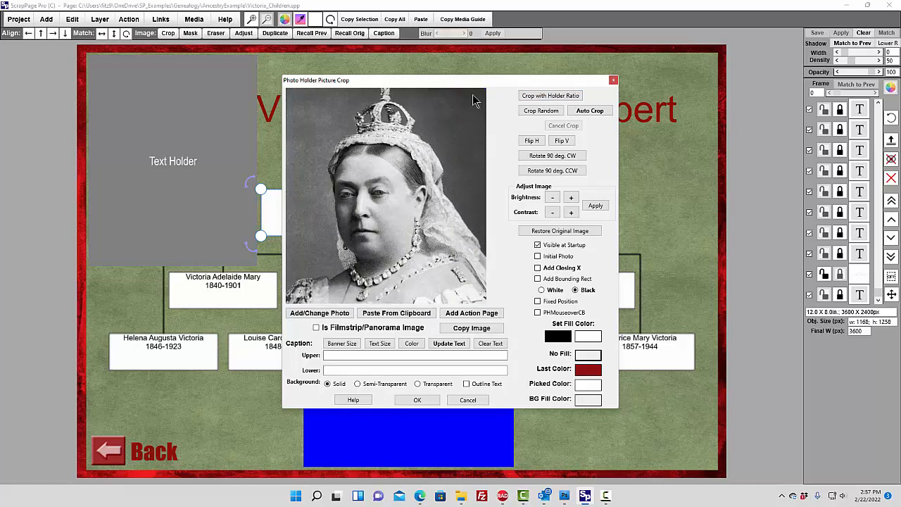
- Give the popup photo a closing X and a white bounding rectangle, and make it not visible at startup
{"action": "left_click", "coordinate": [537, 268]}
{"action": "left_click", "coordinate": [542, 290]}
{"action": "left_click", "coordinate": [539, 280]}
{"action": "left_click", "coordinate": [538, 245]}
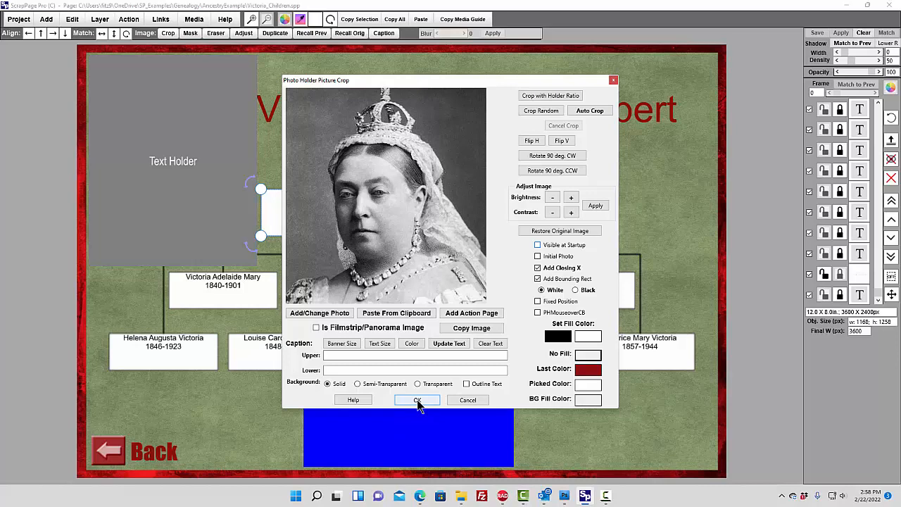
{"action": "left_click", "coordinate": [416, 400]}
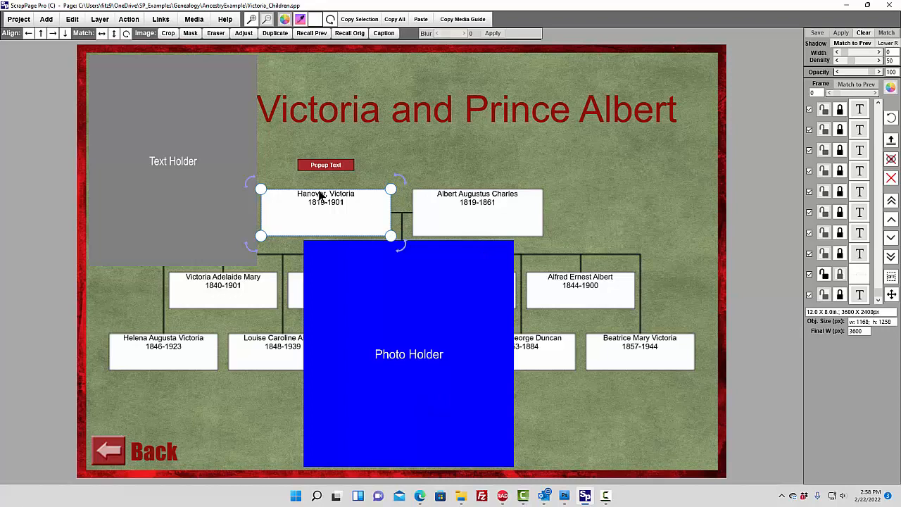
- Remove the existing link from the Albert Augustus Charles box
{"action": "double_click", "coordinate": [470, 197]}
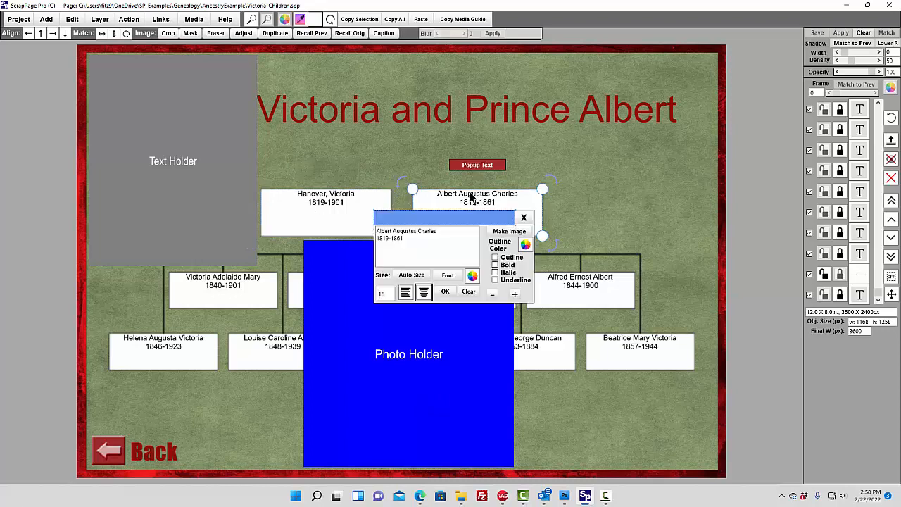
{"action": "left_click", "coordinate": [160, 19]}
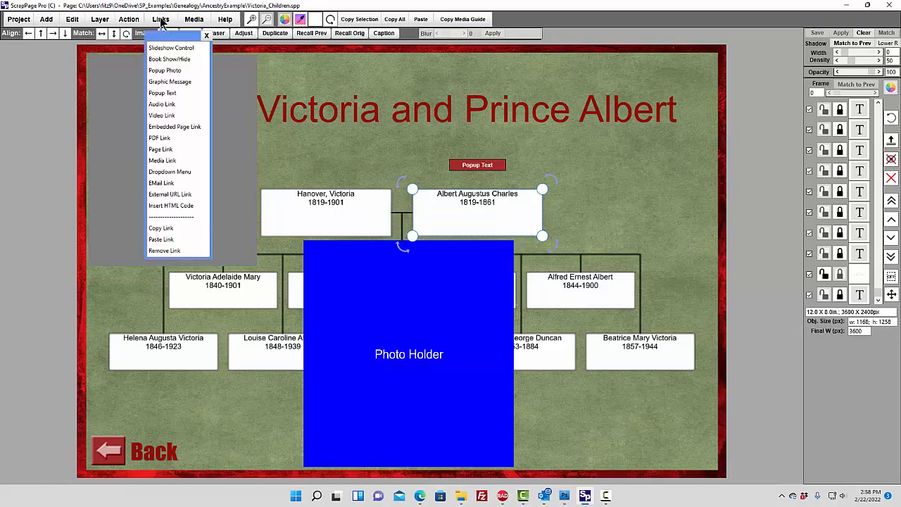
{"action": "left_click", "coordinate": [169, 253]}
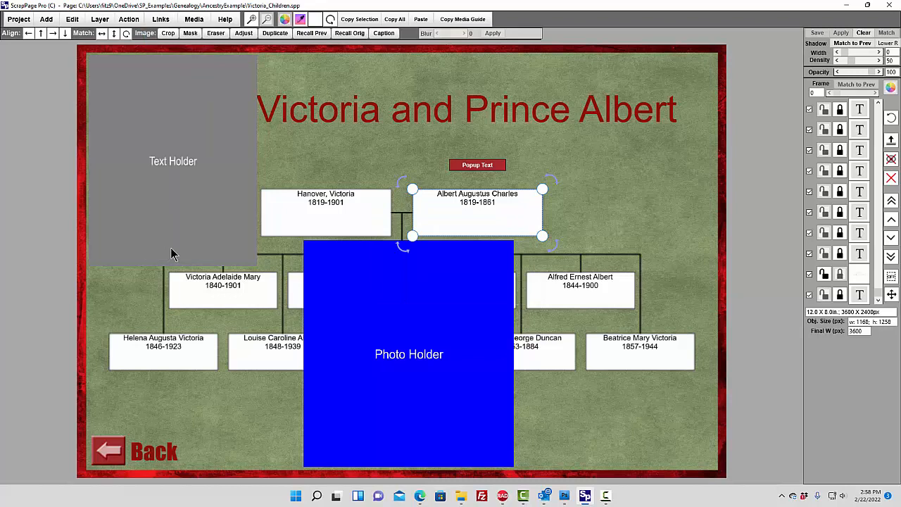
- Add a popup photo link to the Albert Augustus Charles box and load the image Prince_Albert.jpg
{"action": "left_click", "coordinate": [161, 20]}
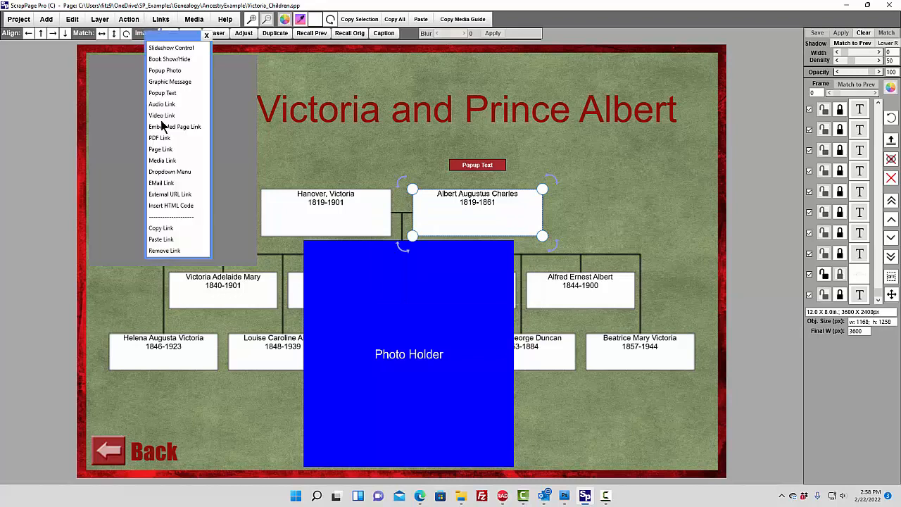
{"action": "left_click", "coordinate": [162, 71]}
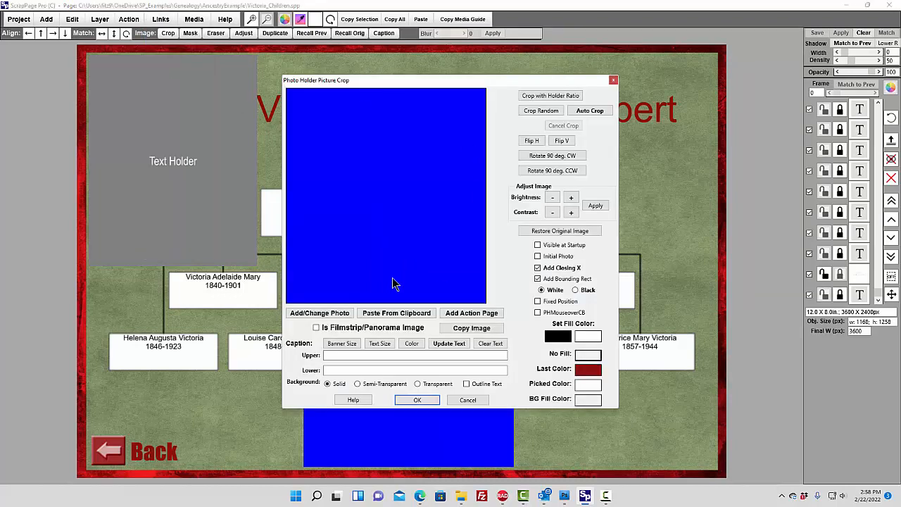
{"action": "left_click", "coordinate": [329, 318]}
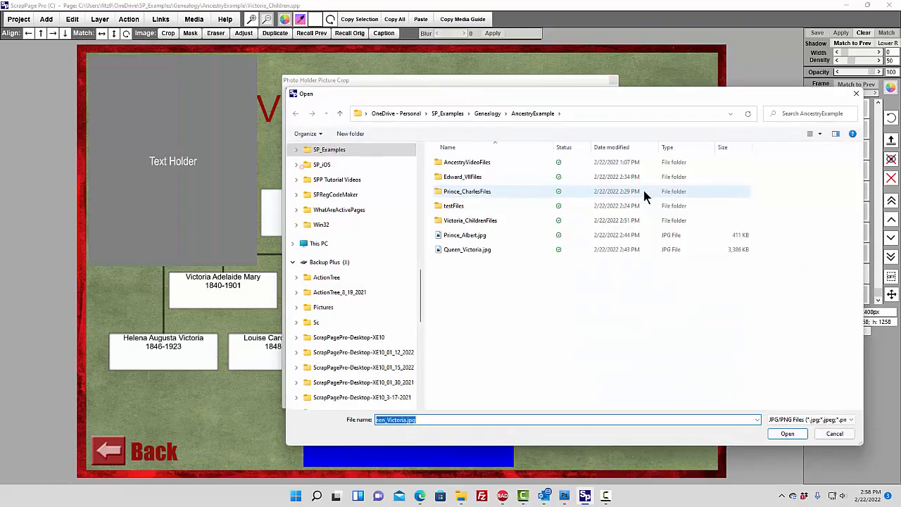
{"action": "left_click", "coordinate": [464, 237]}
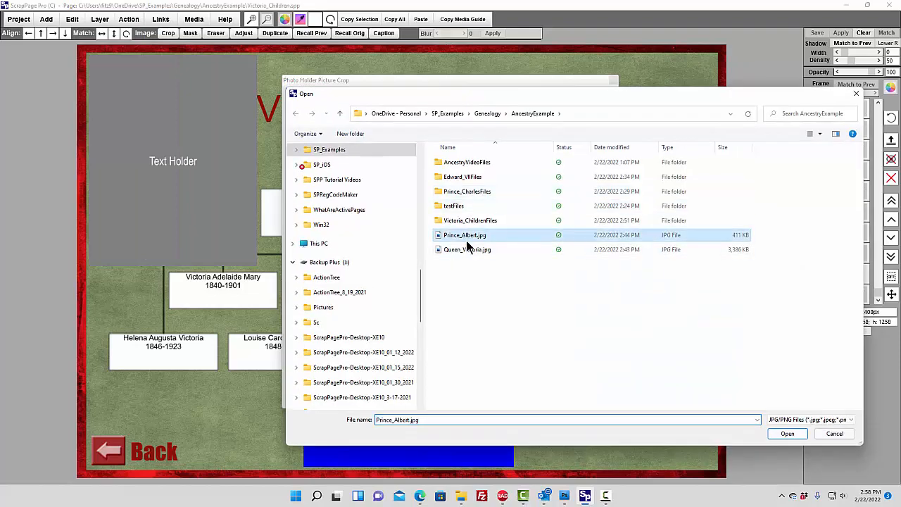
{"action": "left_click", "coordinate": [794, 435]}
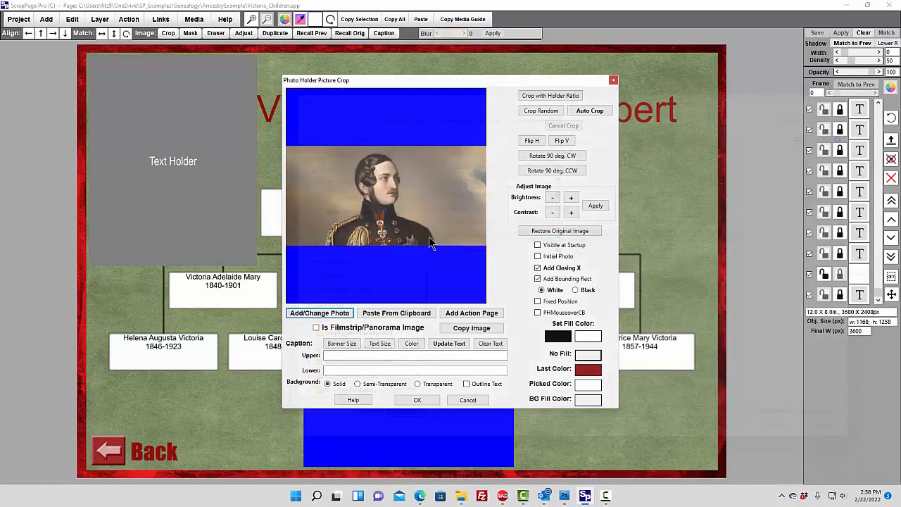
- Crop the Prince Albert photo with the holder ratio around his head and chest, and save the popup photo
{"action": "left_click", "coordinate": [549, 98]}
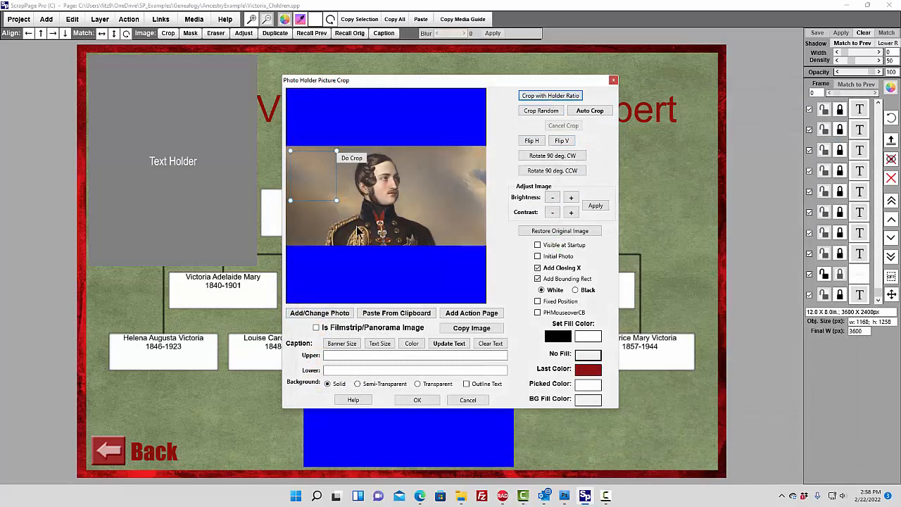
{"action": "left_click_drag", "start_coordinate": [315, 187], "coordinate": [411, 235]}
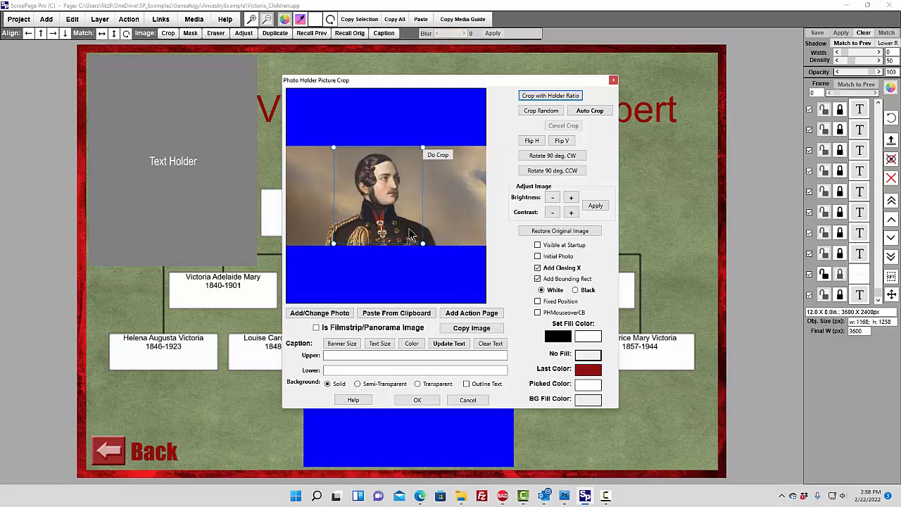
{"action": "left_click", "coordinate": [435, 155]}
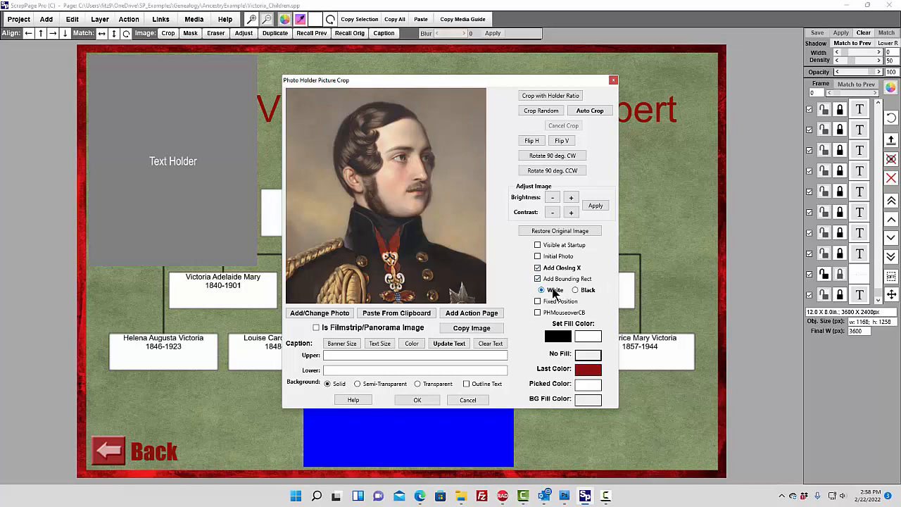
{"action": "left_click", "coordinate": [419, 400]}
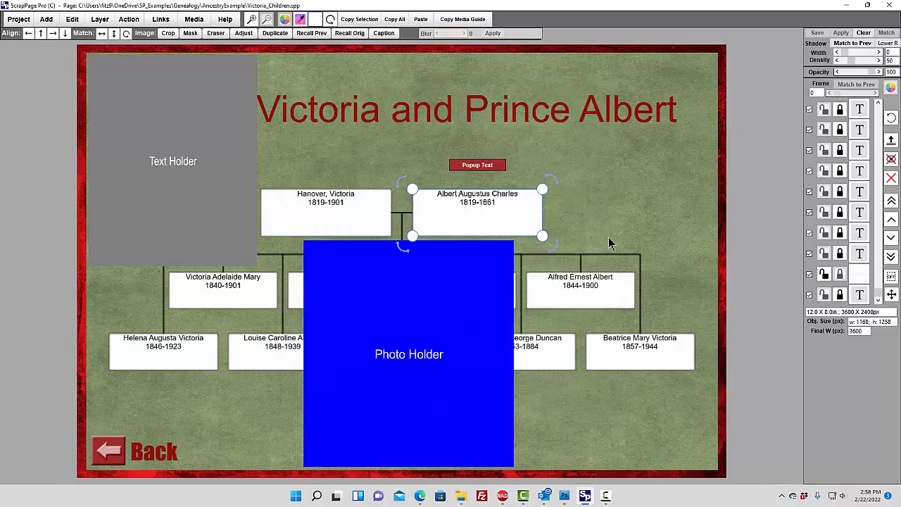
- Build the Action Page for local viewing as Victoria_Children, overwriting the existing page
{"action": "left_click", "coordinate": [634, 189]}
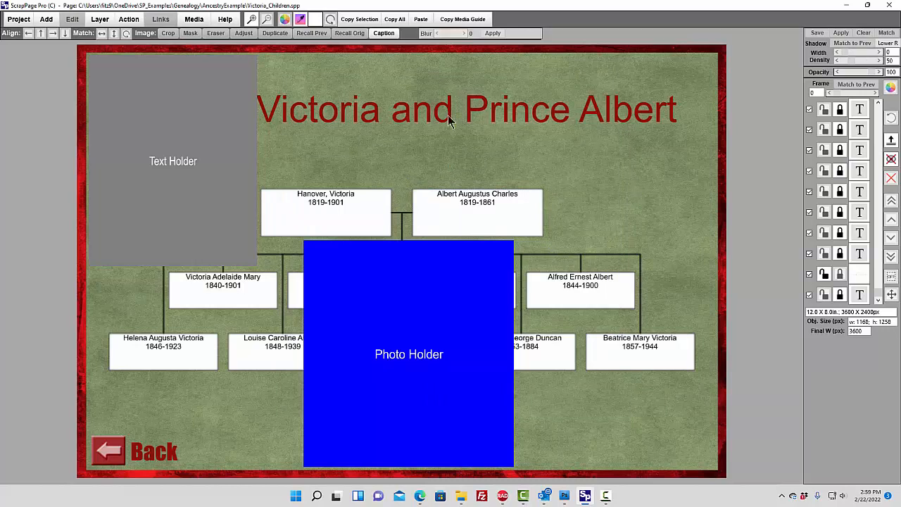
{"action": "left_click", "coordinate": [194, 20]}
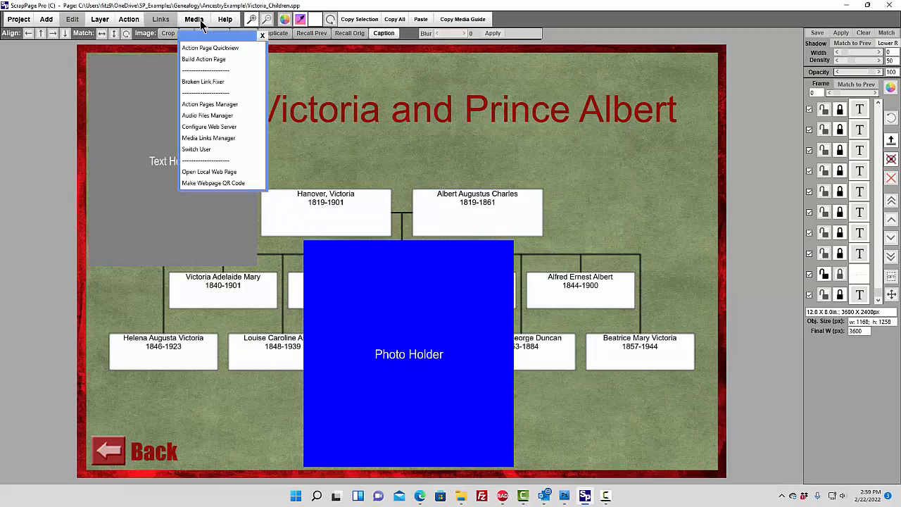
{"action": "left_click", "coordinate": [207, 61]}
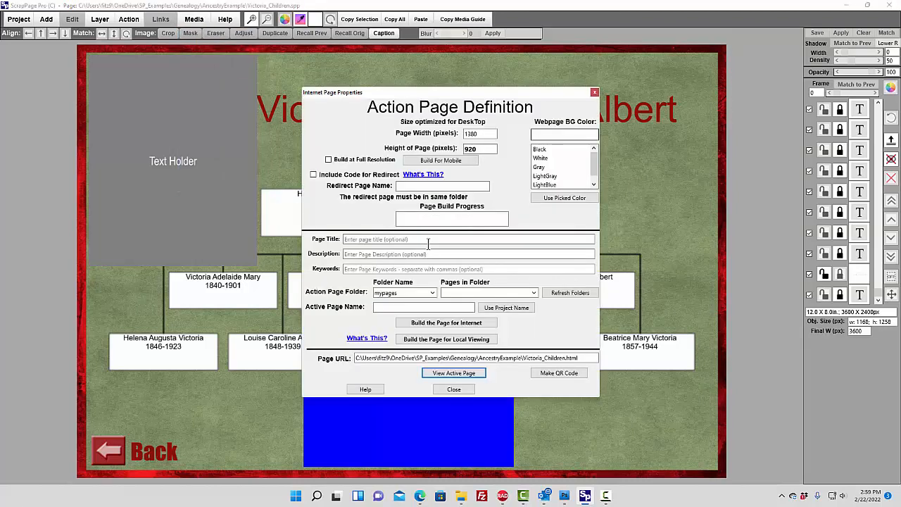
{"action": "left_click", "coordinate": [451, 339]}
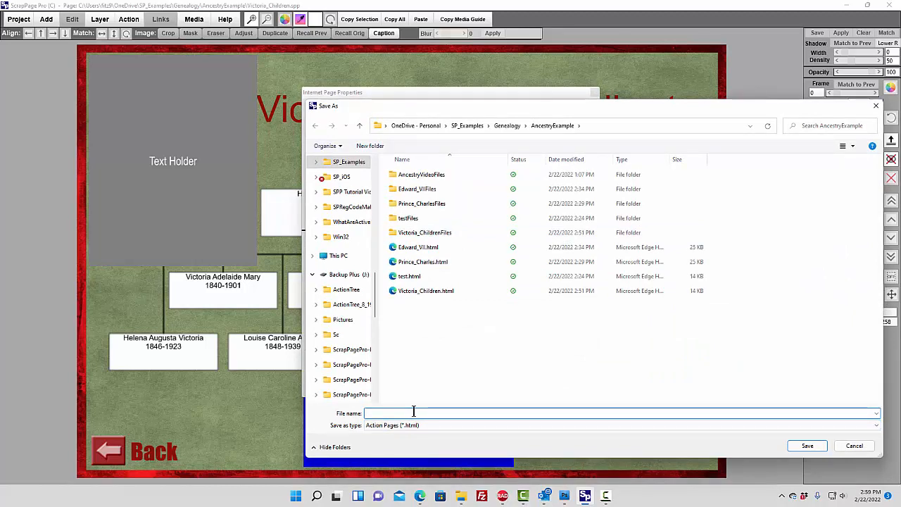
{"action": "type", "text": "Victo"}
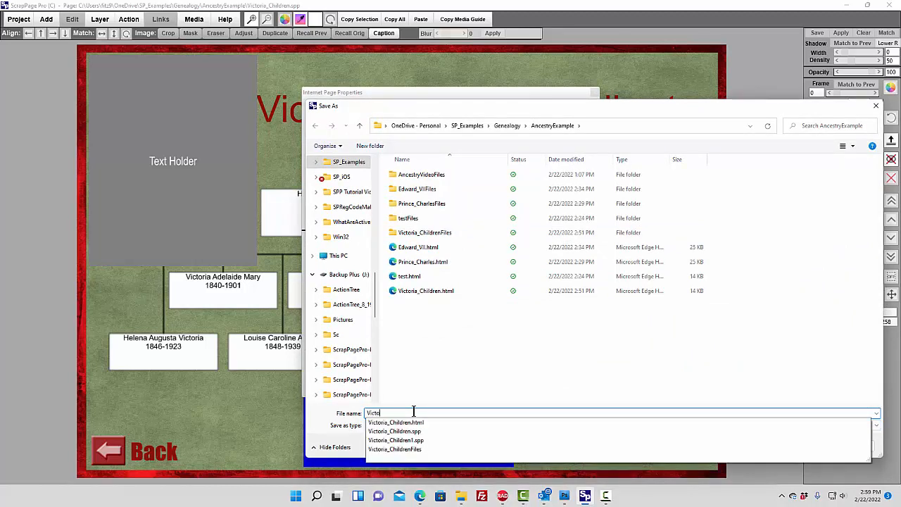
{"action": "type", "text": "ria_Children"}
{"action": "left_click", "coordinate": [881, 455]}
{"action": "left_click", "coordinate": [809, 449]}
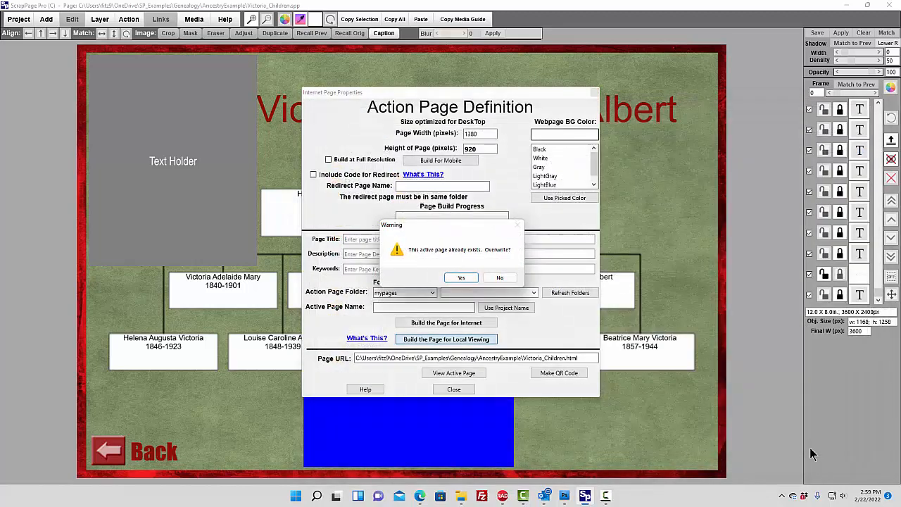
{"action": "left_click", "coordinate": [461, 277]}
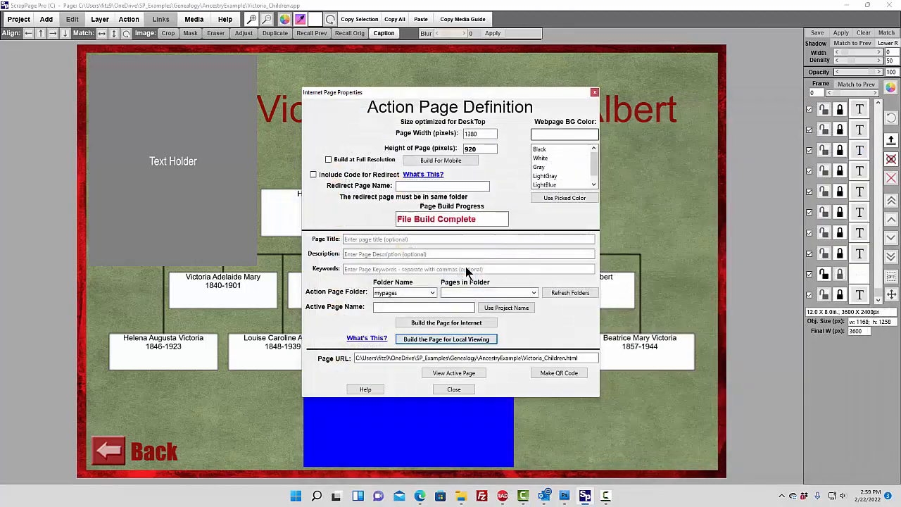
- View the built page in the browser and test the Victoria and Albert photo popups and the Edward_VII text popup
{"action": "left_click", "coordinate": [463, 371]}
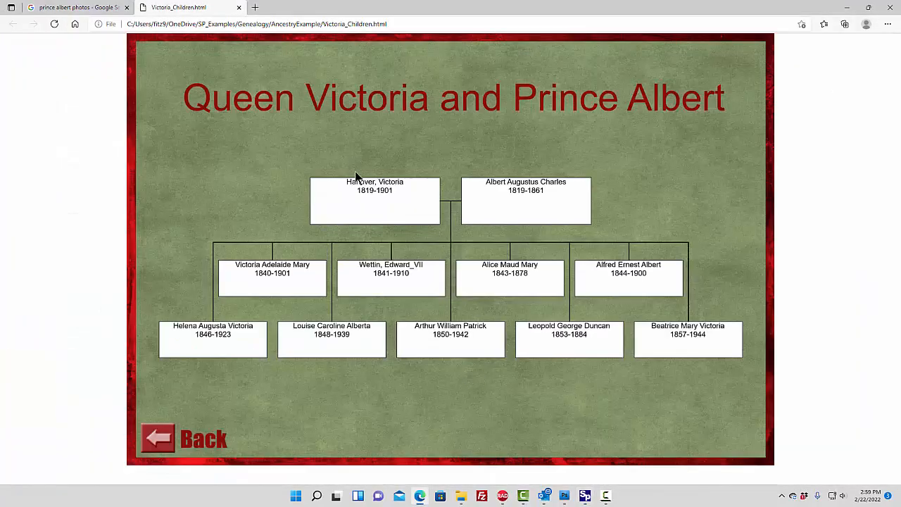
{"action": "left_click", "coordinate": [373, 193]}
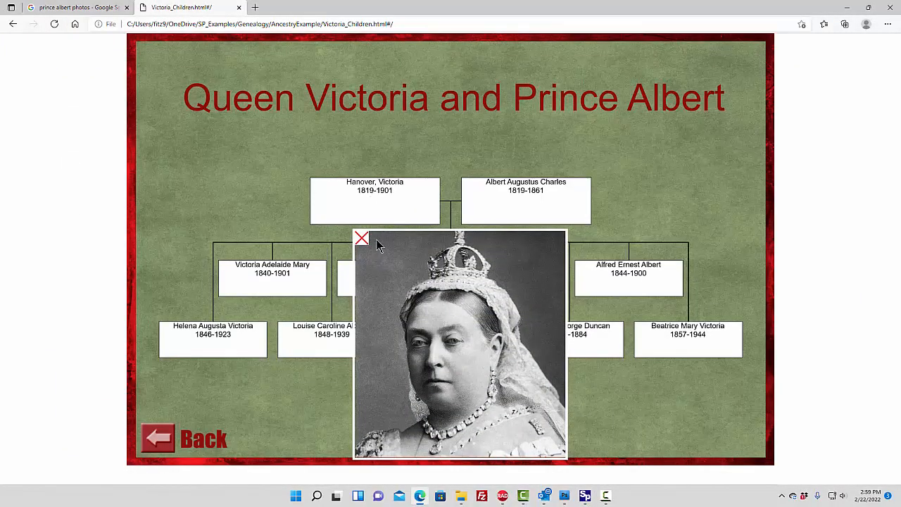
{"action": "left_click", "coordinate": [545, 202]}
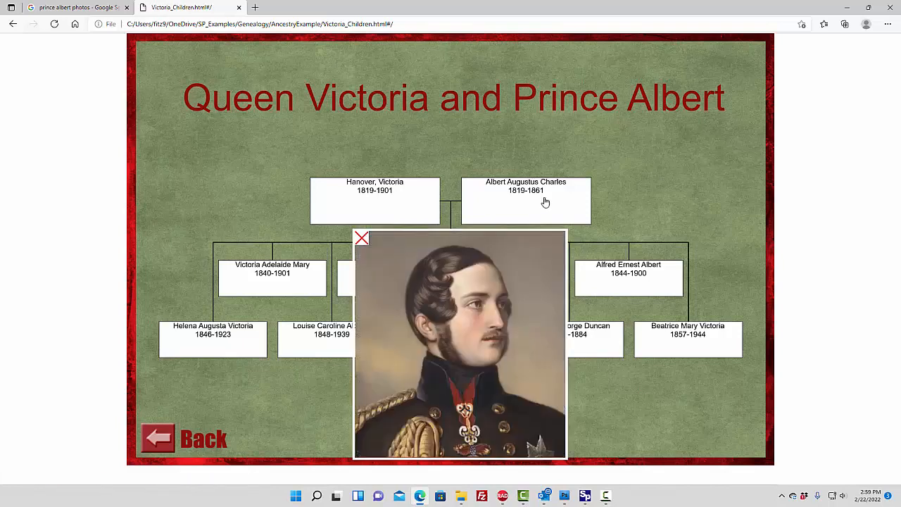
{"action": "left_click", "coordinate": [362, 238]}
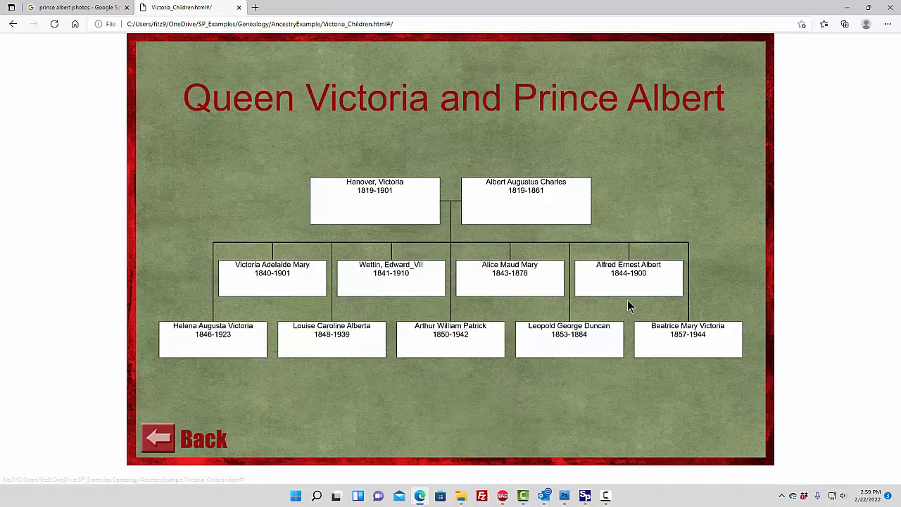
{"action": "left_click", "coordinate": [386, 274]}
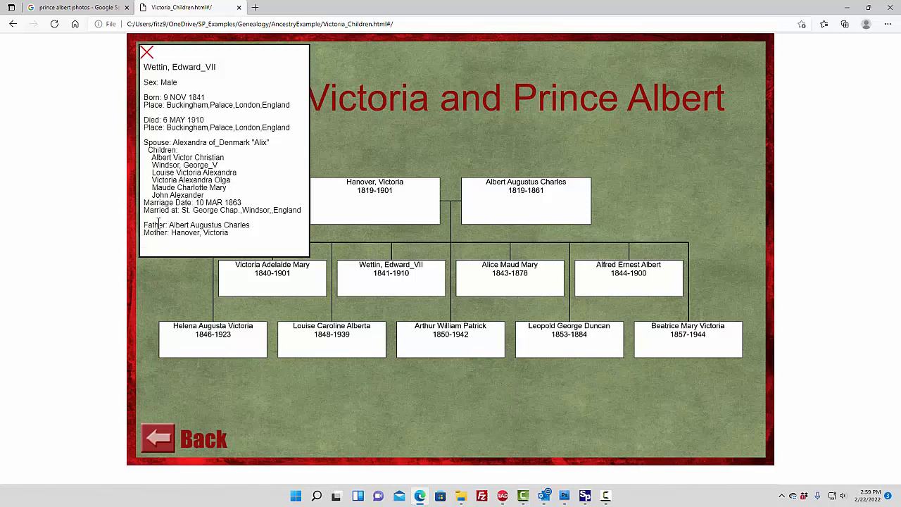
{"action": "left_click", "coordinate": [148, 54]}
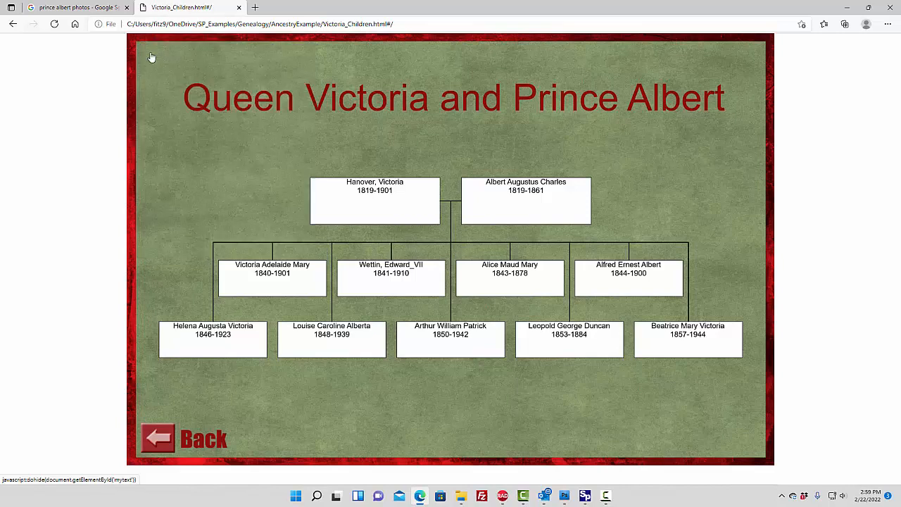
{"action": "left_click", "coordinate": [514, 196]}
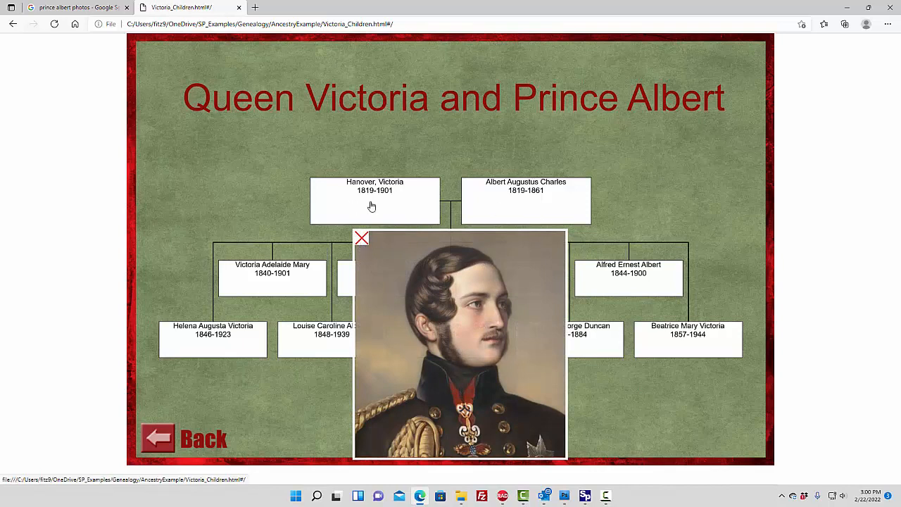
{"action": "left_click", "coordinate": [361, 239]}
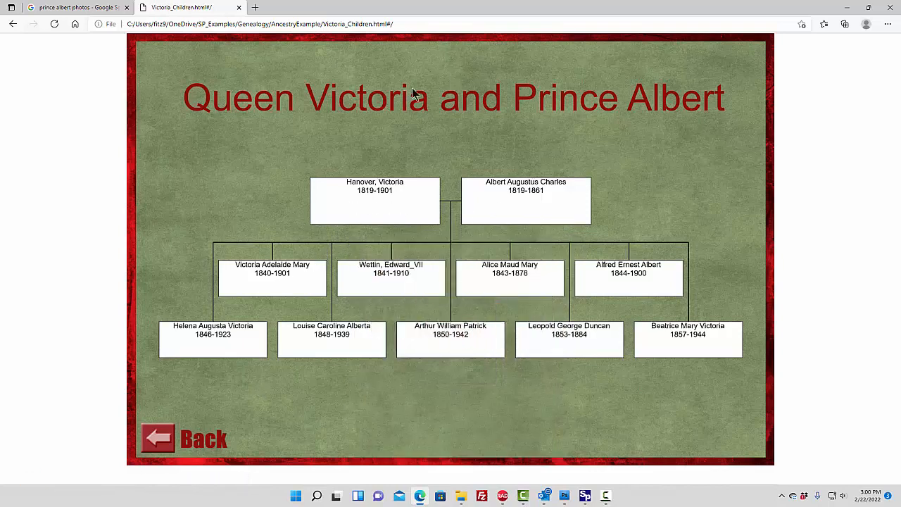
- Test the Back, Hanover Victoria, Home and arrow links between the Victoria_Children, Edward_VII and Prince_Charles pages
{"action": "left_click", "coordinate": [161, 444]}
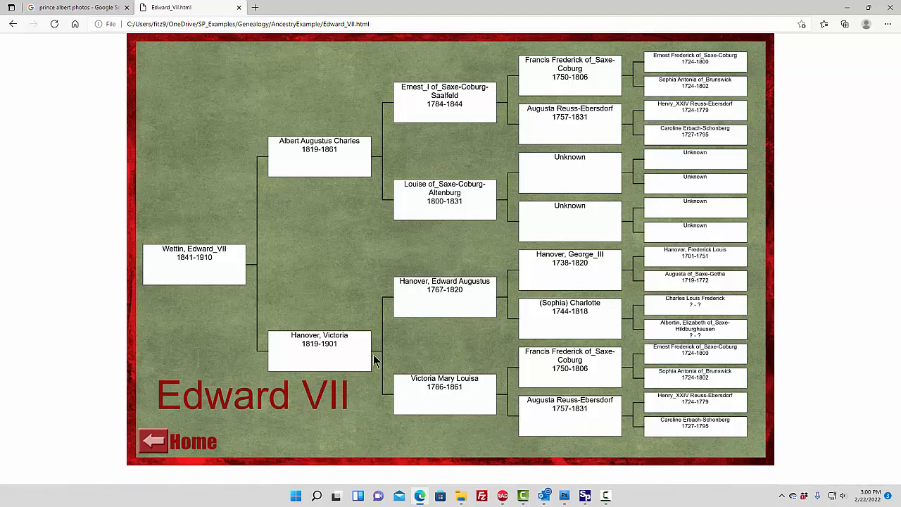
{"action": "left_click", "coordinate": [317, 340]}
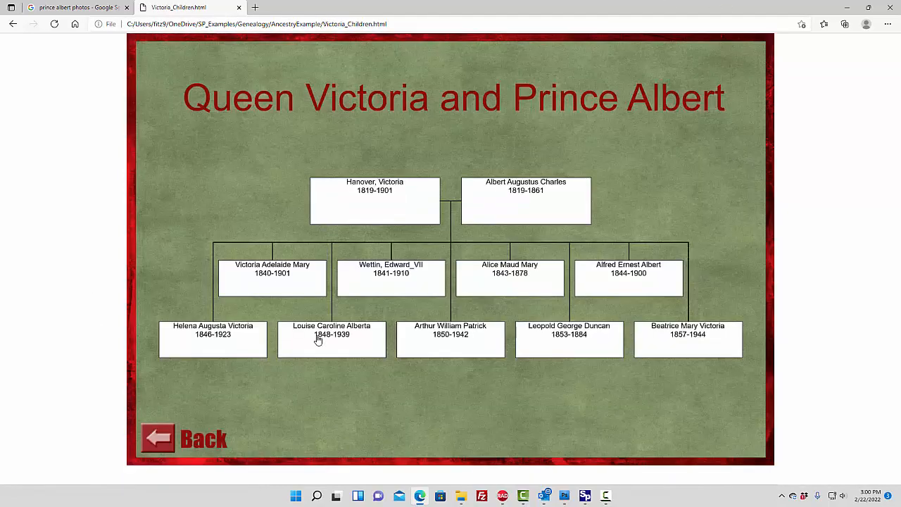
{"action": "left_click", "coordinate": [166, 441]}
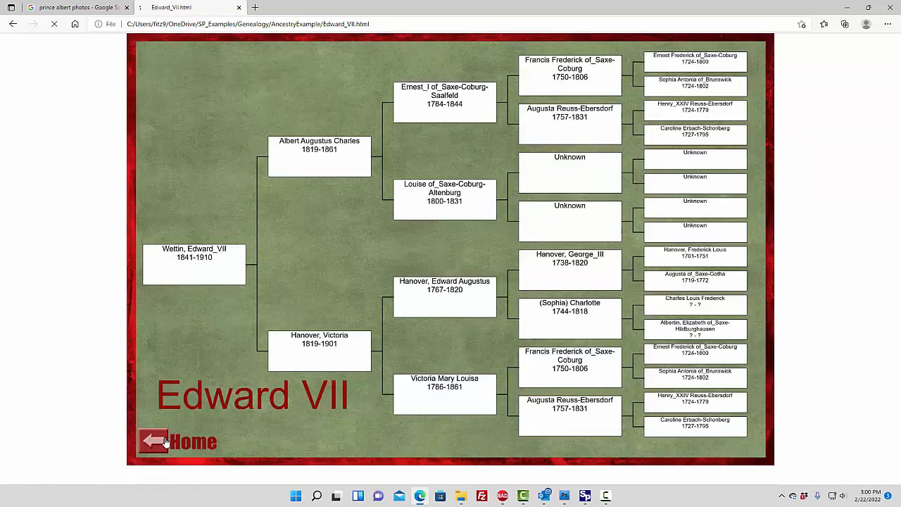
{"action": "left_click", "coordinate": [167, 440]}
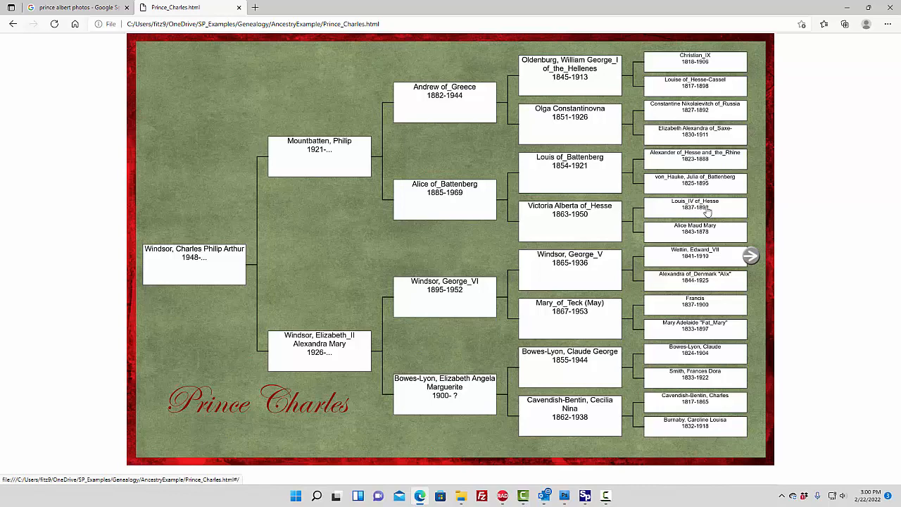
{"action": "left_click", "coordinate": [749, 258]}
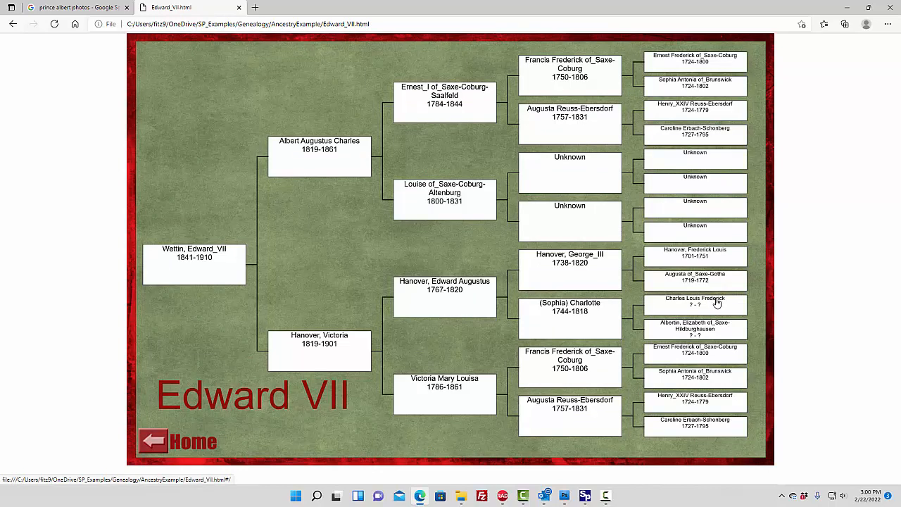
- Read through the Hanover, George_III text popup on the Edward VII page, then follow the Hanover, Victoria link
{"action": "left_click", "coordinate": [578, 265]}
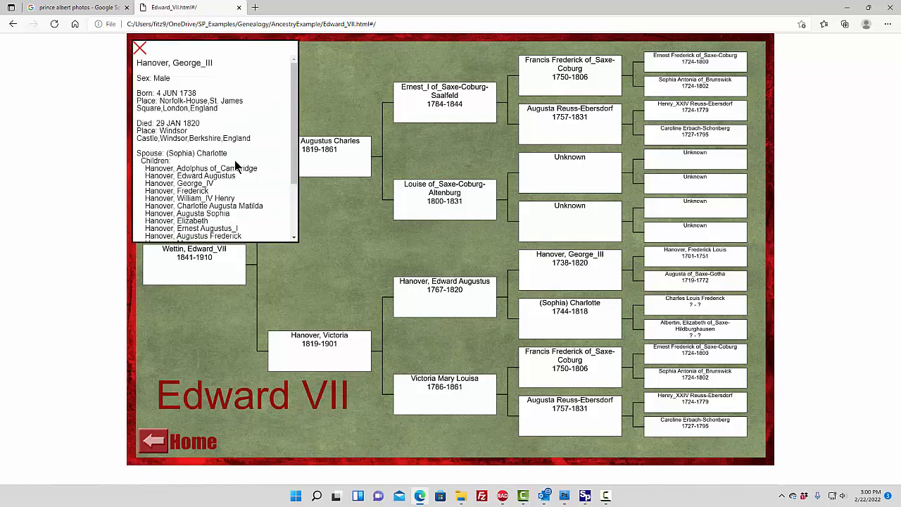
{"action": "left_click_drag", "start_coordinate": [293, 164], "coordinate": [299, 222]}
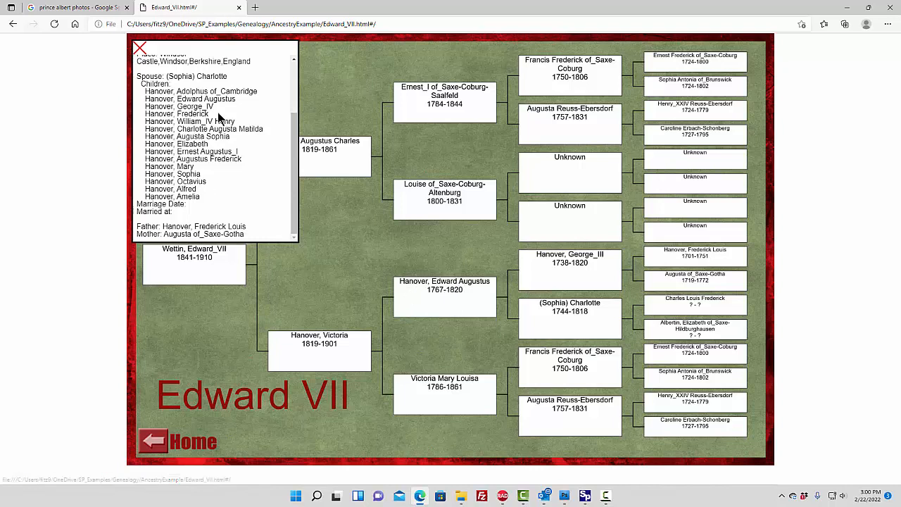
{"action": "left_click", "coordinate": [320, 342]}
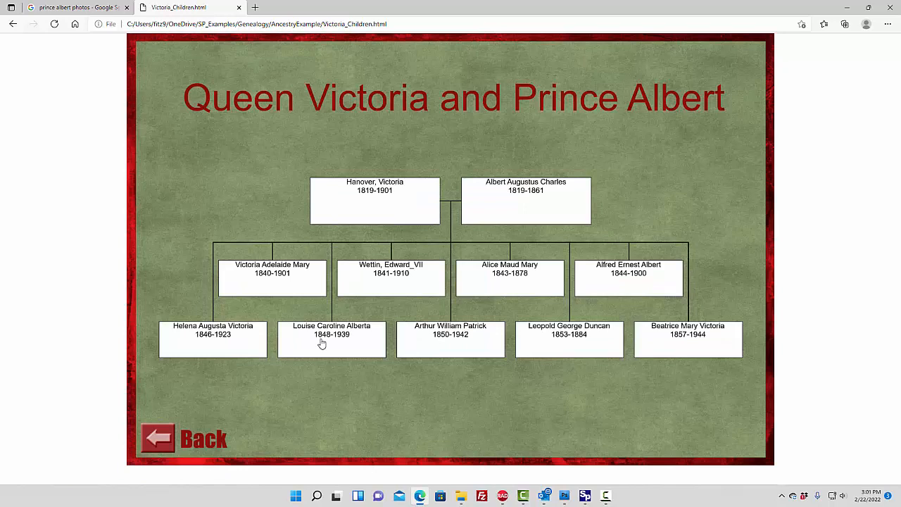